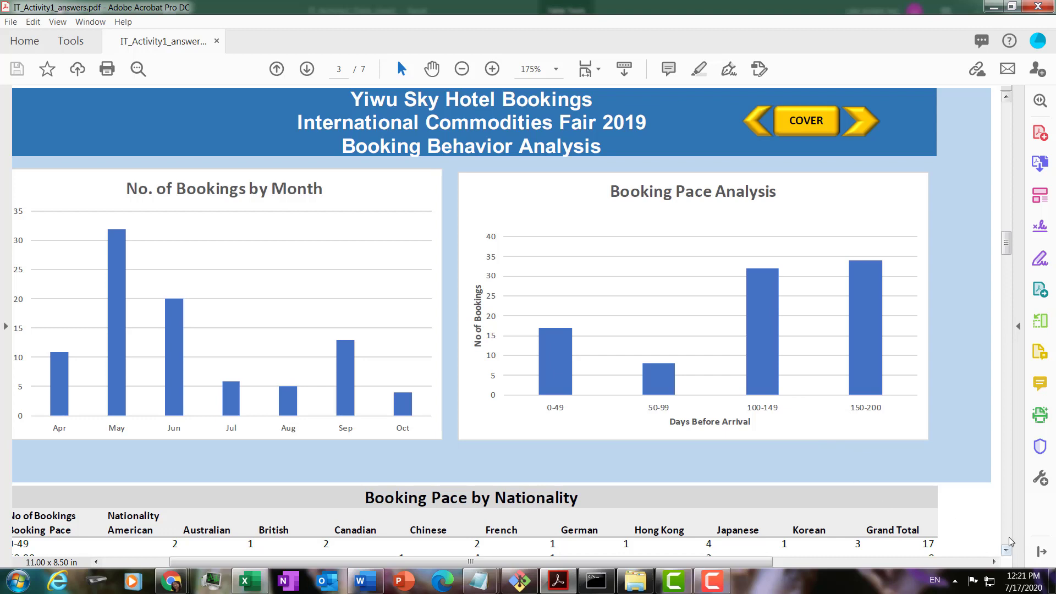
# Step: Switch to the Excel workbook and create a PivotTable from the hotel bookings table Table2 on a new worksheet
pyautogui.click(1007, 550)
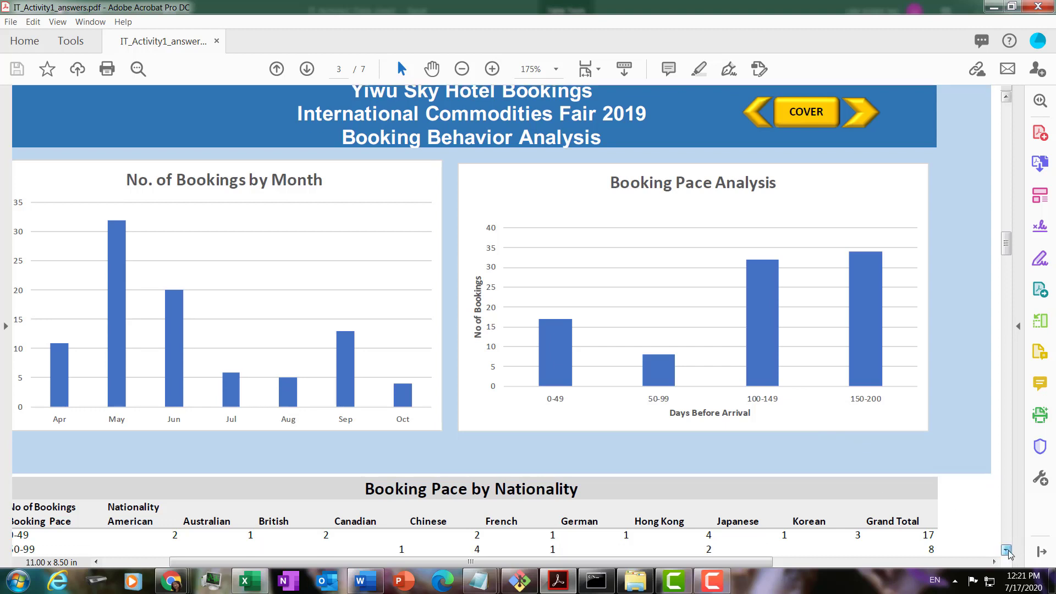
pyautogui.scroll(3, 271, 396)
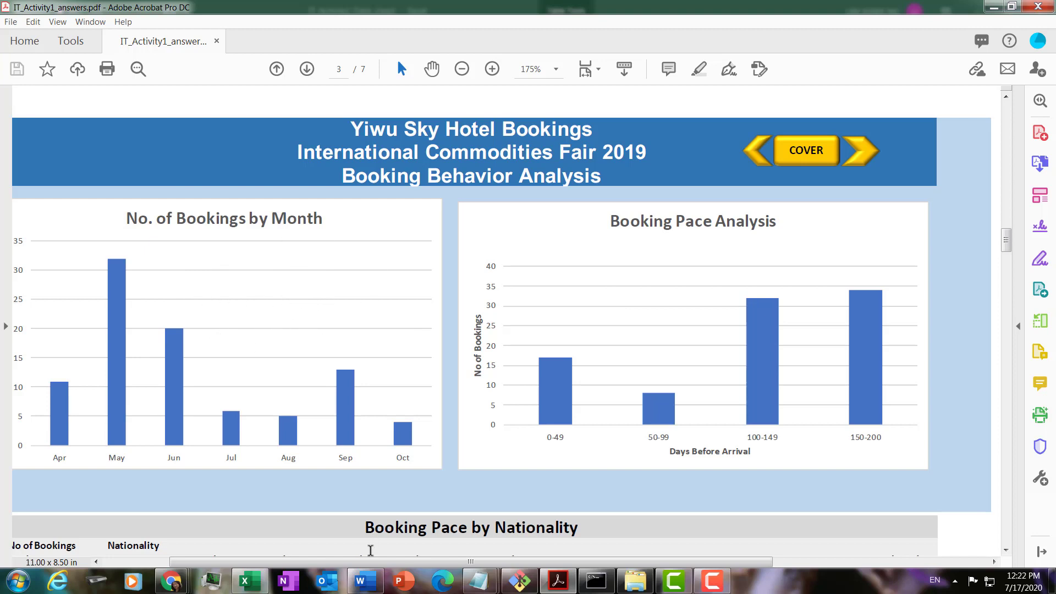
pyautogui.click(256, 584)
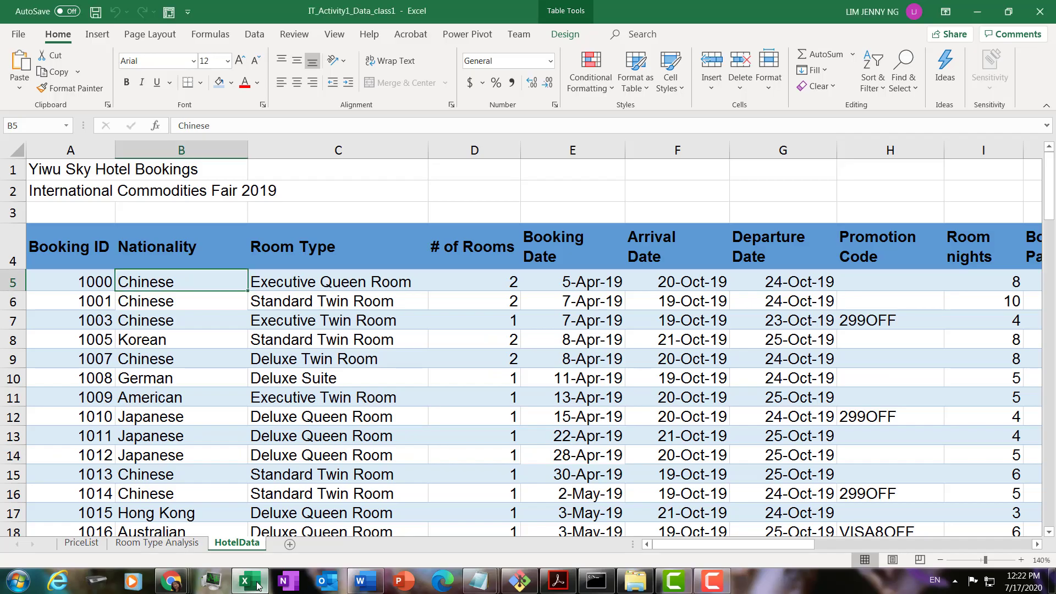
pyautogui.click(286, 321)
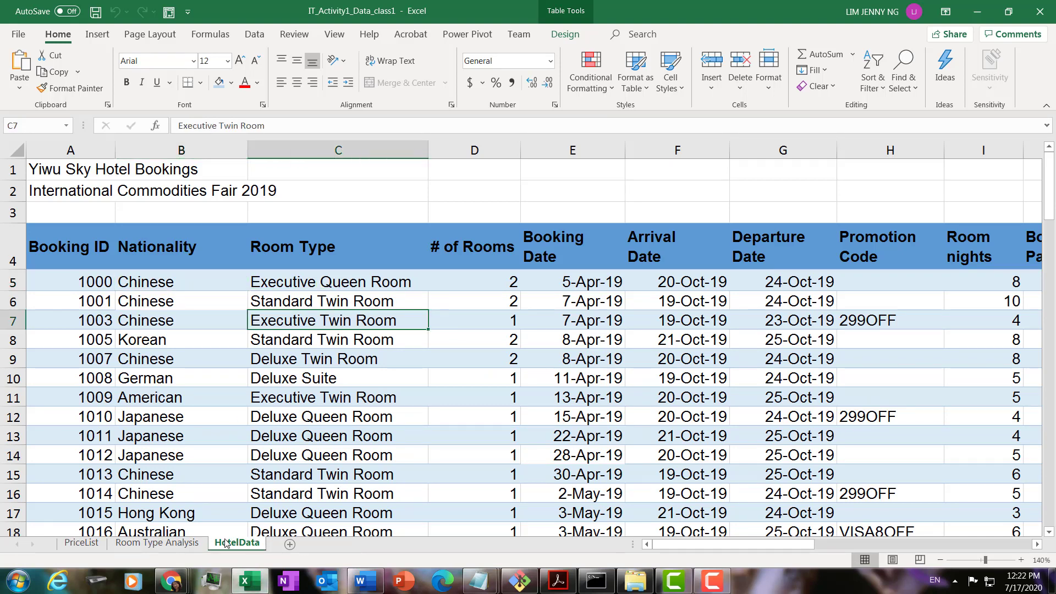
pyautogui.click(200, 344)
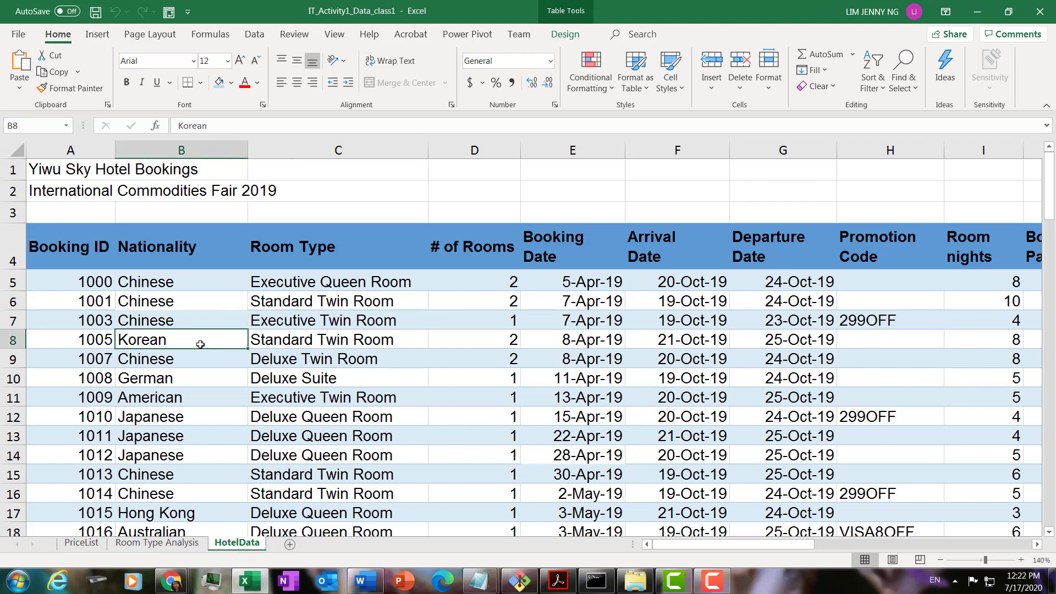
pyautogui.click(97, 36)
pyautogui.click(34, 82)
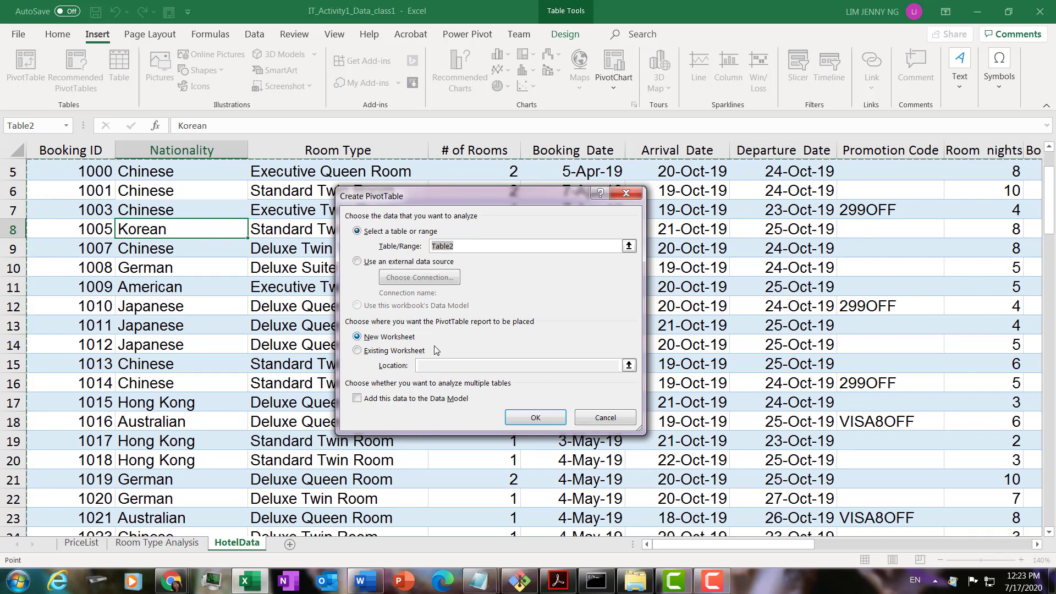
pyautogui.click(546, 420)
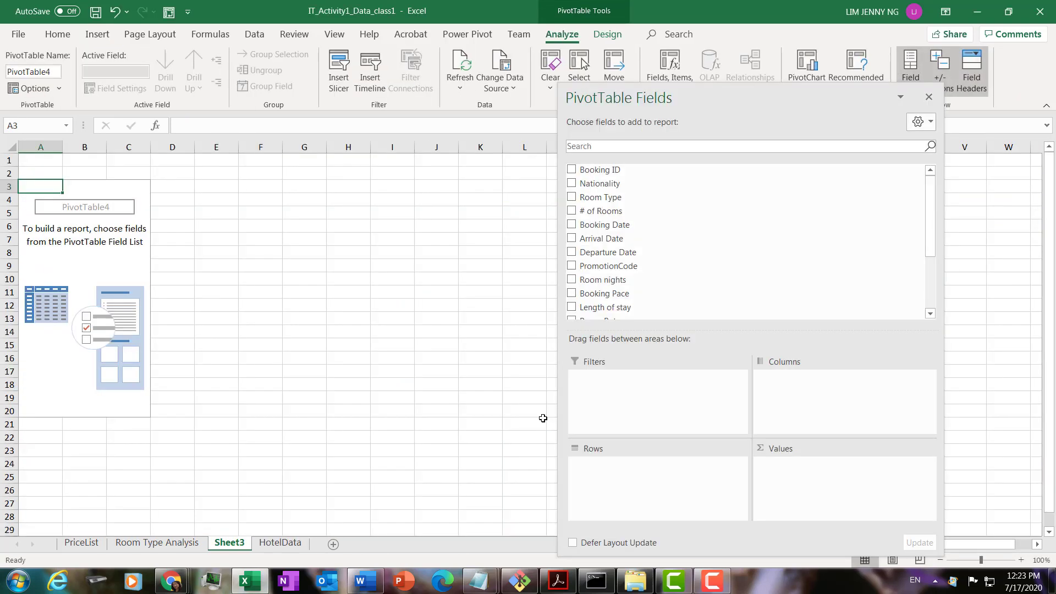
# Step: Rename the new PivotTable worksheet as Booking Behavior Analysis
pyautogui.doubleClick(234, 543)
pyautogui.write('Bo')
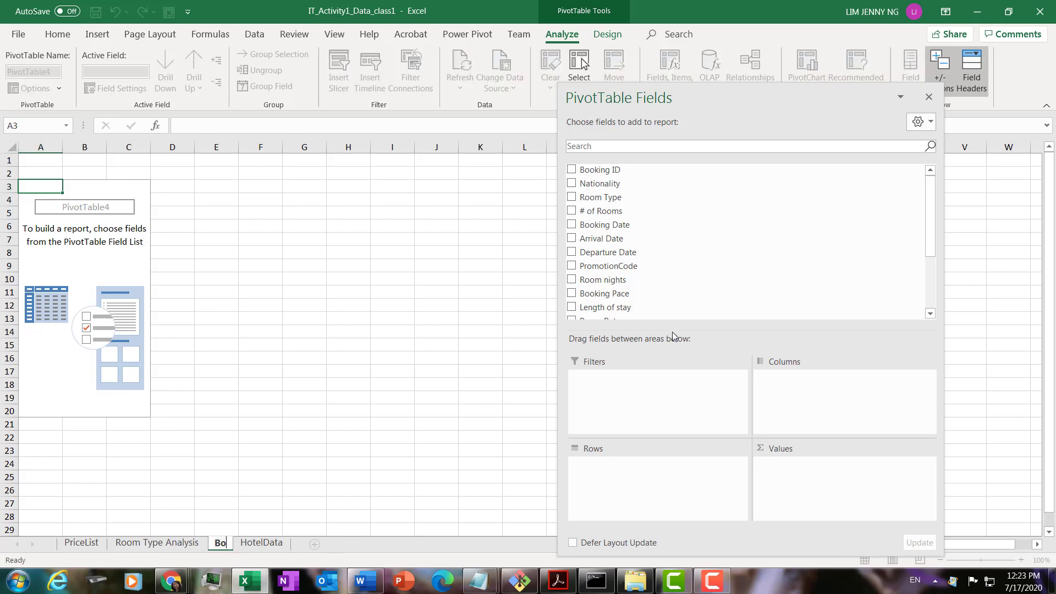
pyautogui.write('oking Behavior Analysis')
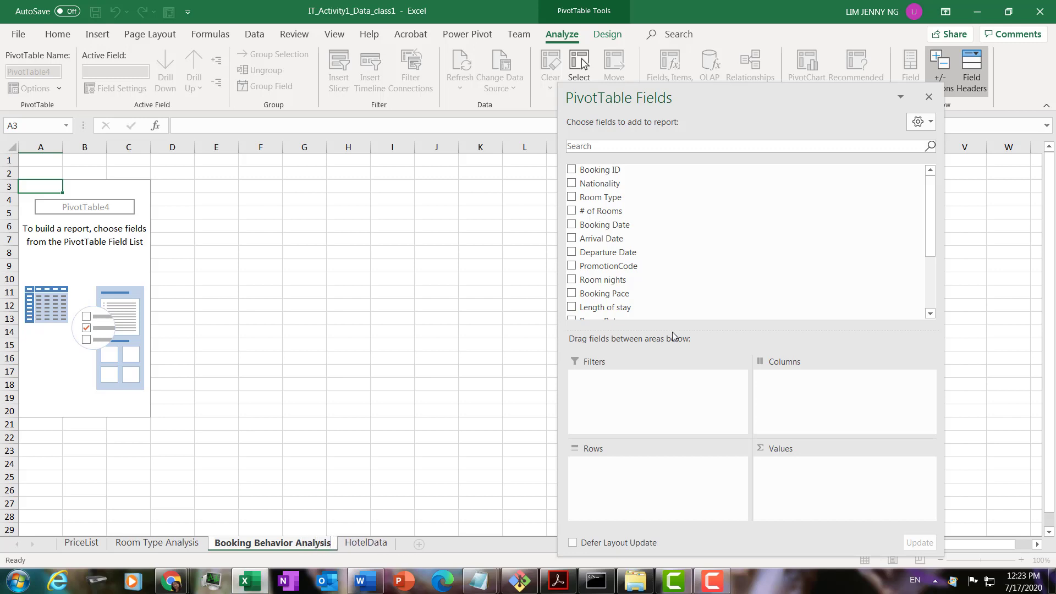
pyautogui.press('Return')
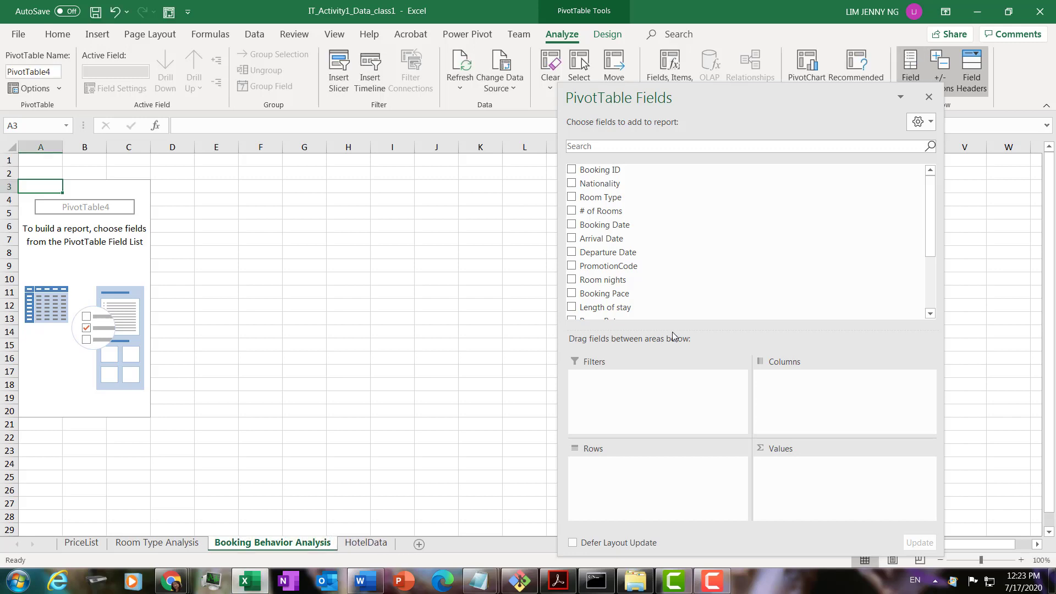
# Step: Add Booking Date as the PivotTable rows and Booking ID as the values, summarized by Count
pyautogui.moveTo(626, 97); pyautogui.dragTo(601, 60)
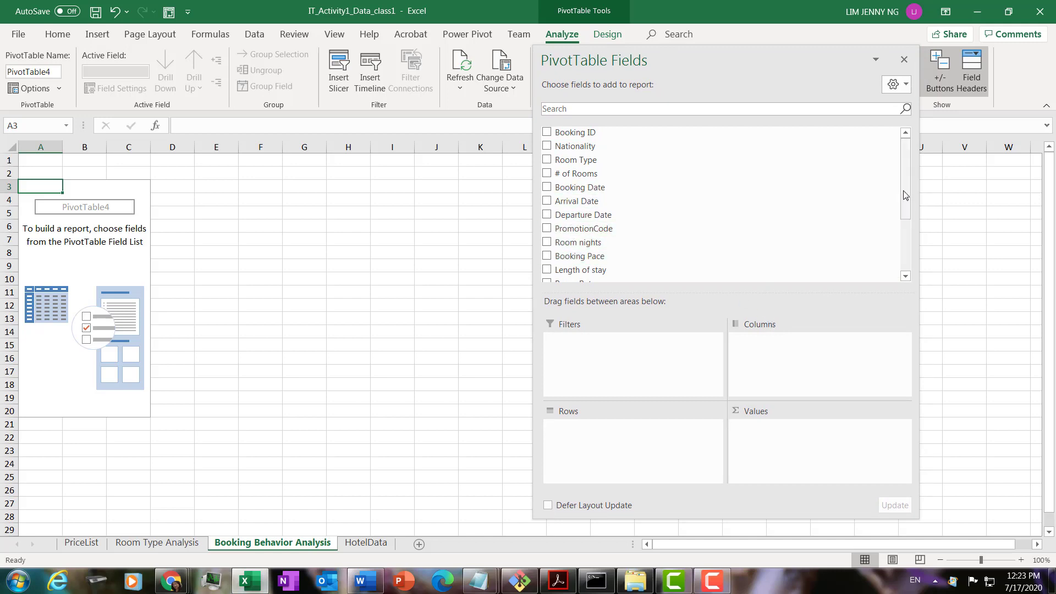
pyautogui.click(547, 188)
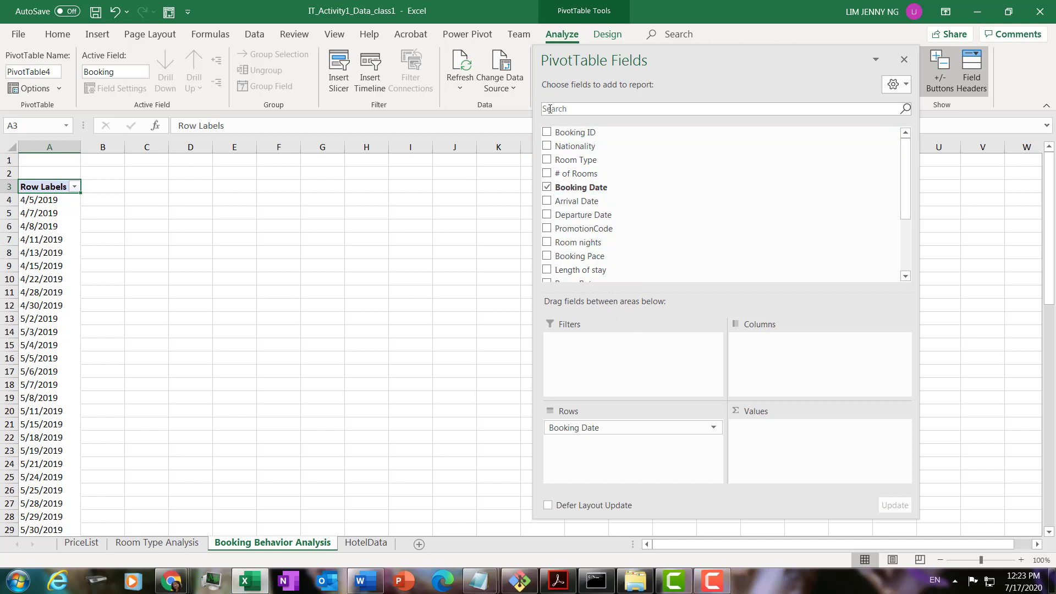
pyautogui.click(546, 132)
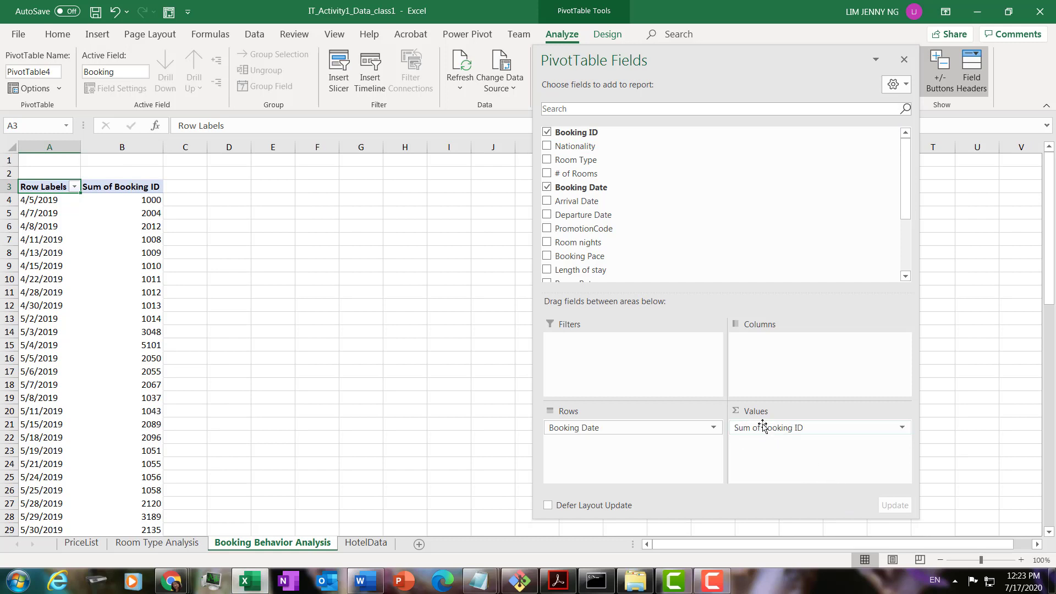
pyautogui.rightClick(150, 228)
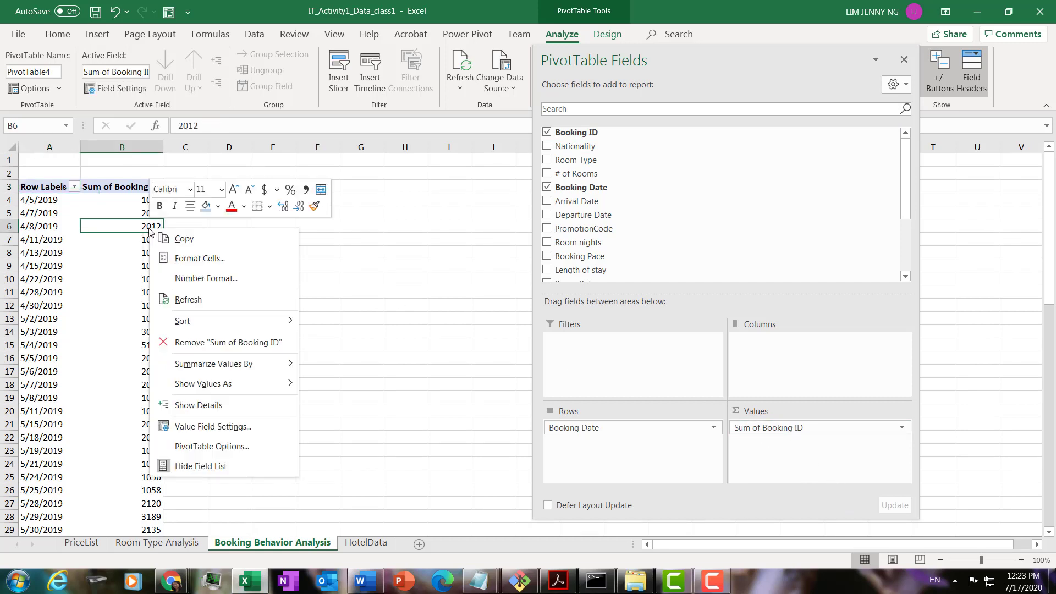
pyautogui.moveTo(291, 363)
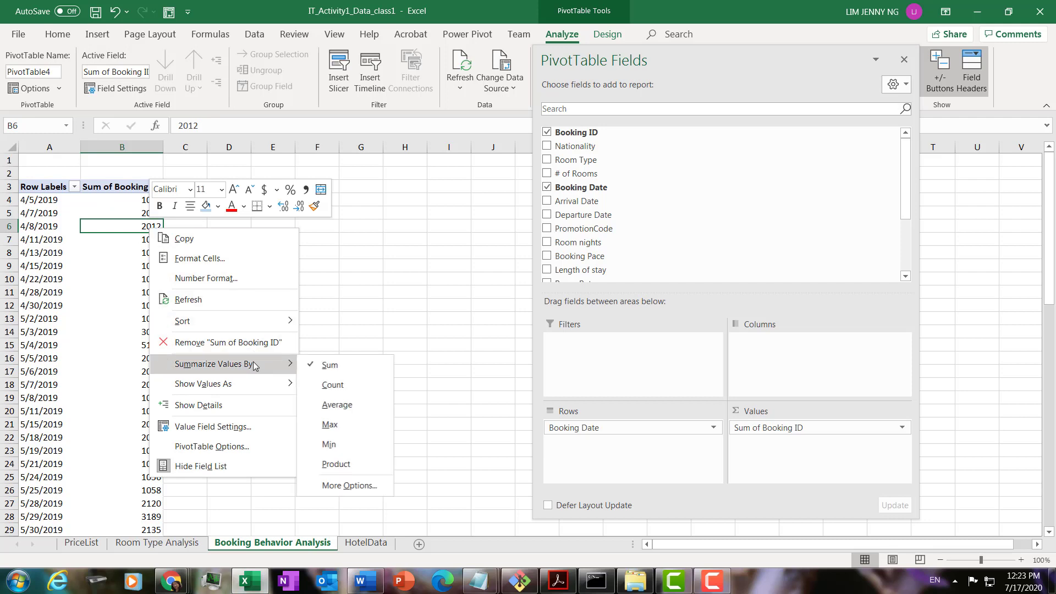
pyautogui.click(333, 385)
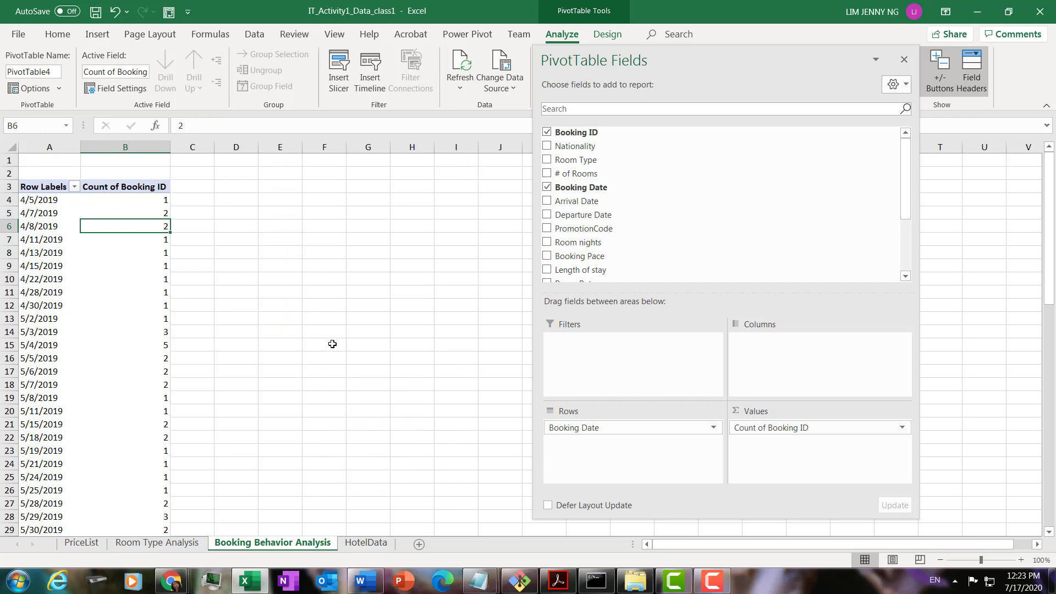
# Step: Examine the booking counts for the individual booking dates in the PivotTable
pyautogui.click(126, 207)
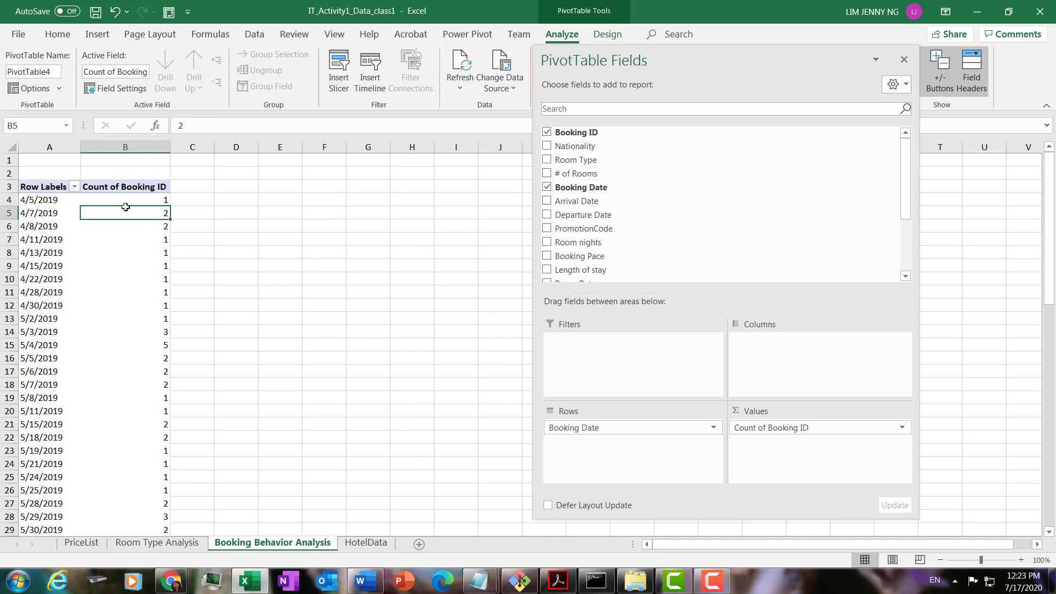
pyautogui.click(130, 282)
pyautogui.click(134, 201)
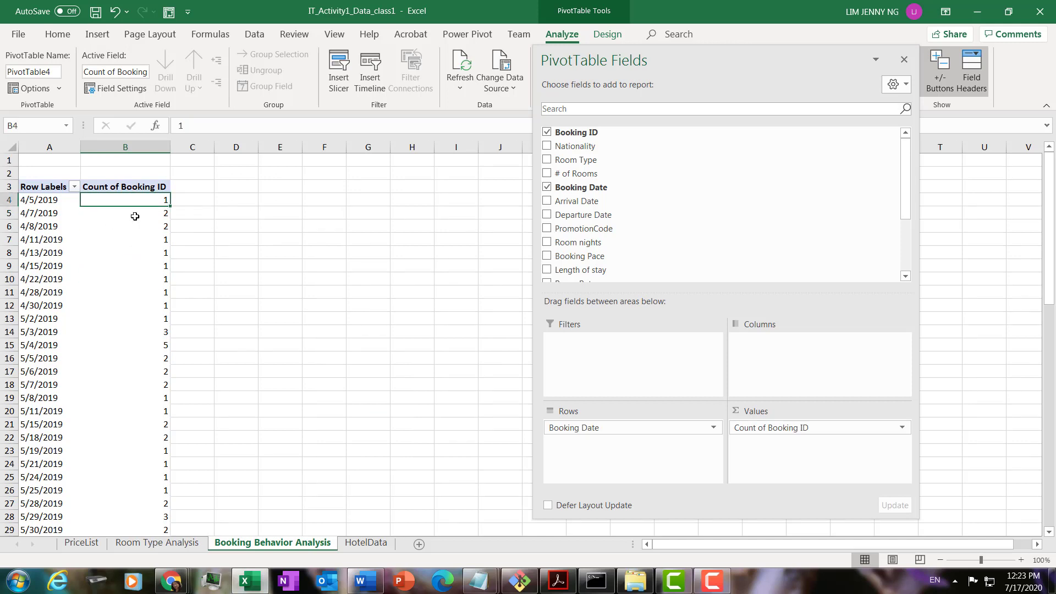
pyautogui.click(134, 215)
pyautogui.click(55, 201)
pyautogui.click(55, 201)
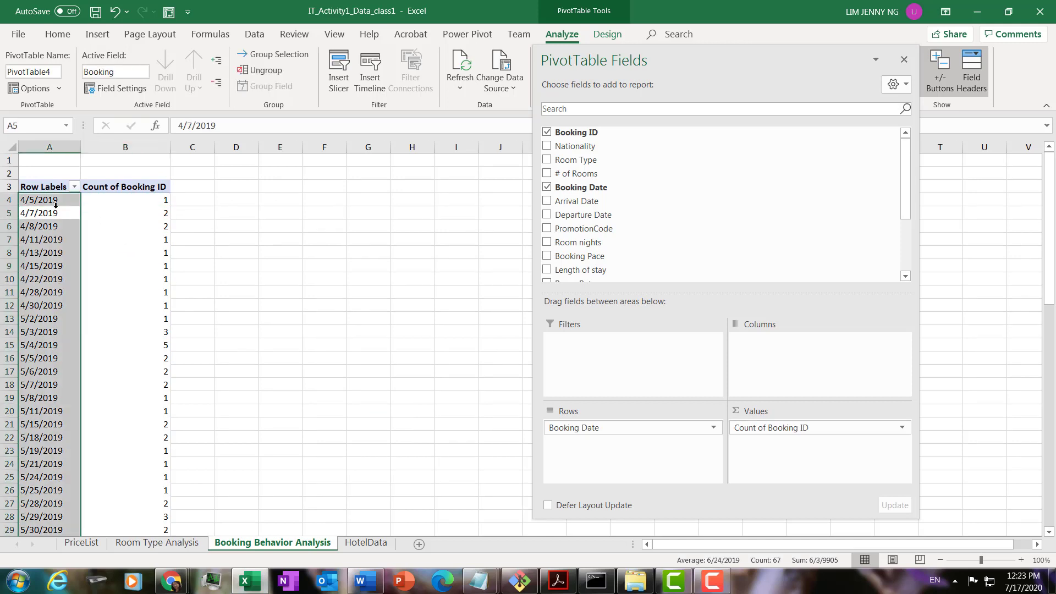
pyautogui.click(57, 194)
pyautogui.click(56, 214)
pyautogui.click(123, 212)
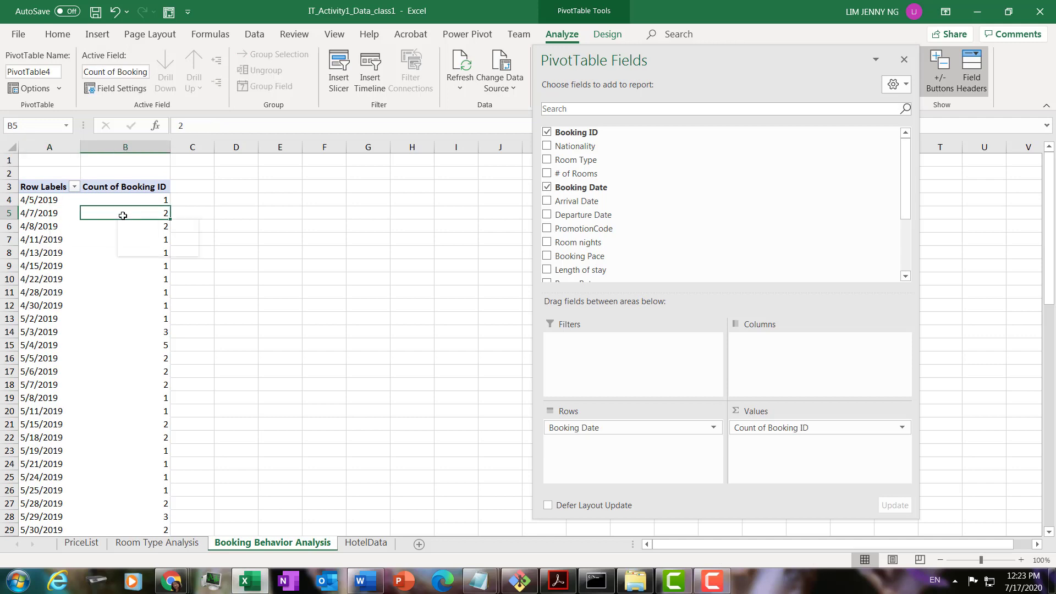
pyautogui.click(117, 342)
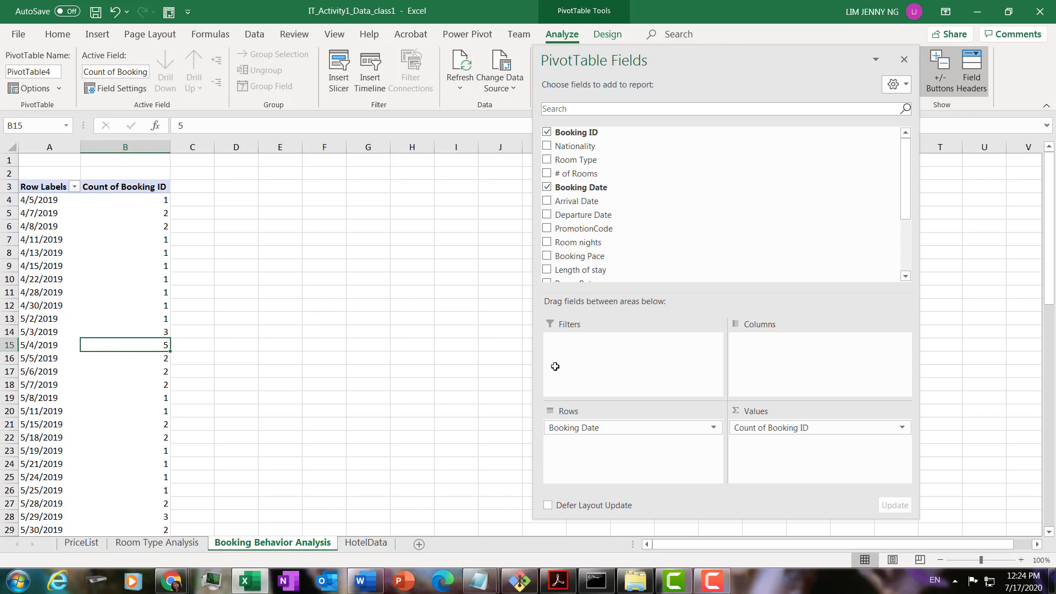
# Step: Group the PivotTable's booking dates by Months only, keeping the automatic start and end dates
pyautogui.moveTo(1048, 305); pyautogui.dragTo(1049, 264)
pyautogui.click(45, 230)
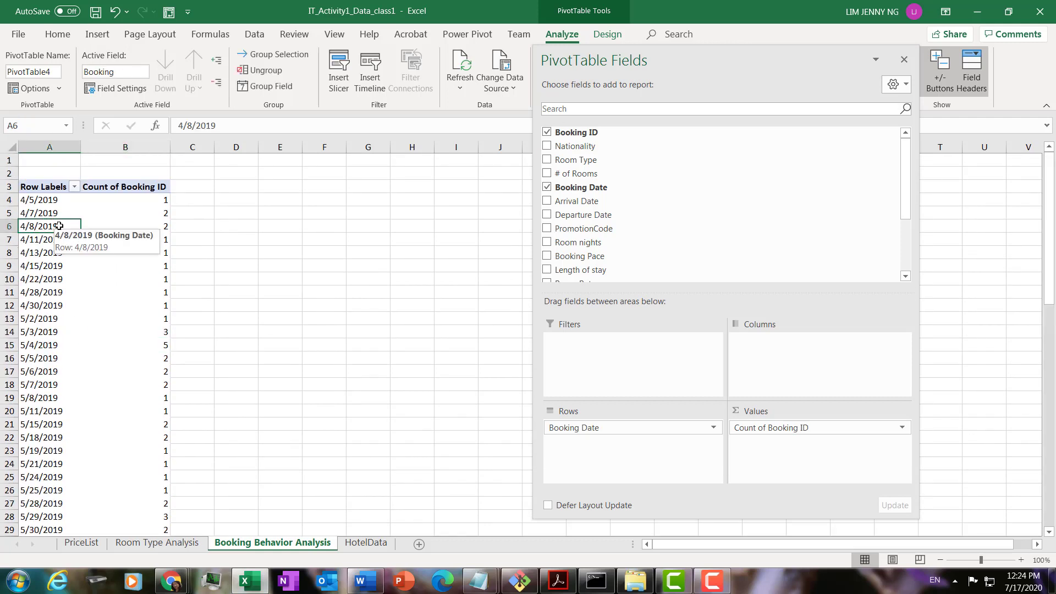
pyautogui.rightClick(59, 227)
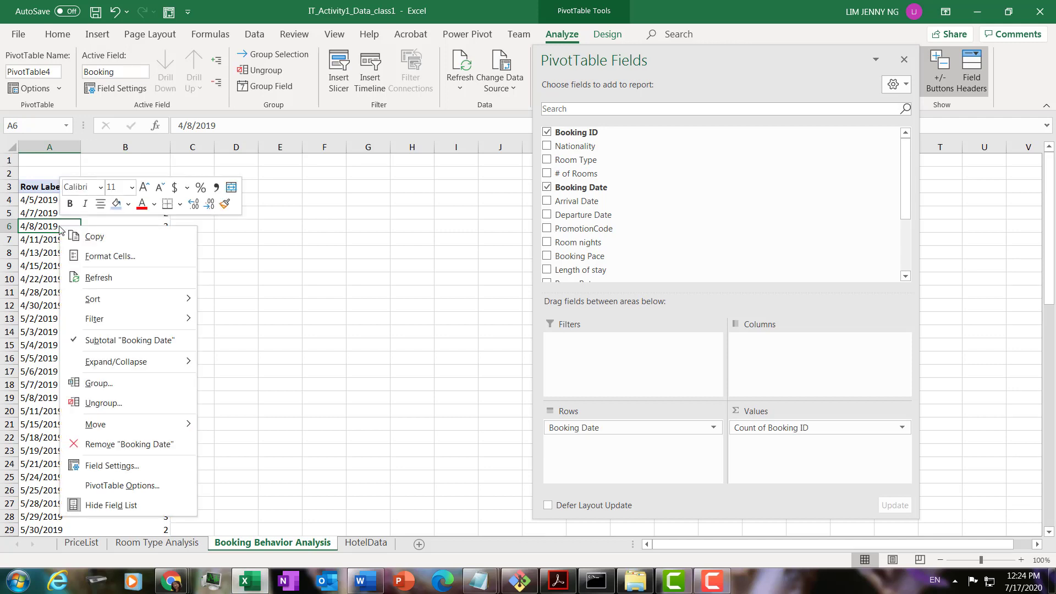
pyautogui.click(112, 389)
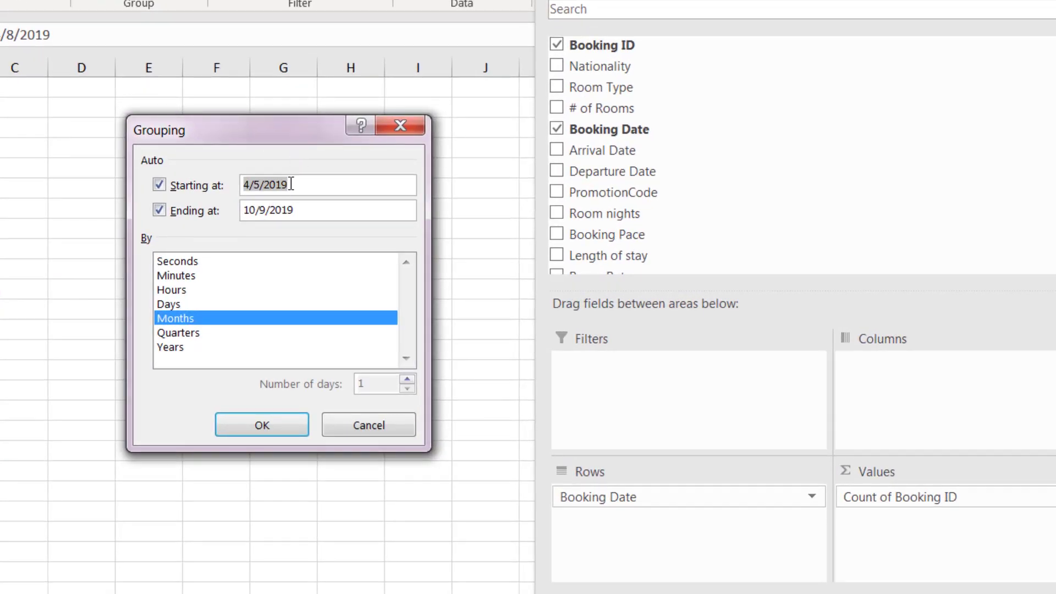
pyautogui.click(291, 184)
pyautogui.click(189, 319)
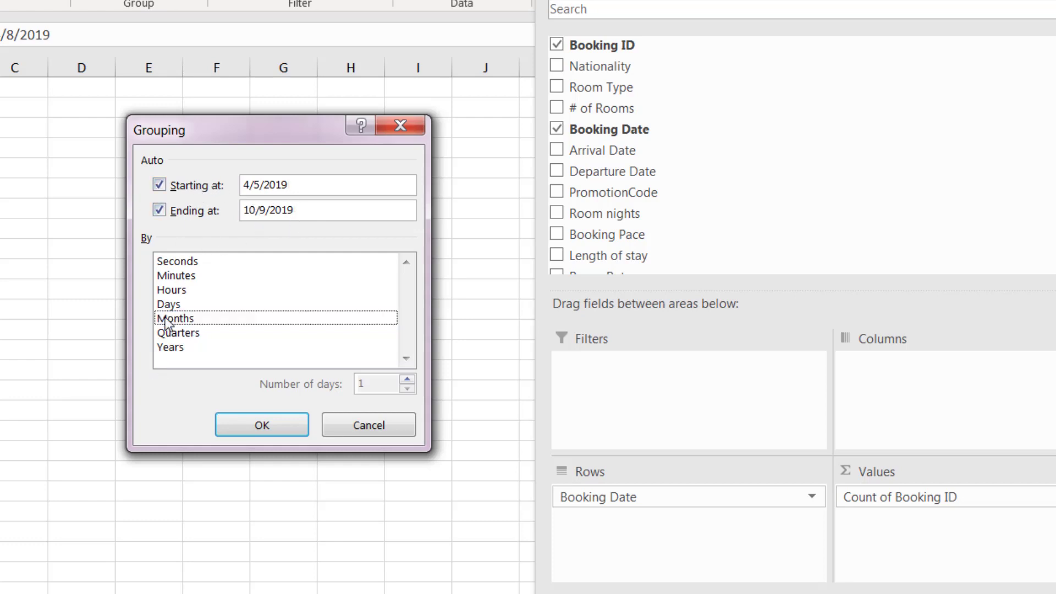
pyautogui.click(190, 319)
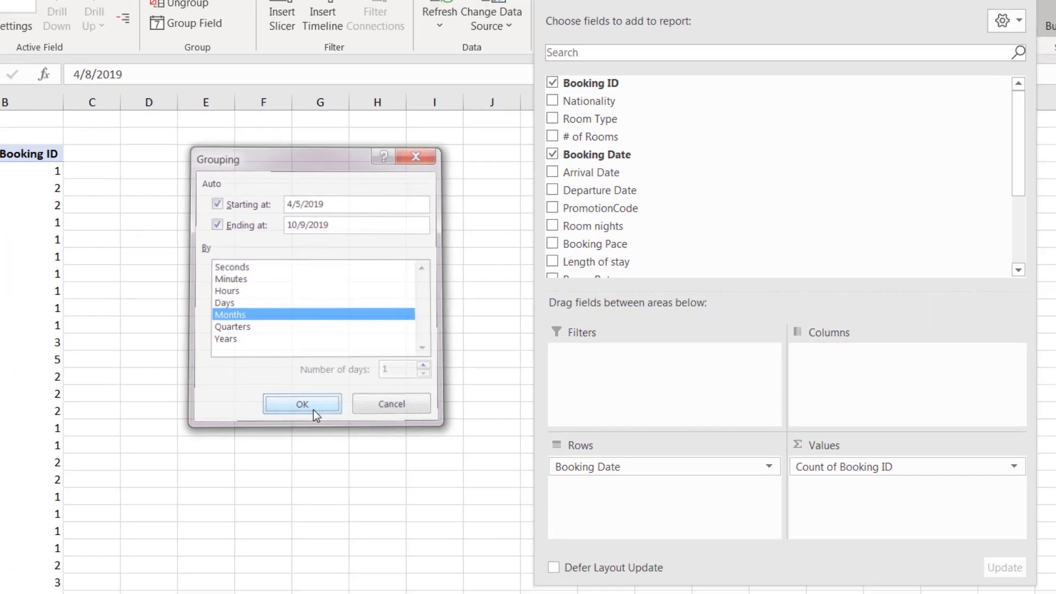
pyautogui.click(275, 430)
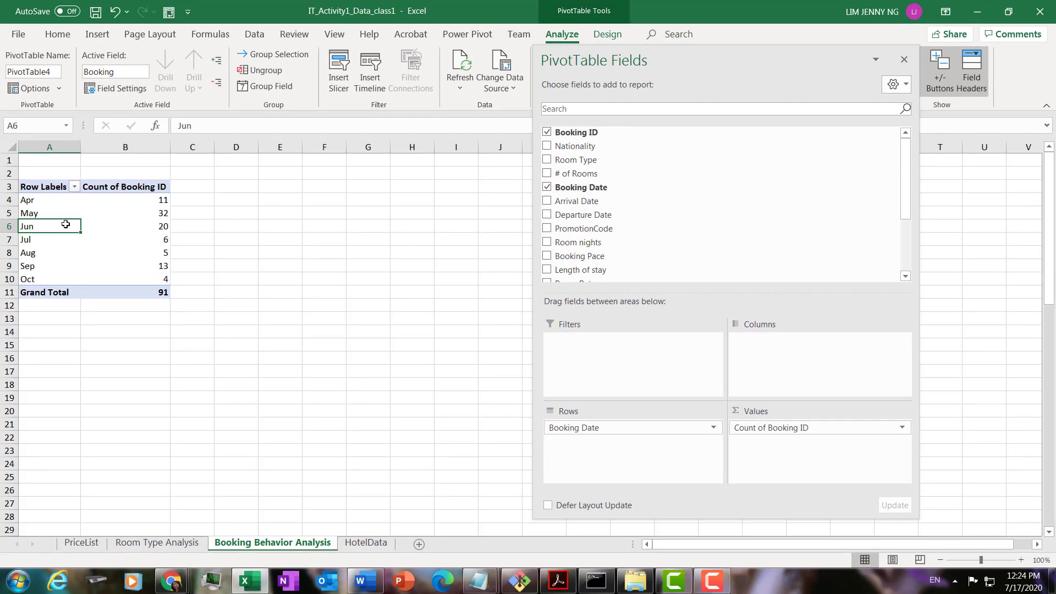
# Step: Examine the booking counts per month and the grand total in the PivotTable
pyautogui.click(59, 201)
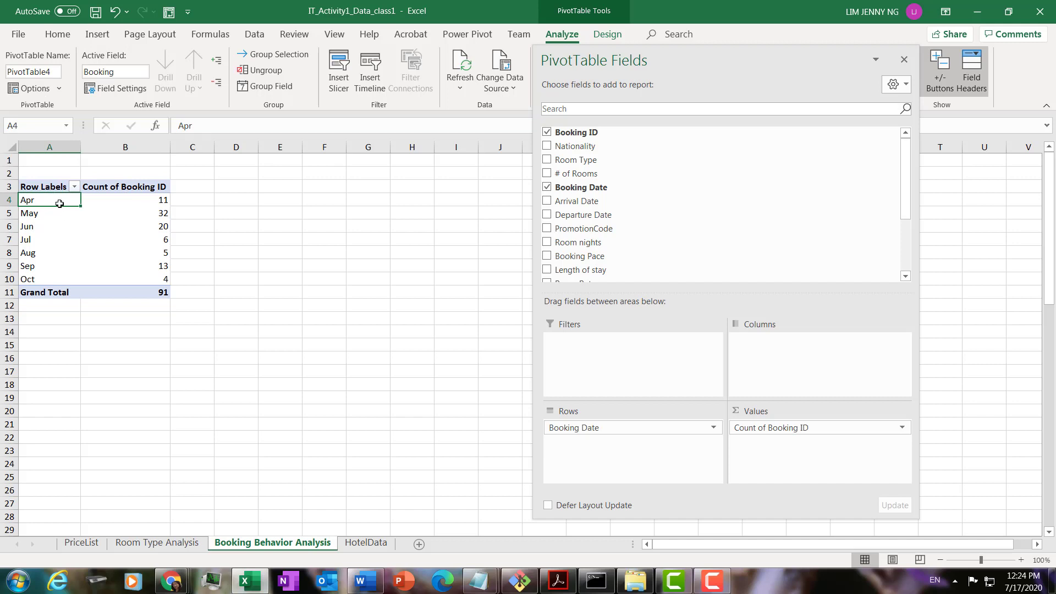
pyautogui.click(119, 203)
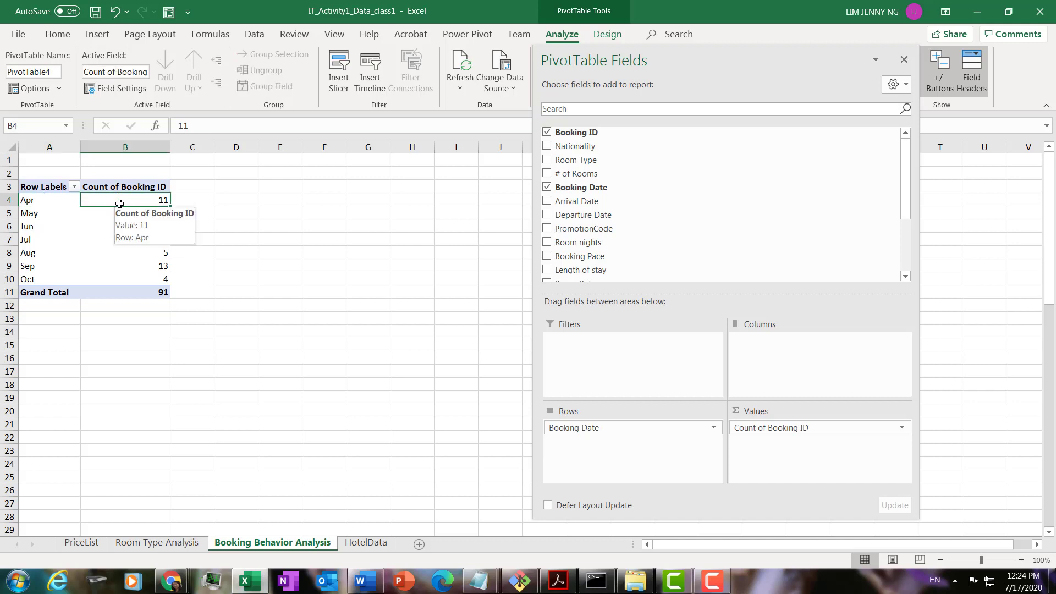
pyautogui.click(39, 225)
pyautogui.click(118, 224)
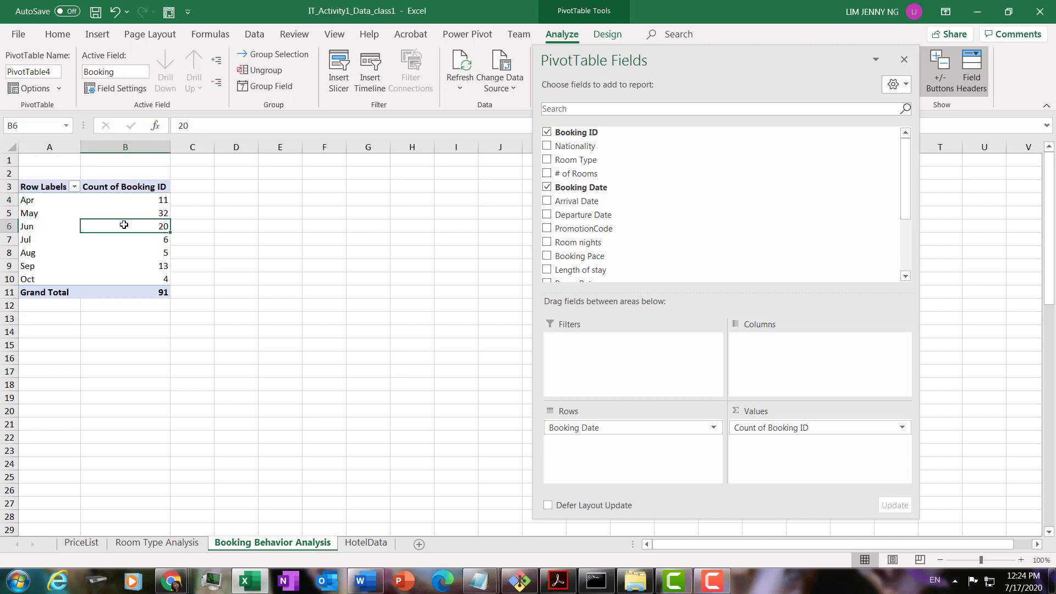
pyautogui.click(47, 215)
pyautogui.click(126, 212)
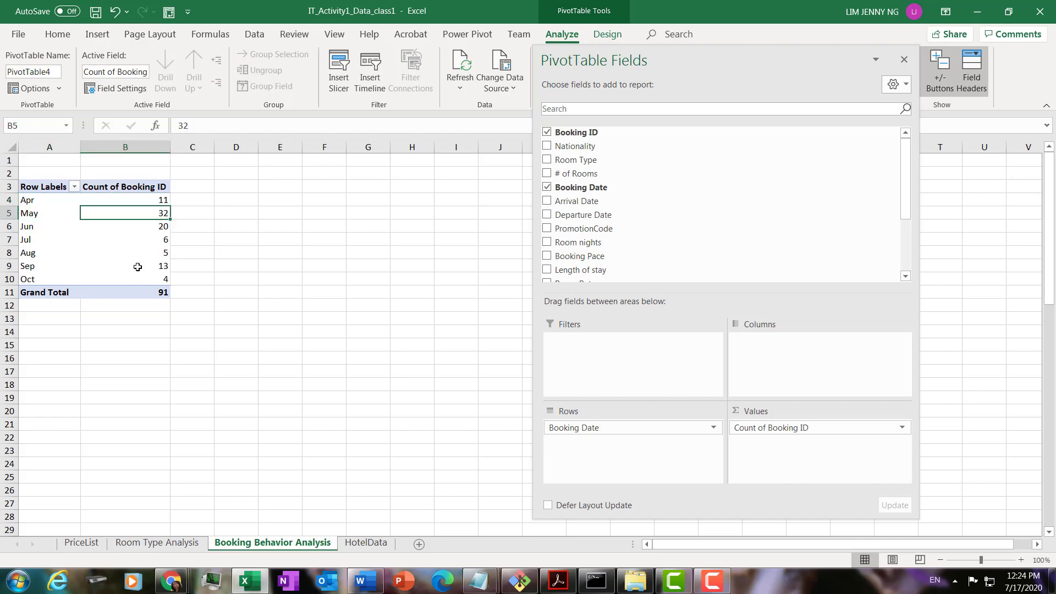
pyautogui.click(135, 292)
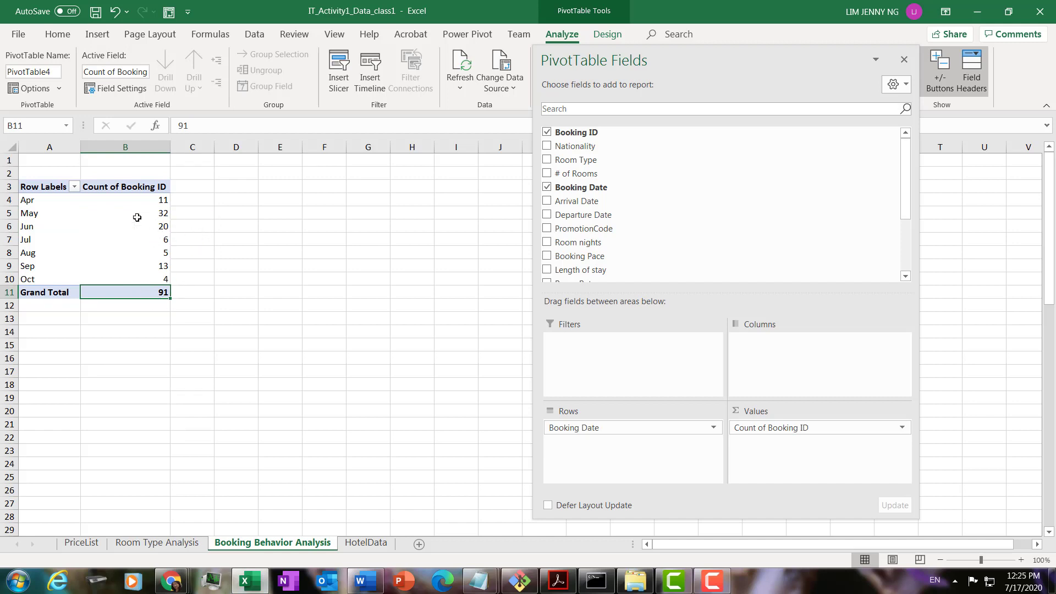
# Step: Check the No. of Bookings by Month chart in the Acrobat PDF, return to Excel and hide the PivotTable field list
pyautogui.click(559, 580)
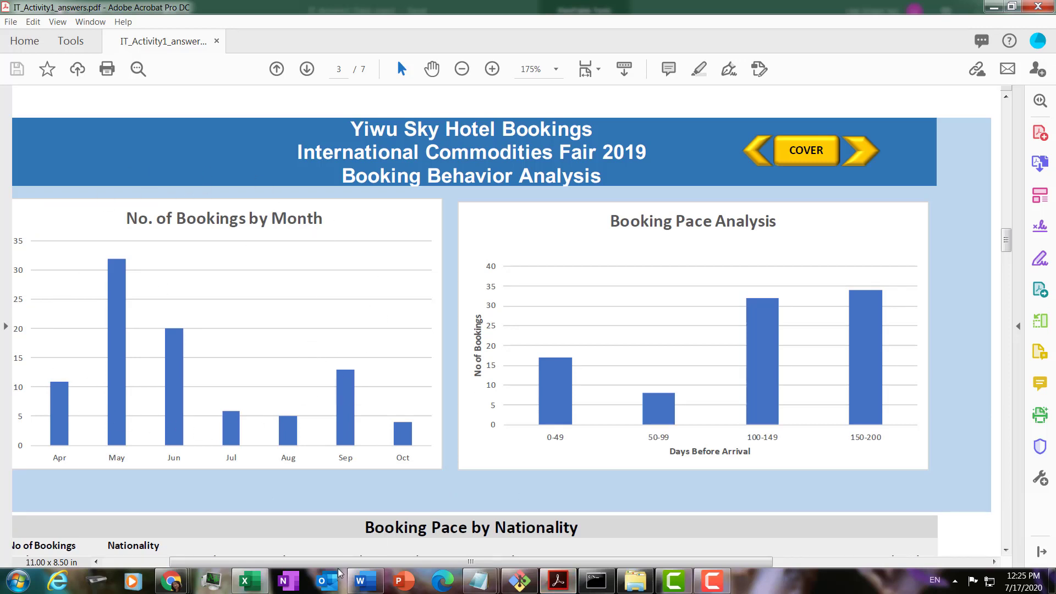
pyautogui.click(249, 580)
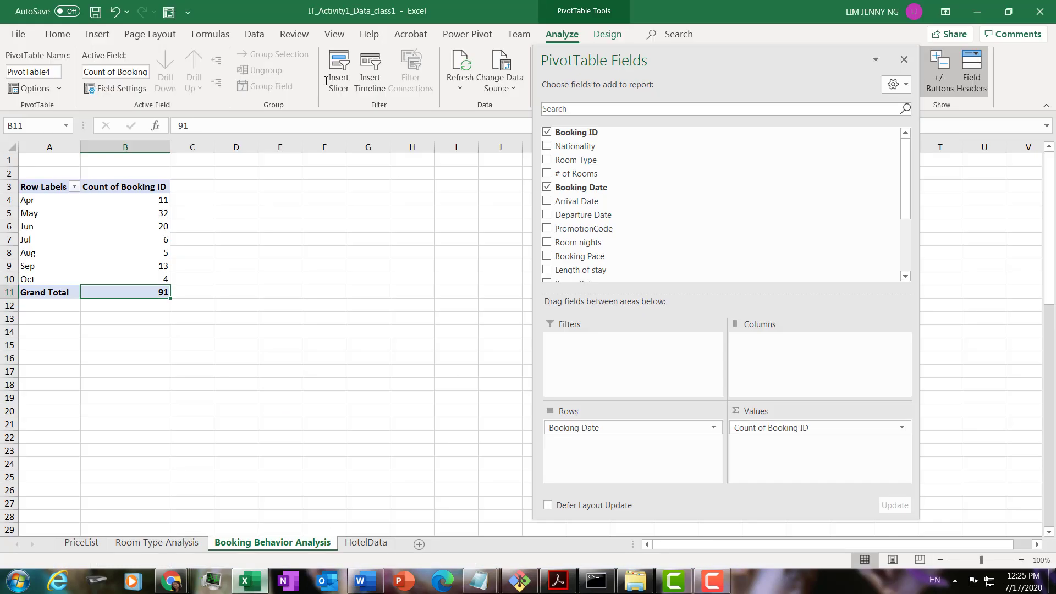
pyautogui.click(904, 60)
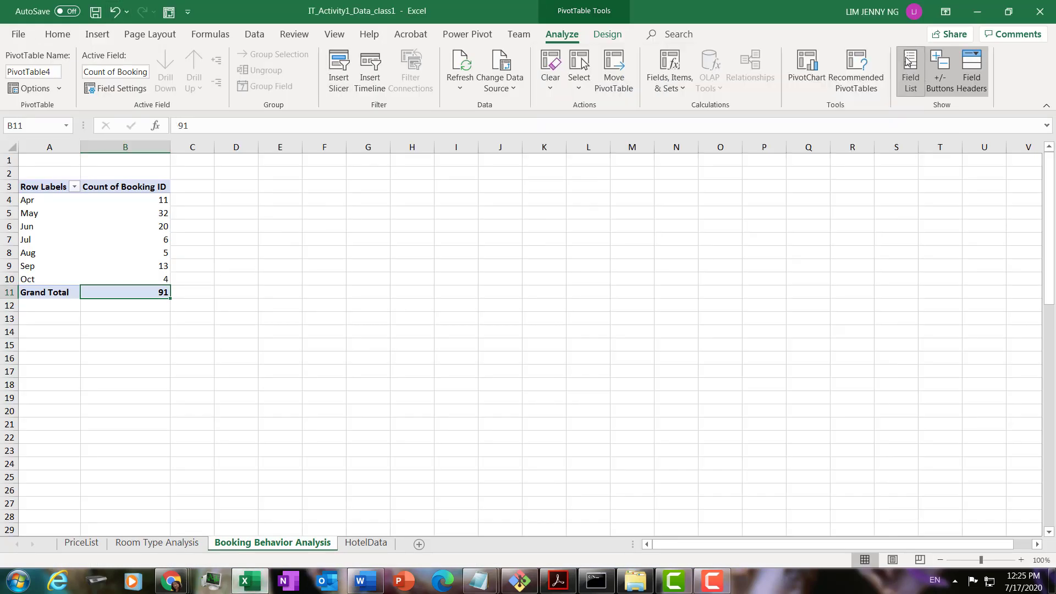
# Step: Insert a Clustered Column PivotChart based on the monthly bookings PivotTable
pyautogui.click(110, 212)
pyautogui.click(139, 225)
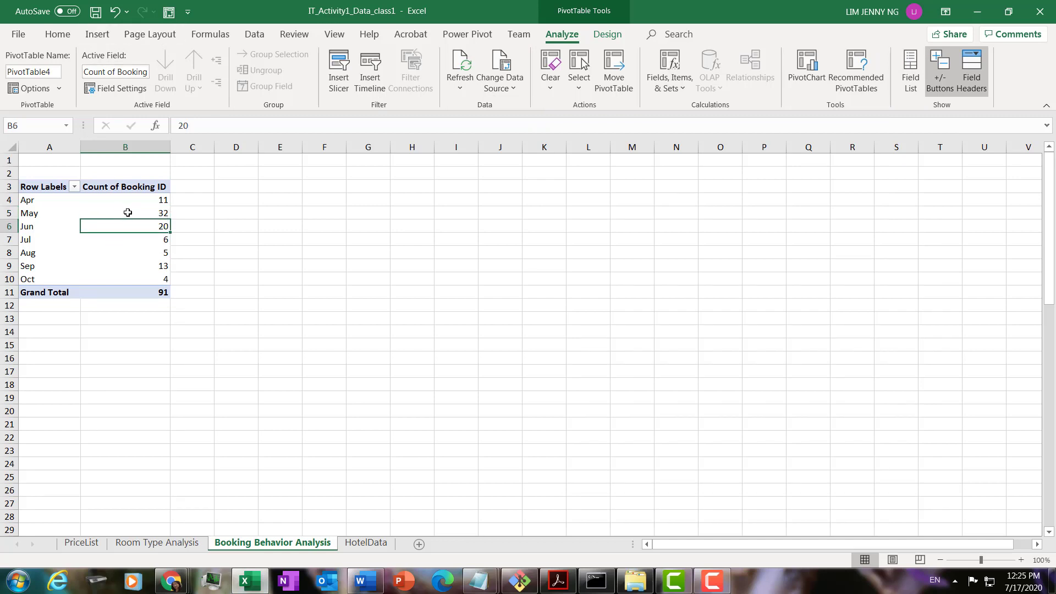
pyautogui.click(97, 36)
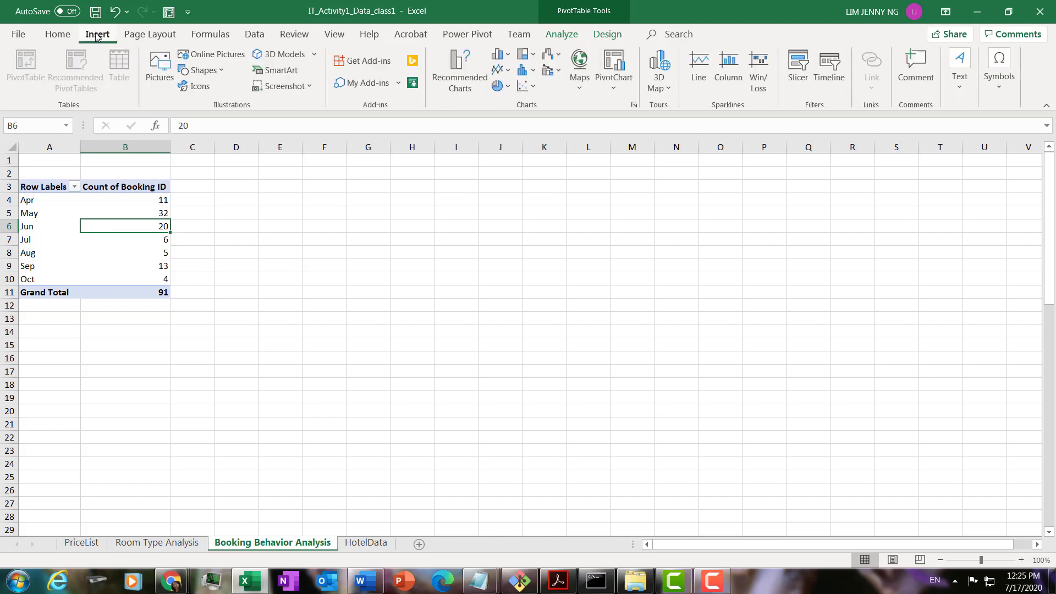
pyautogui.click(618, 72)
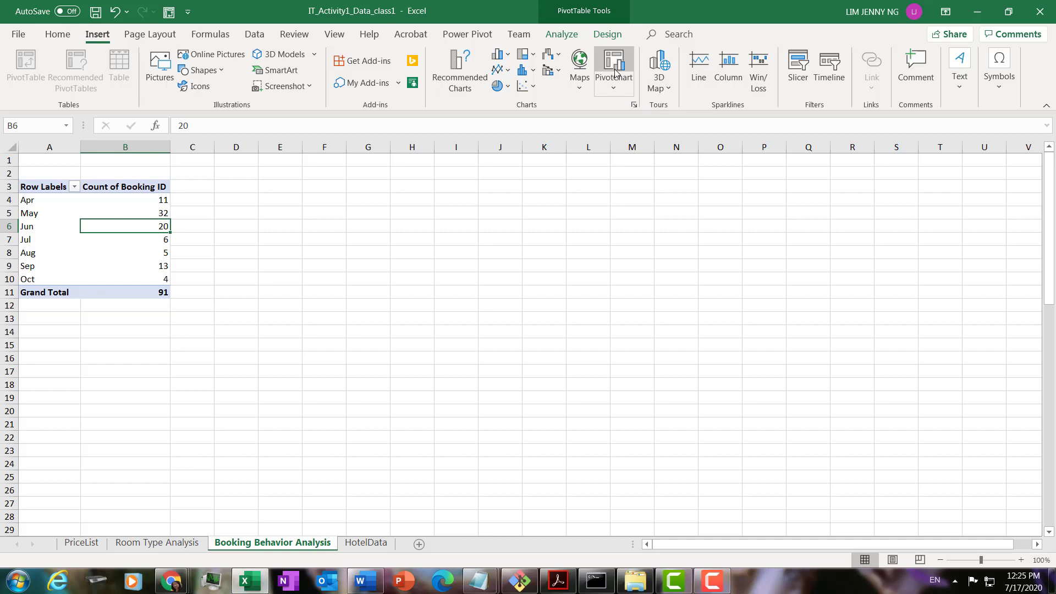
pyautogui.moveTo(563, 89); pyautogui.dragTo(408, 98)
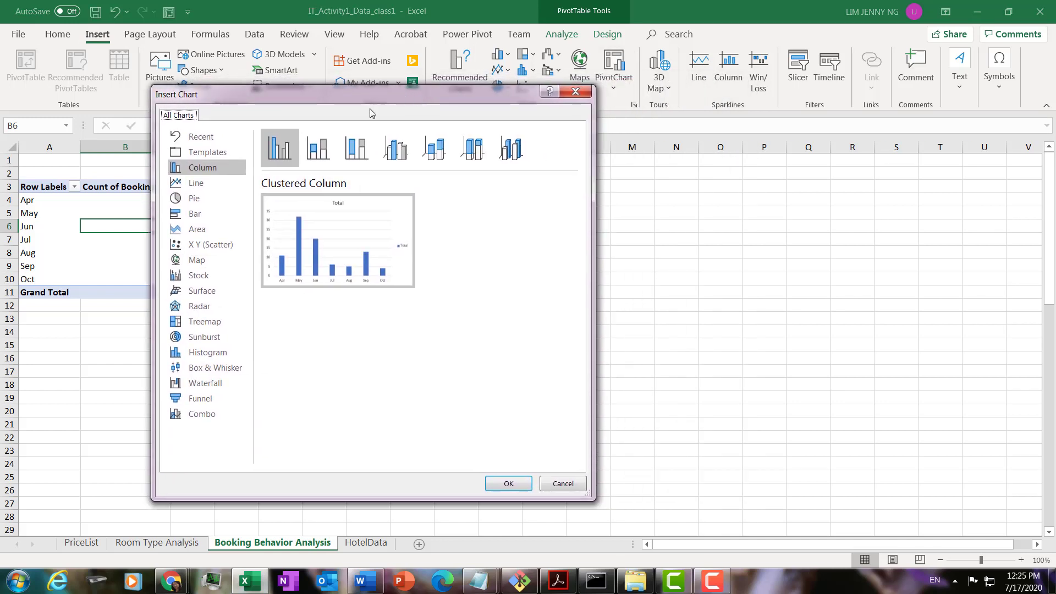
pyautogui.click(212, 184)
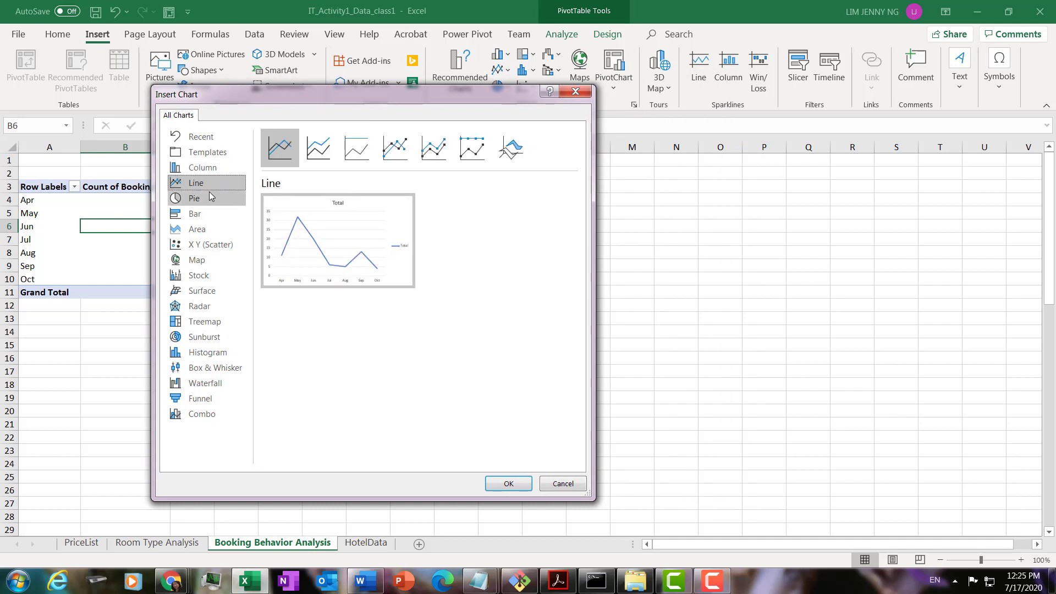
pyautogui.click(210, 197)
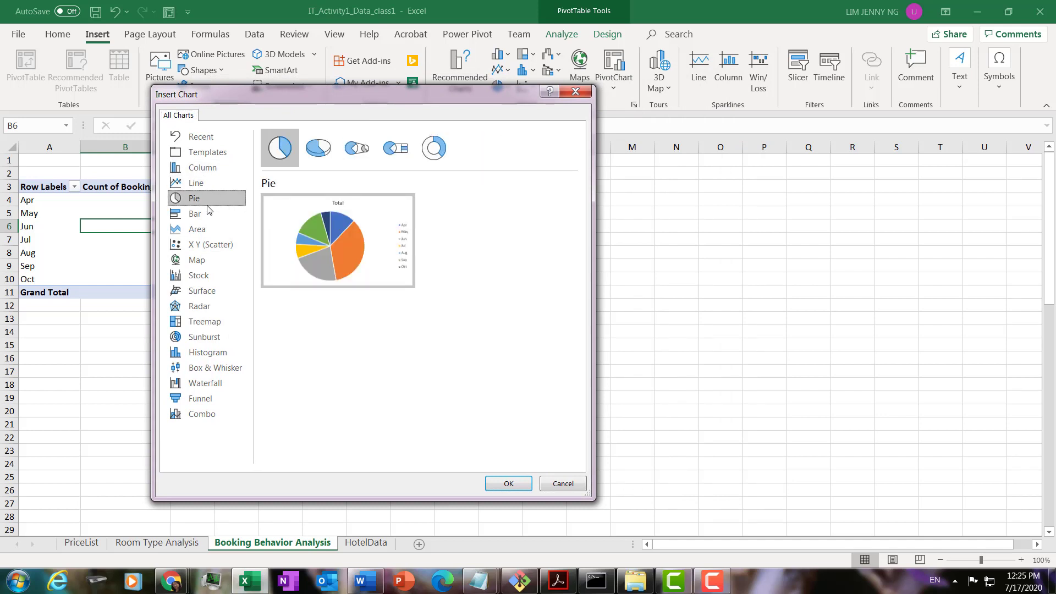
pyautogui.click(209, 175)
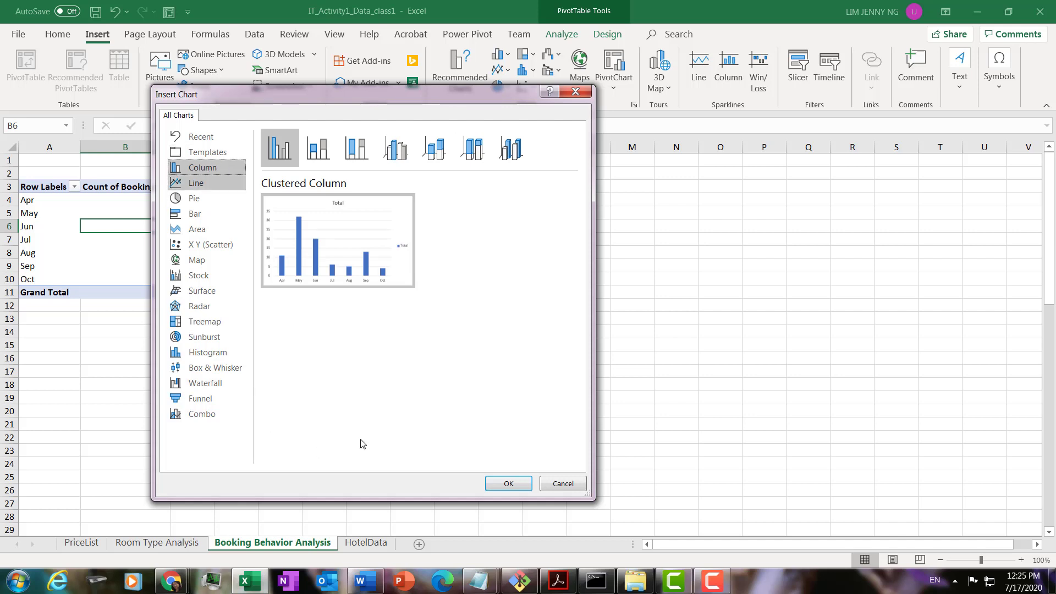
pyautogui.click(323, 150)
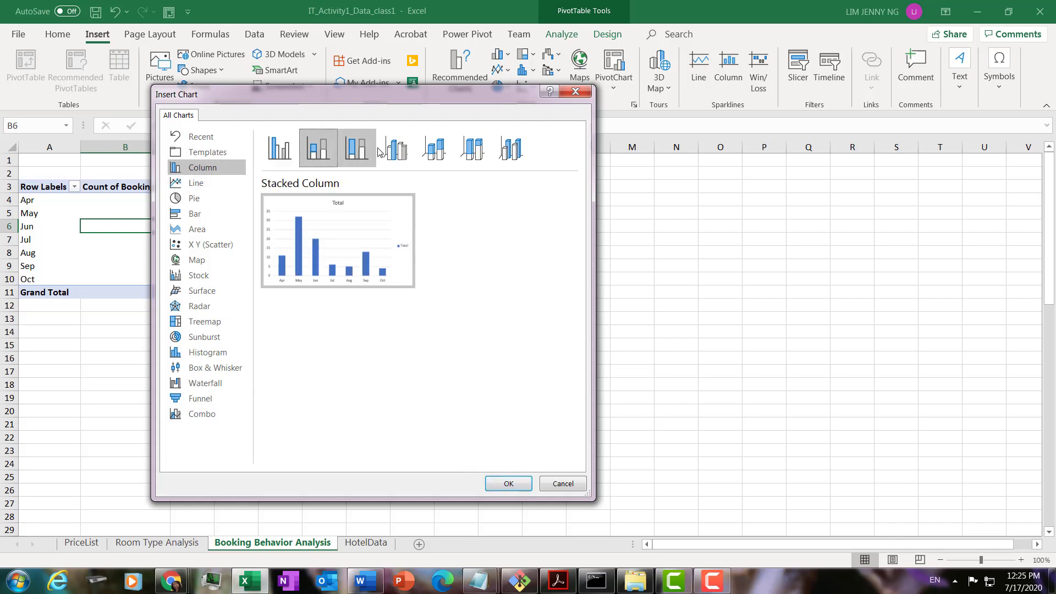
pyautogui.click(357, 150)
pyautogui.click(288, 149)
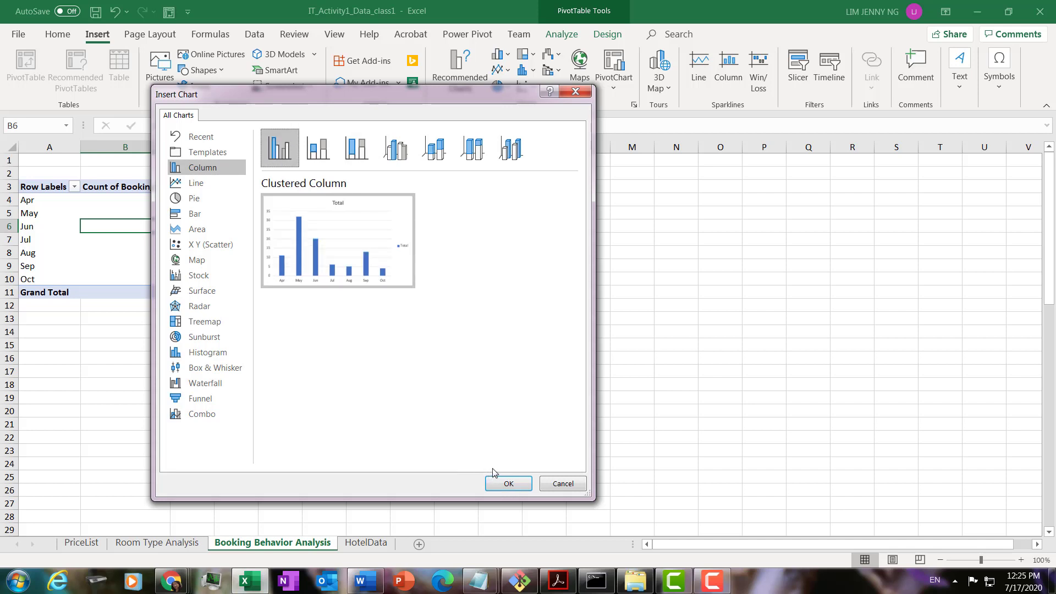
pyautogui.click(505, 483)
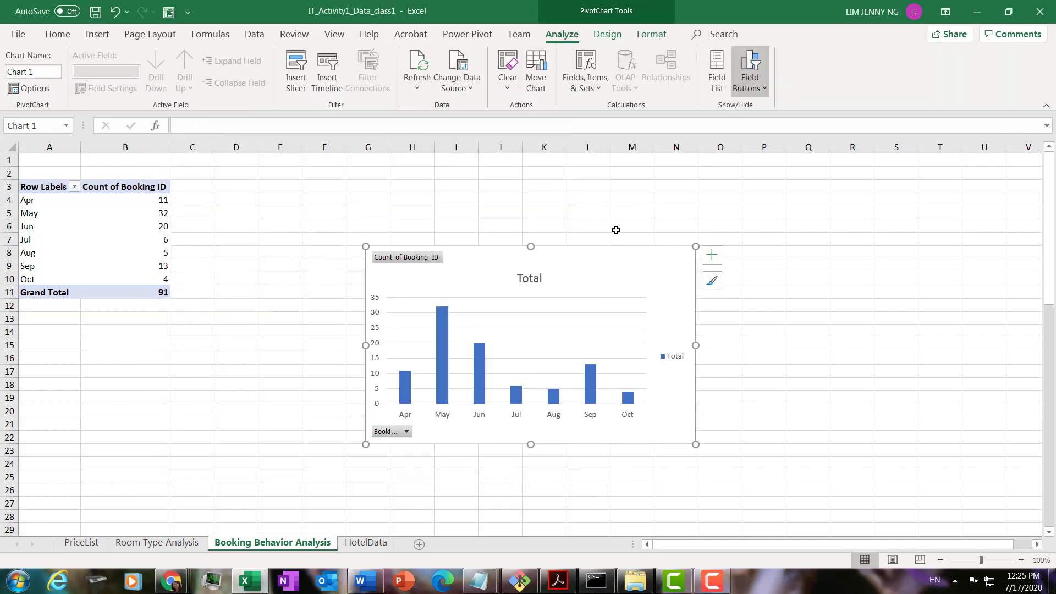
# Step: Move the PivotChart over the PivotTable near cell A1 and enlarge it to about column G and row 20
pyautogui.moveTo(609, 253)
pyautogui.mouseDown()
pyautogui.moveTo(386, 220)
pyautogui.moveTo(277, 174)
pyautogui.mouseUp()
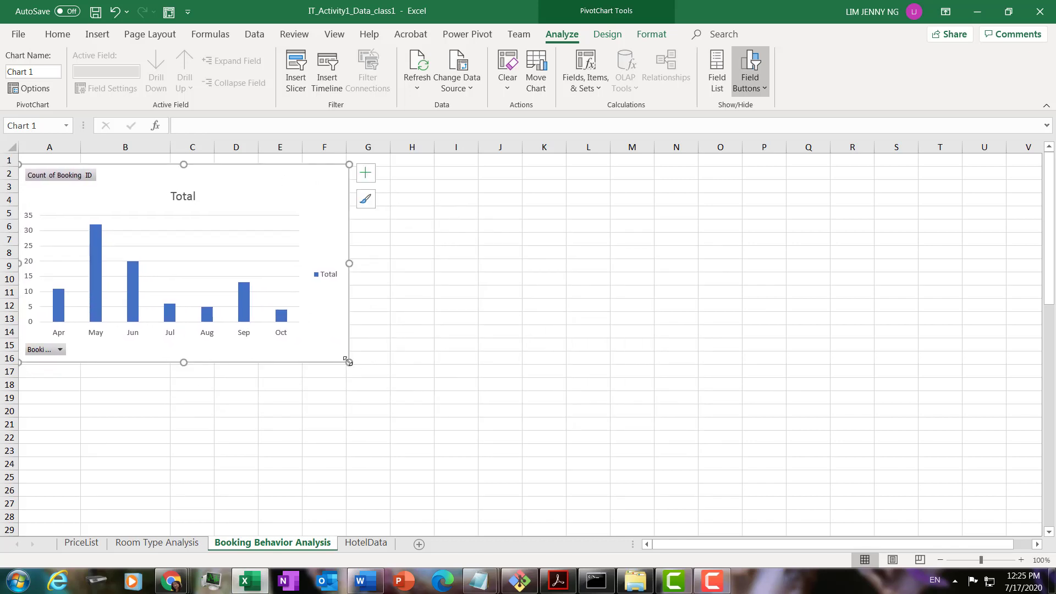
pyautogui.moveTo(347, 361); pyautogui.dragTo(383, 413)
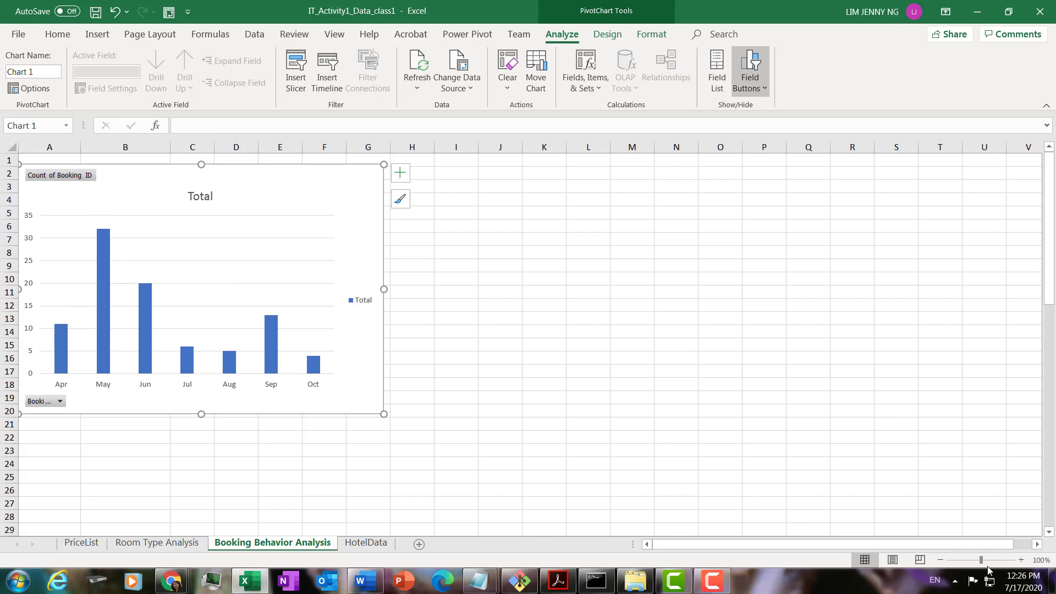
pyautogui.click(1021, 560)
pyautogui.click(1021, 559)
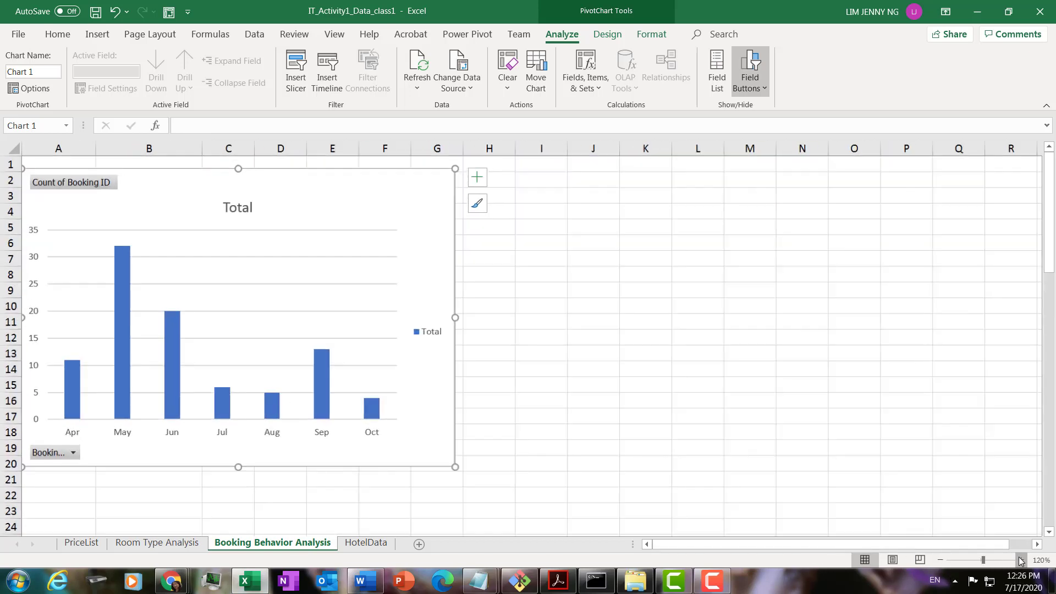
# Step: Delete the PivotChart's legend and change the chart title to "No. of Bookings per Month"
pyautogui.click(419, 332)
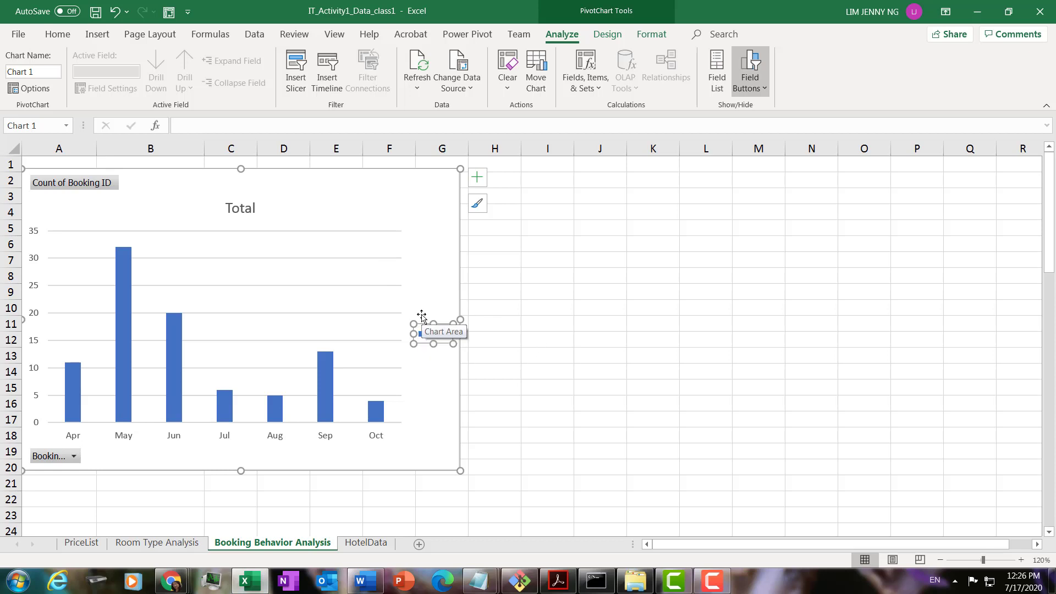
pyautogui.press('Delete')
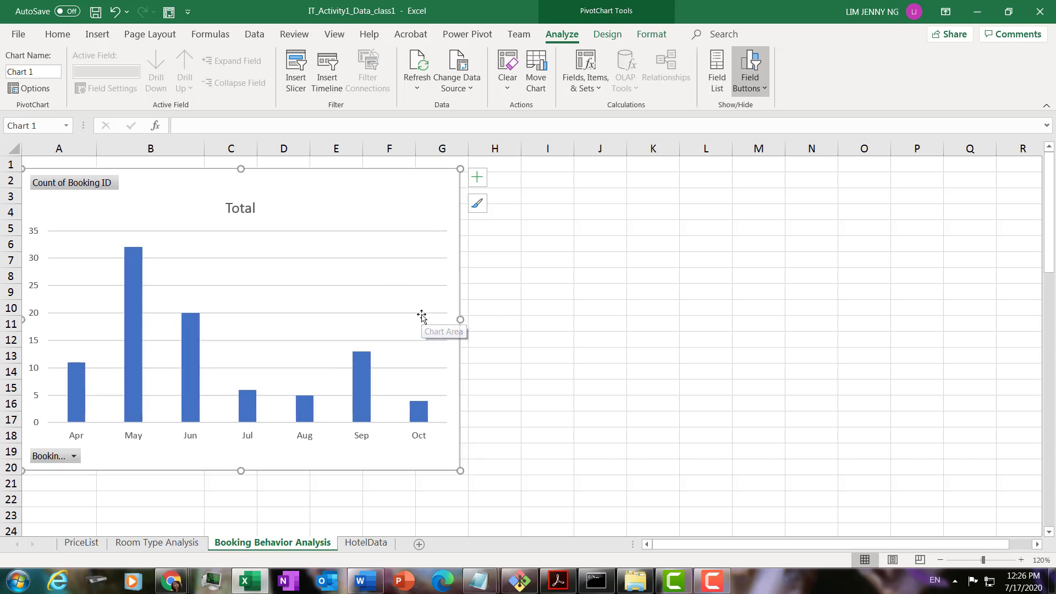
pyautogui.click(239, 203)
pyautogui.doubleClick(231, 208)
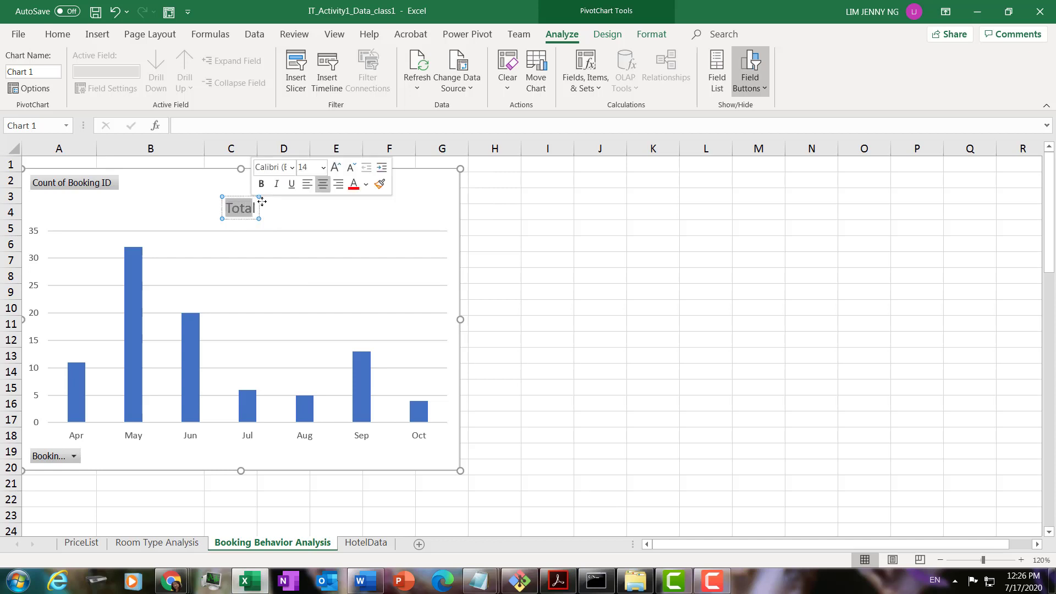
pyautogui.press('Delete')
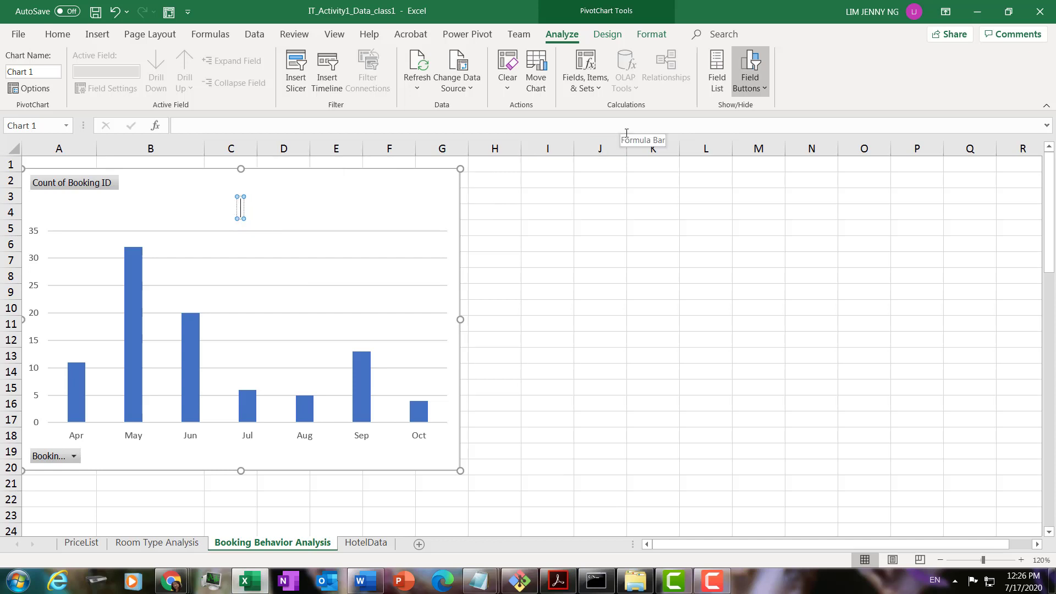
pyautogui.write('No. of Booking')
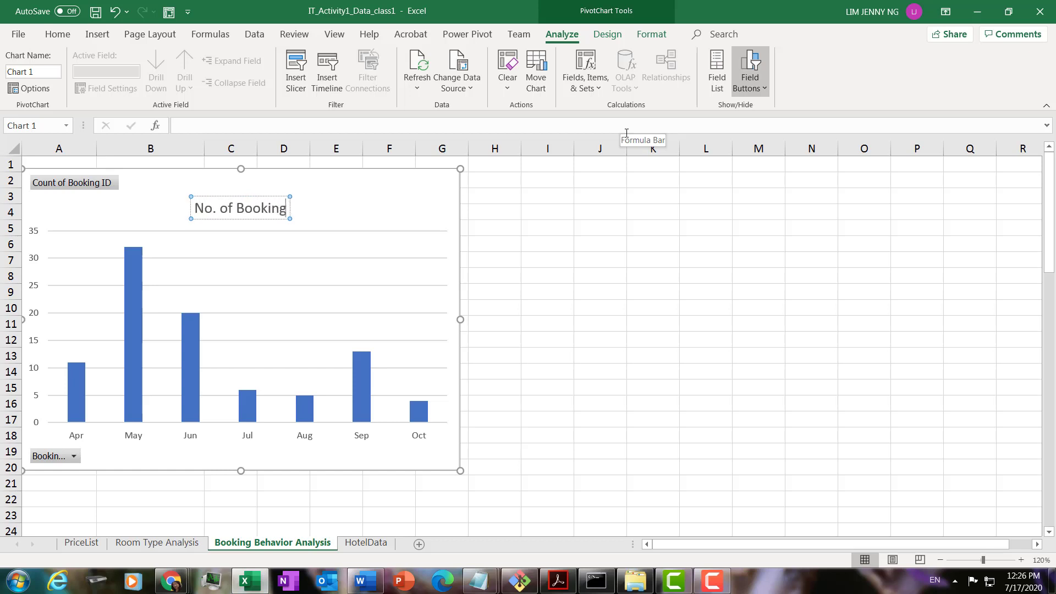
pyautogui.write('s per Month')
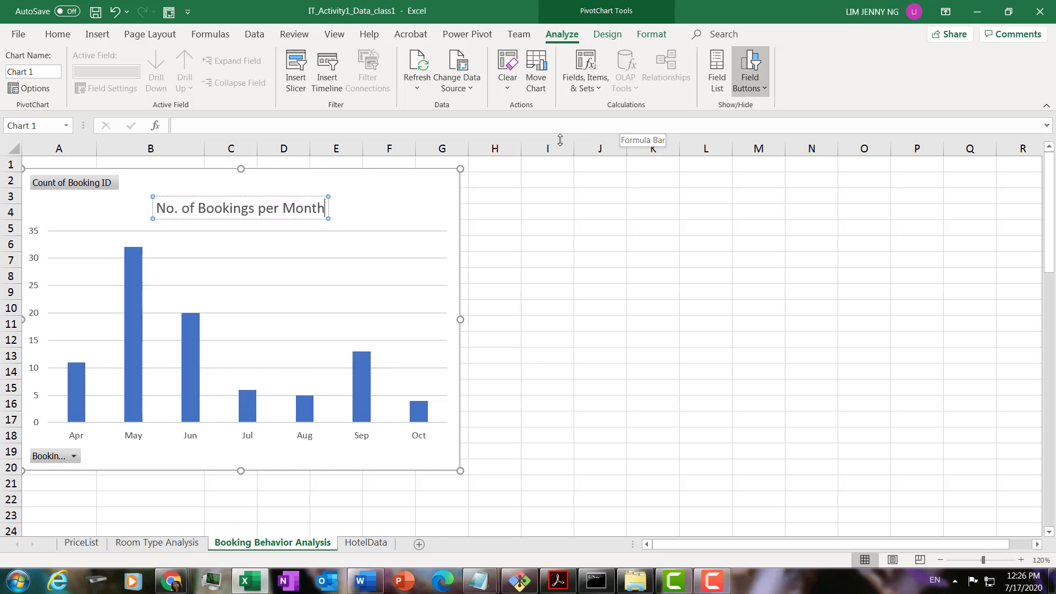
pyautogui.click(393, 186)
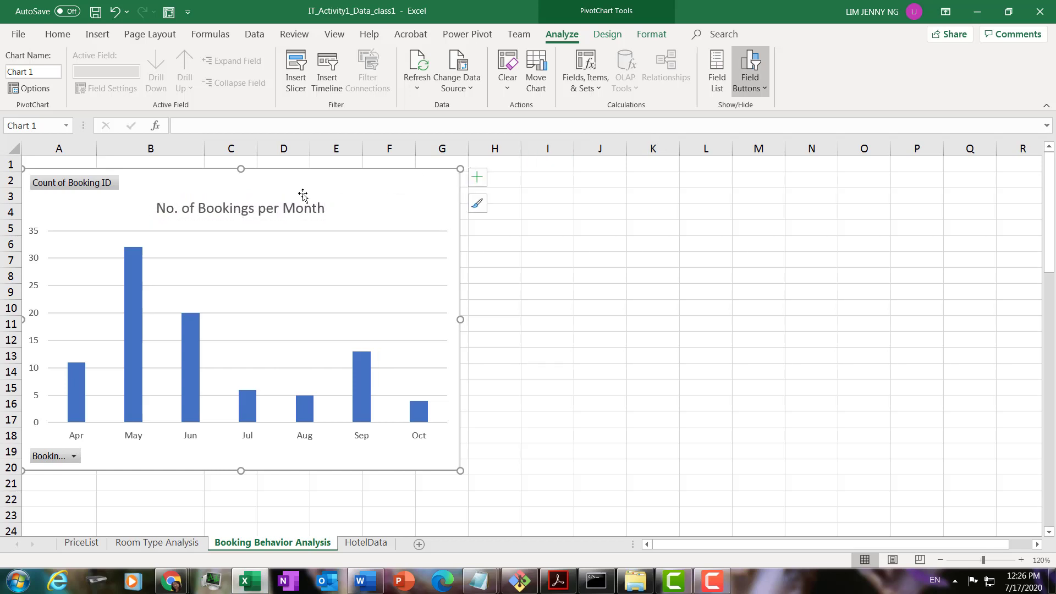
# Step: Format the chart title in bold at font size 18
pyautogui.click(289, 207)
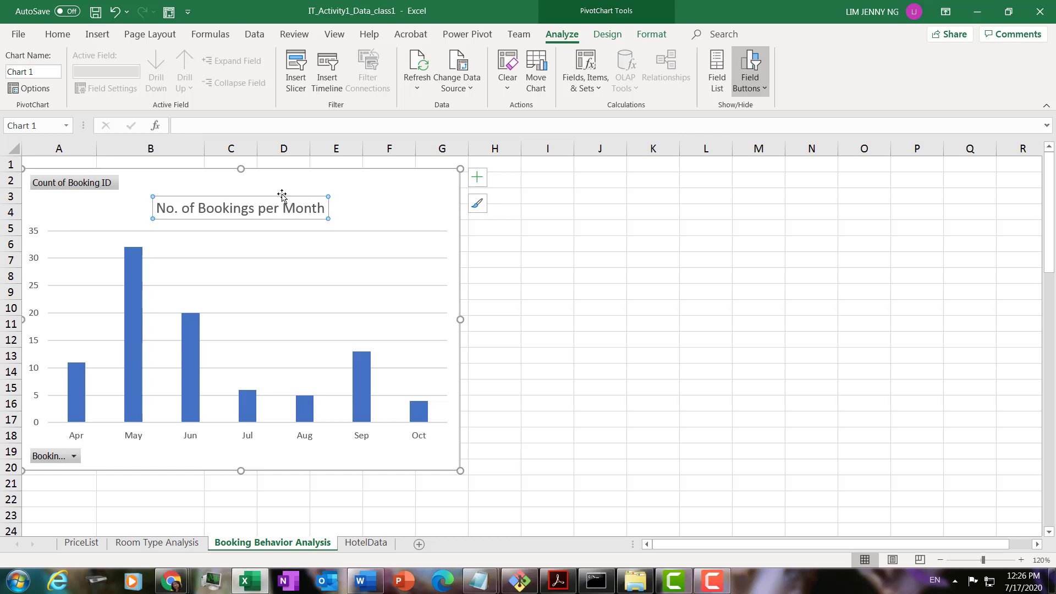
pyautogui.click(58, 34)
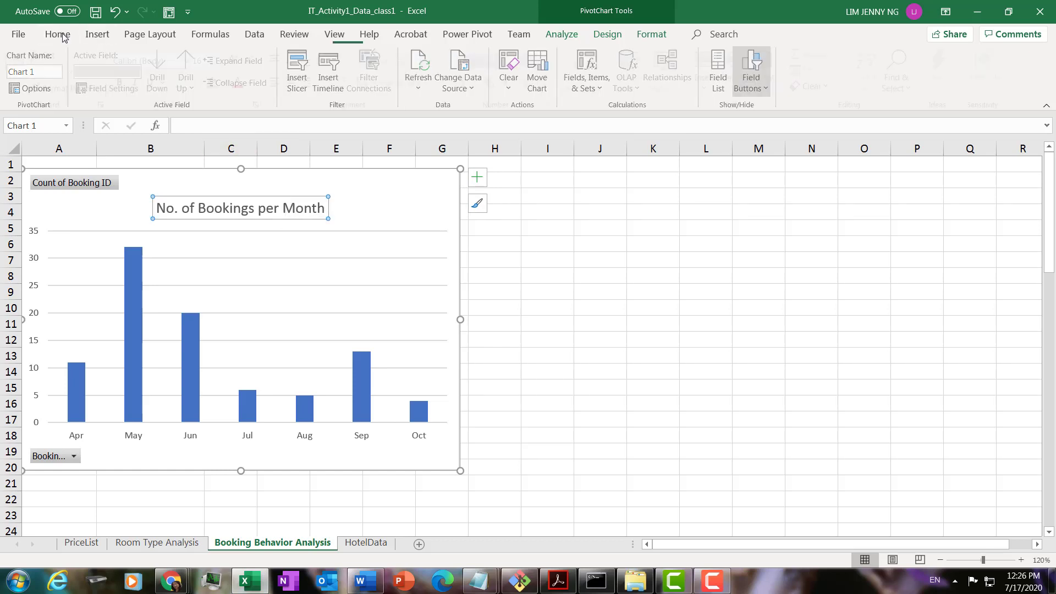
pyautogui.click(222, 62)
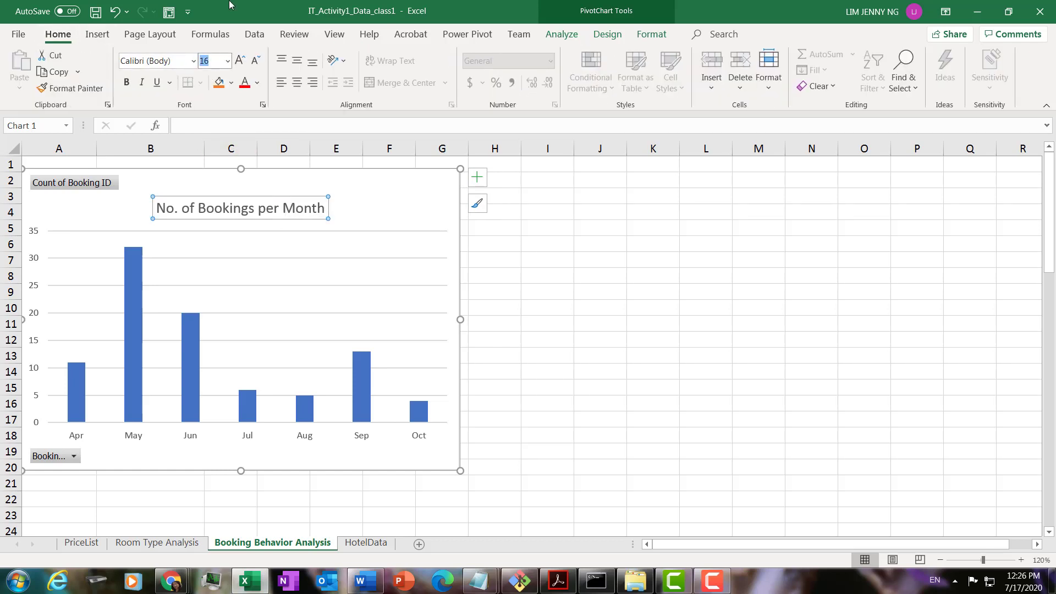
pyautogui.write('18')
pyautogui.press('Return')
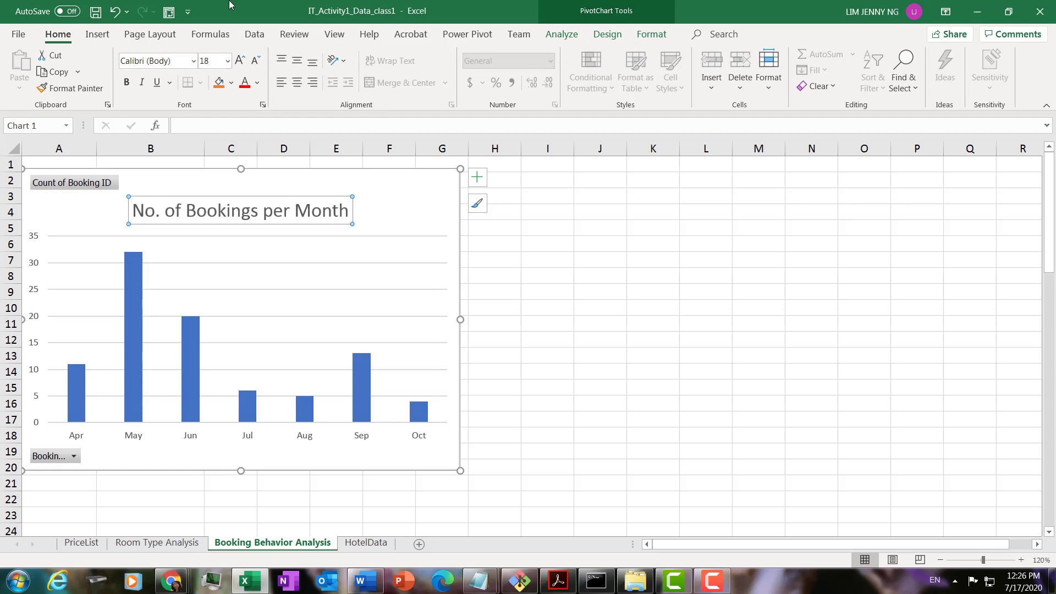
pyautogui.click(129, 83)
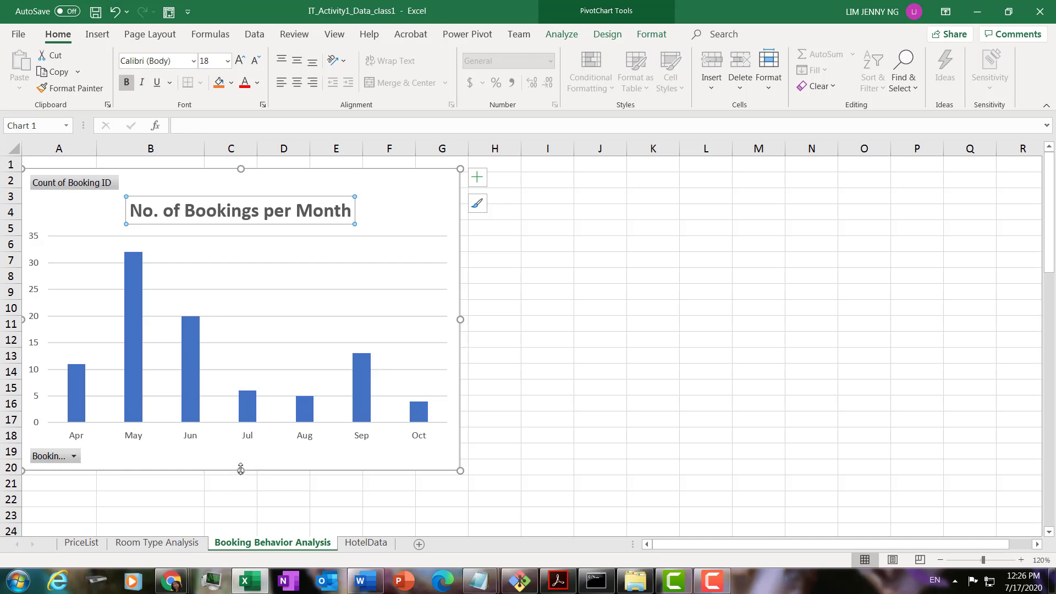
# Step: Enlarge the PivotChart slightly so that it reaches about row 21 and just into column H
pyautogui.moveTo(243, 474); pyautogui.dragTo(242, 487)
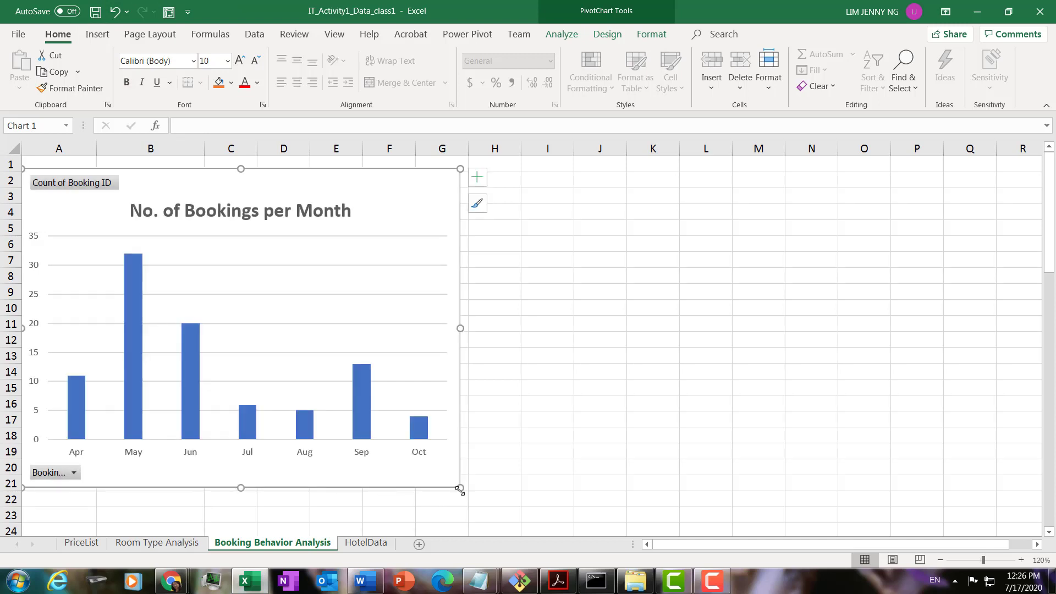
pyautogui.moveTo(466, 490); pyautogui.dragTo(474, 491)
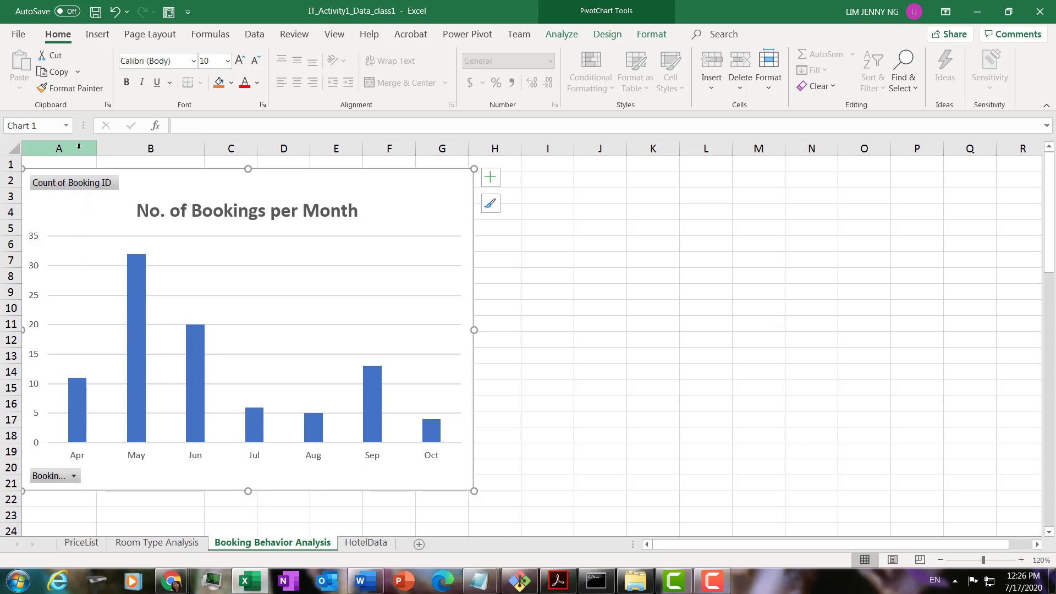
pyautogui.click(83, 187)
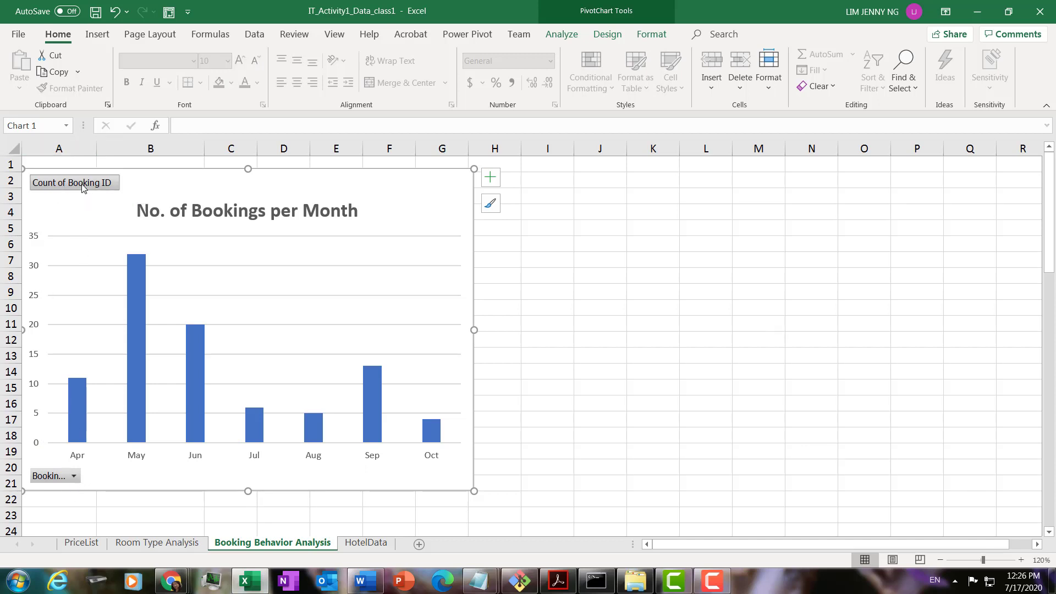
# Step: Filter the PivotChart's booking dates to Apr, May and Jun only, and check the filtered PivotTable behind the chart
pyautogui.click(74, 477)
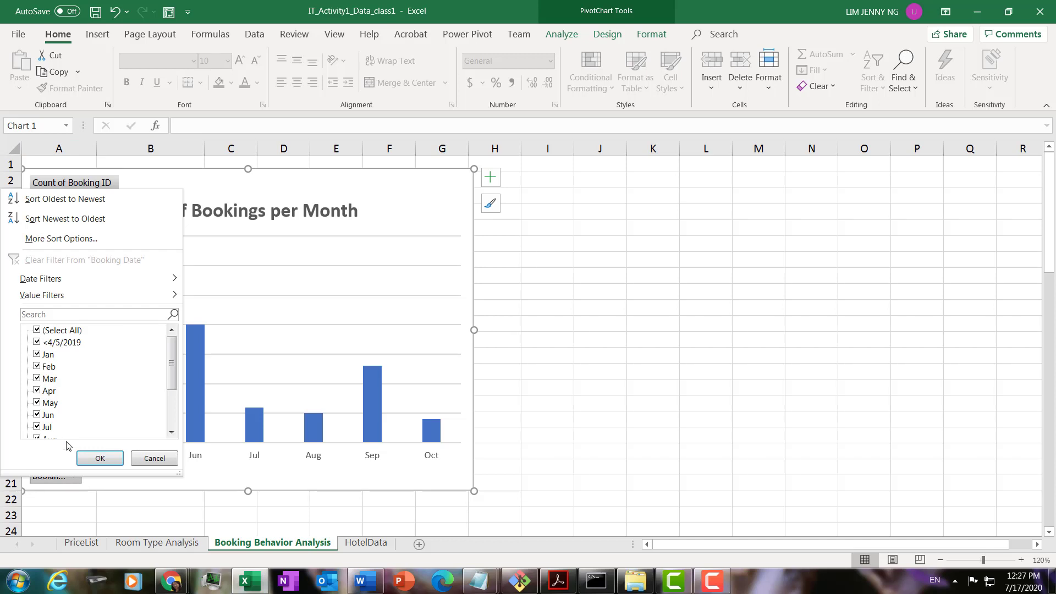
pyautogui.scroll(-1, 173, 387)
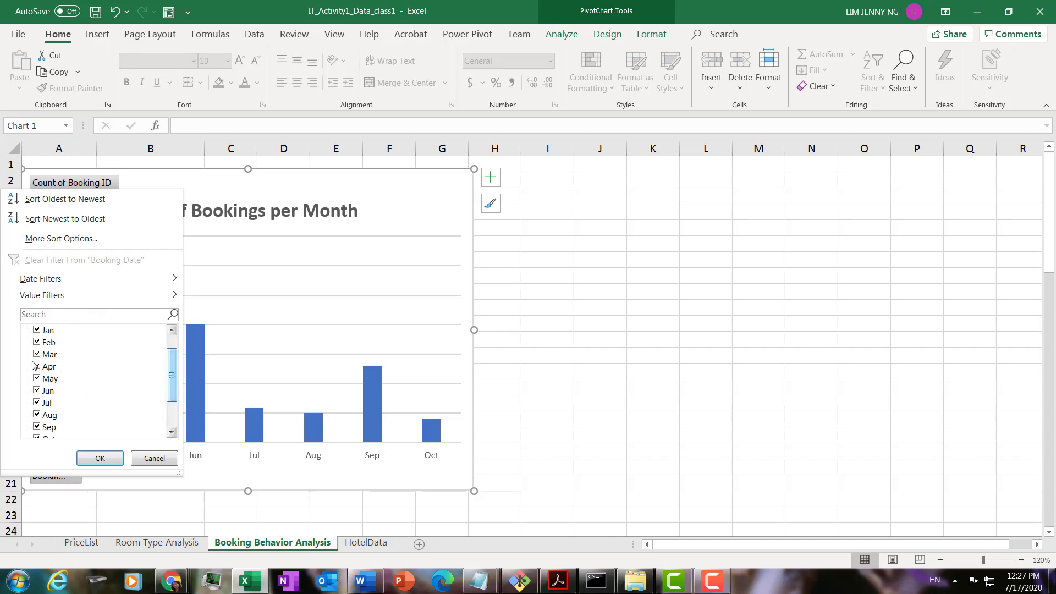
pyautogui.scroll(1, 172, 379)
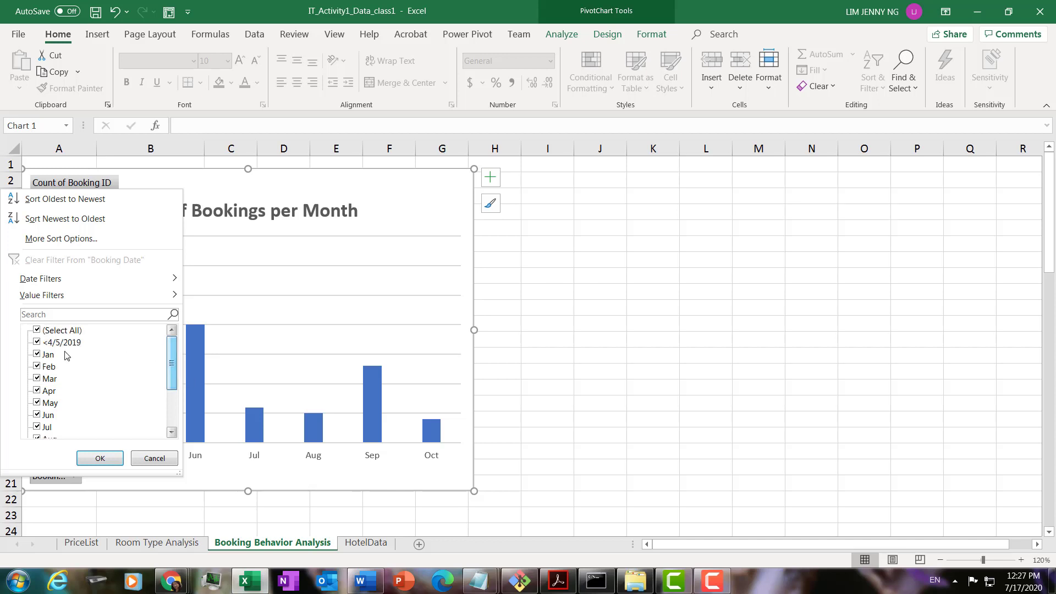
pyautogui.click(36, 330)
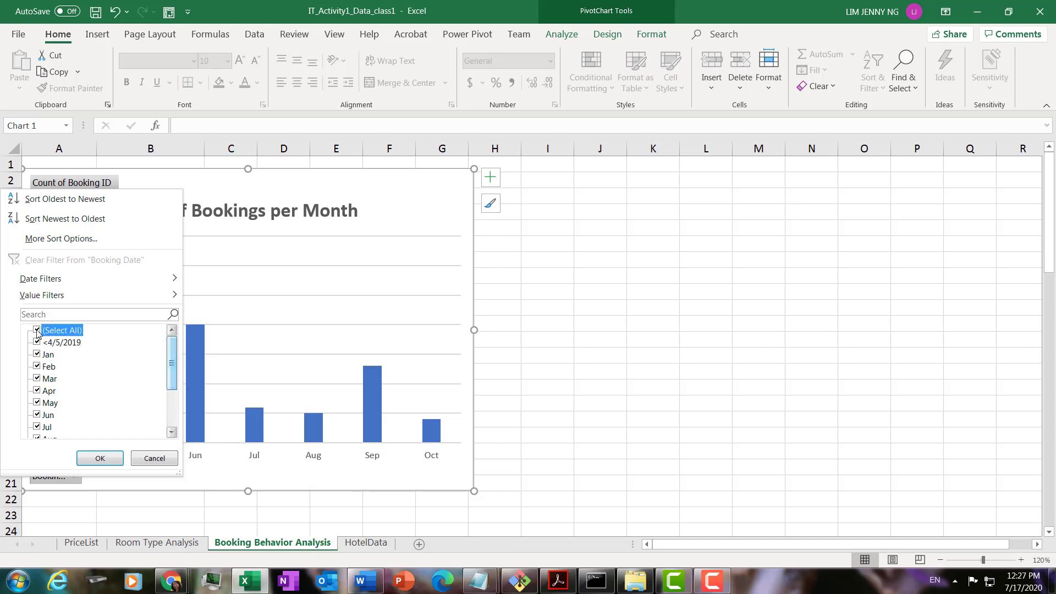
pyautogui.click(36, 390)
pyautogui.click(37, 403)
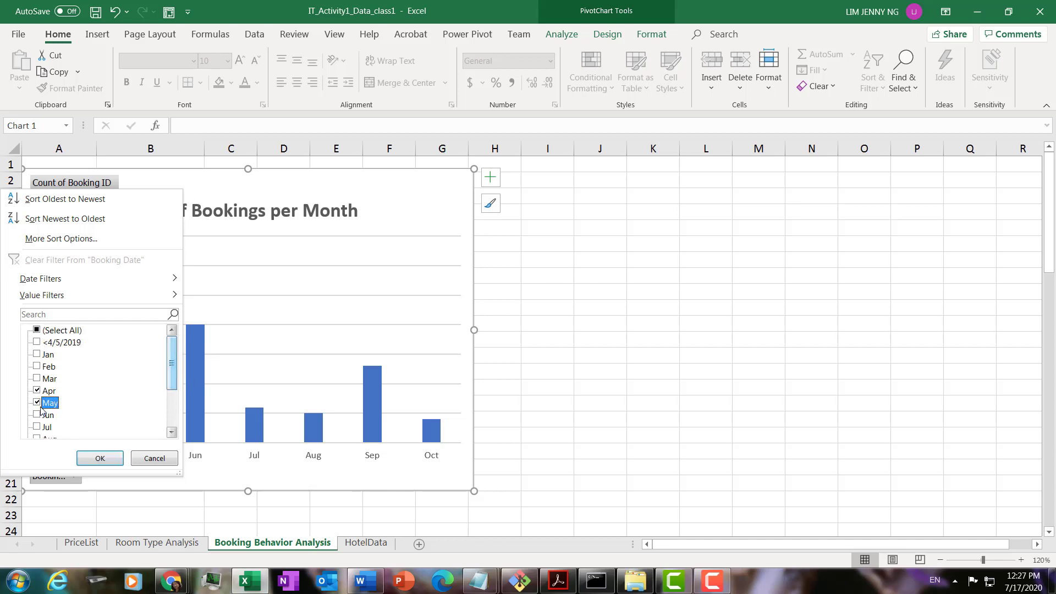
pyautogui.click(36, 415)
pyautogui.click(100, 458)
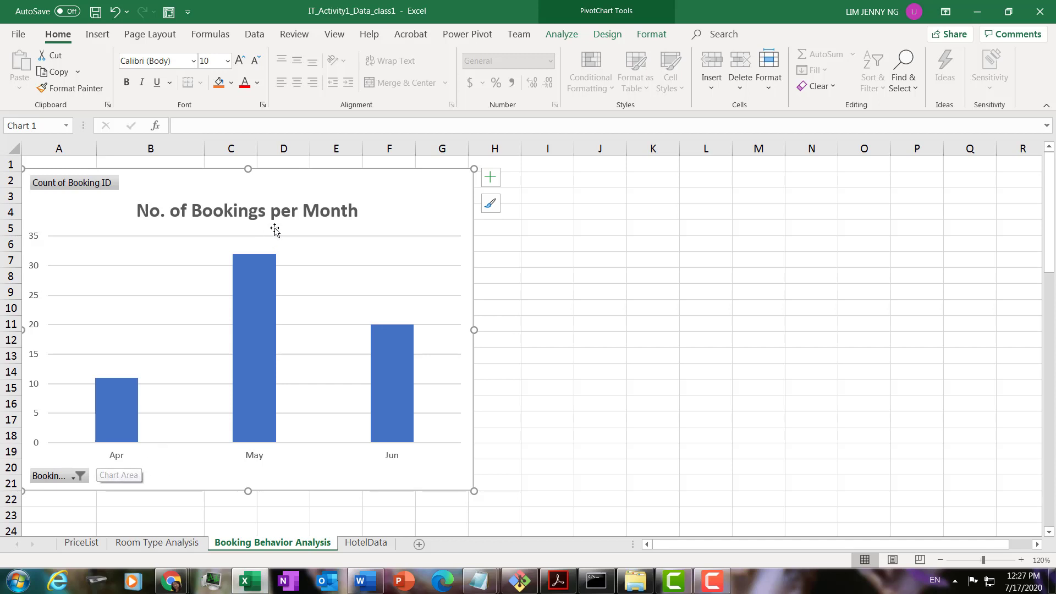
pyautogui.moveTo(378, 208); pyautogui.dragTo(720, 284)
pyautogui.moveTo(614, 257); pyautogui.dragTo(241, 220)
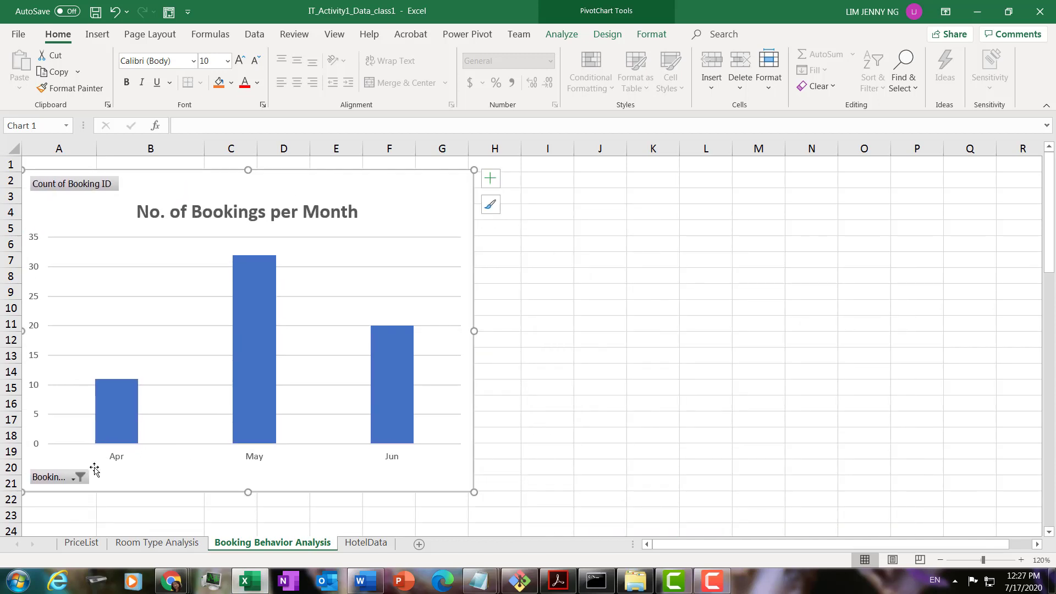
# Step: Reset the PivotChart's booking date filter to include all months
pyautogui.click(78, 477)
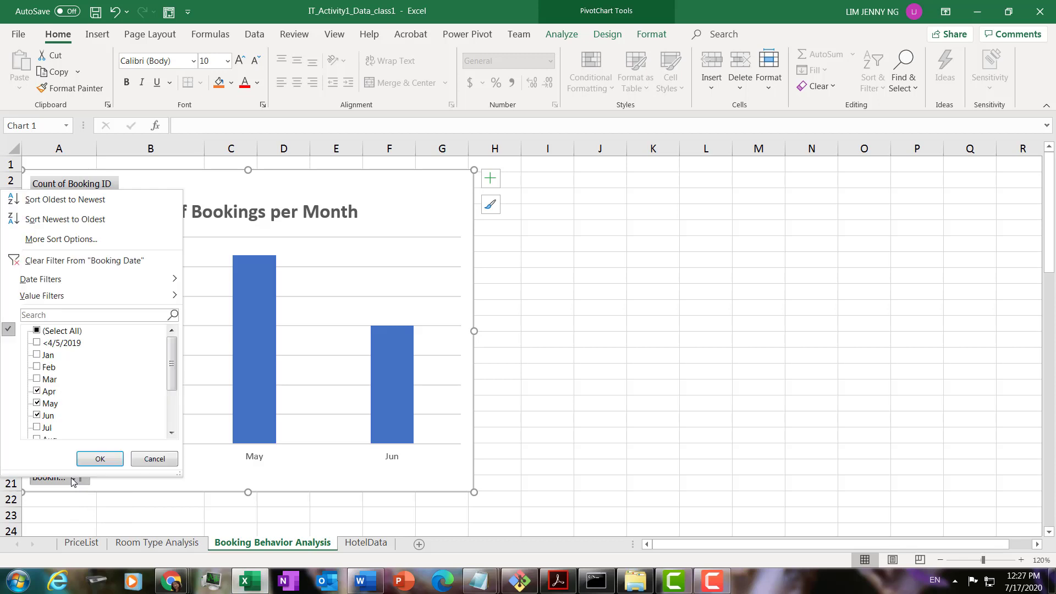
pyautogui.click(41, 328)
pyautogui.click(99, 459)
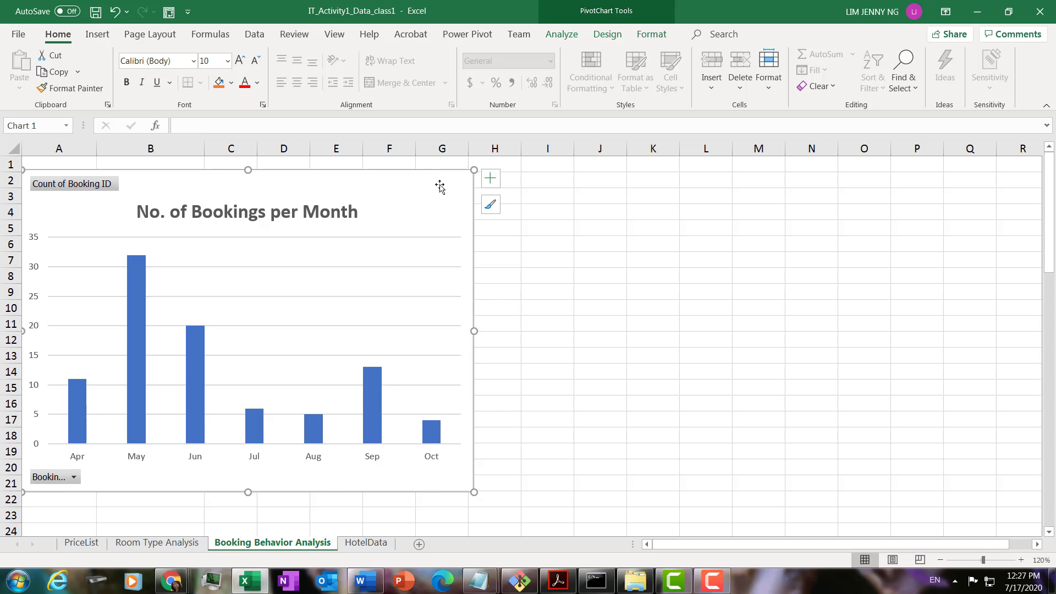
# Step: Hide the report filter, axis and value field buttons on the No. of Bookings per Month PivotChart
pyautogui.click(607, 35)
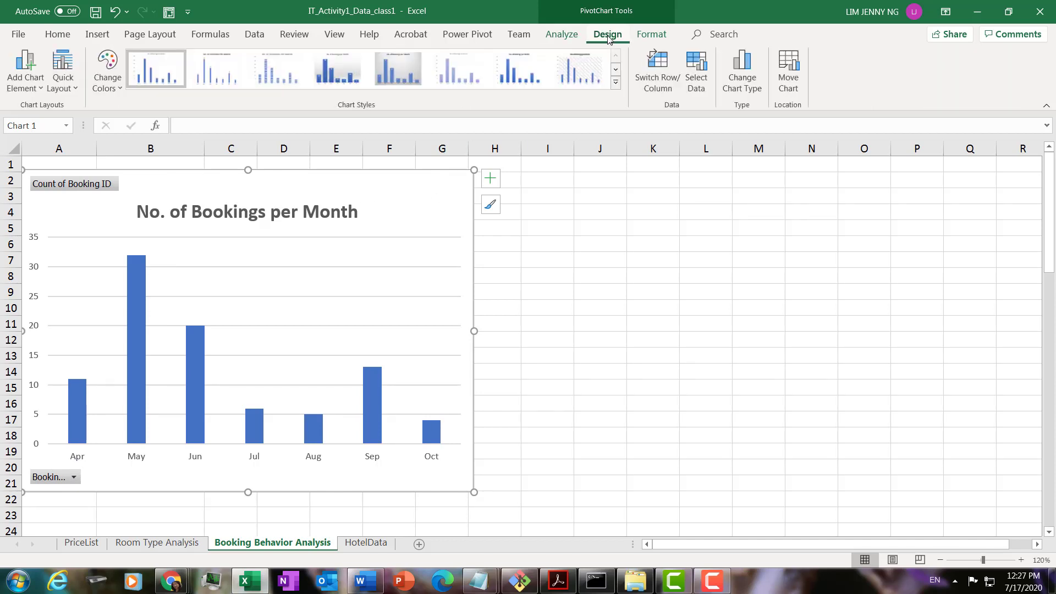
pyautogui.click(562, 35)
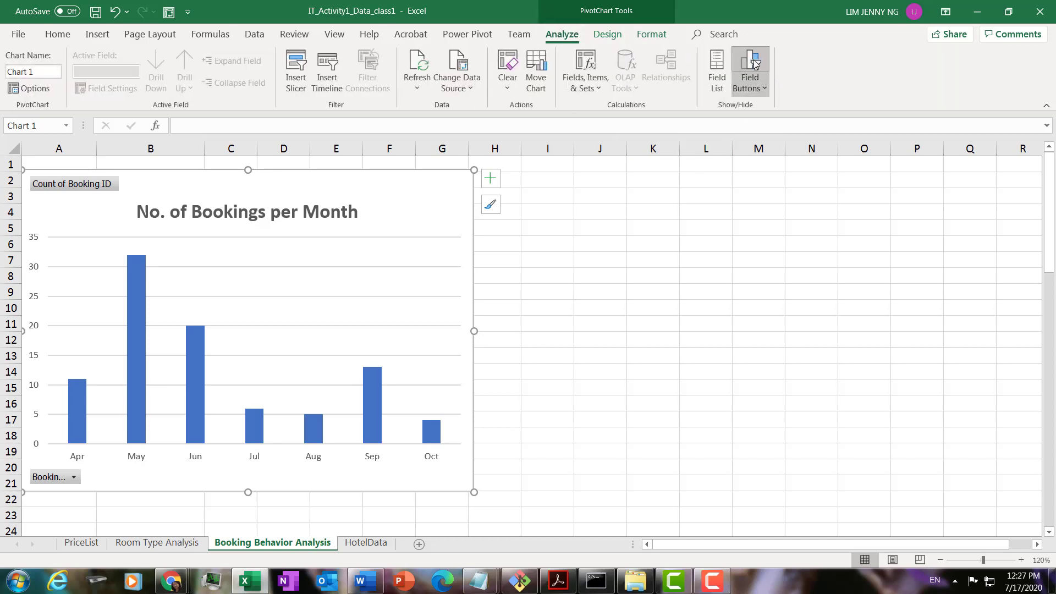
pyautogui.click(764, 90)
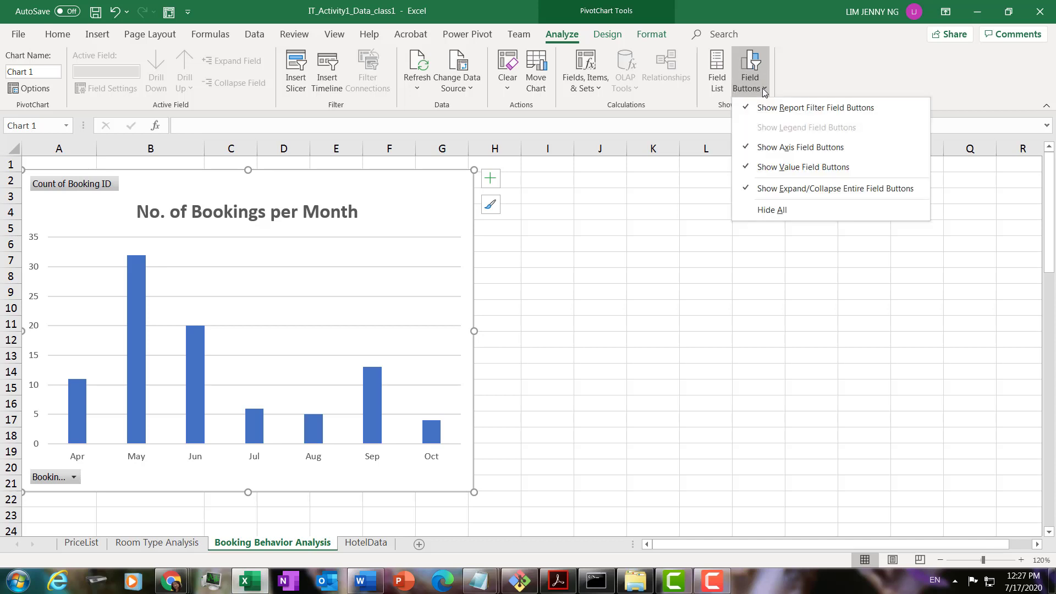
pyautogui.click(773, 108)
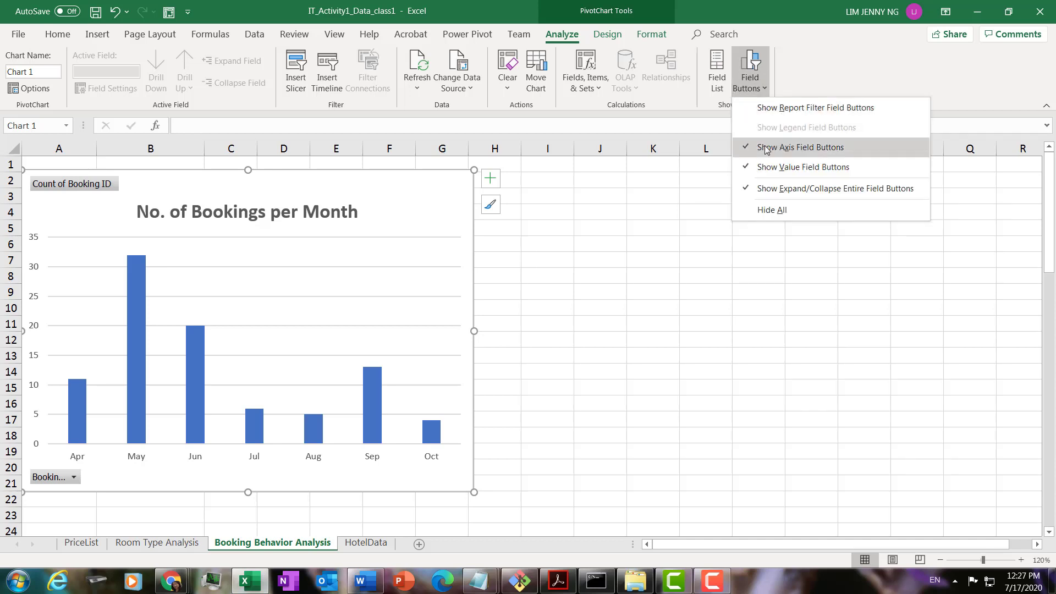
pyautogui.click(766, 148)
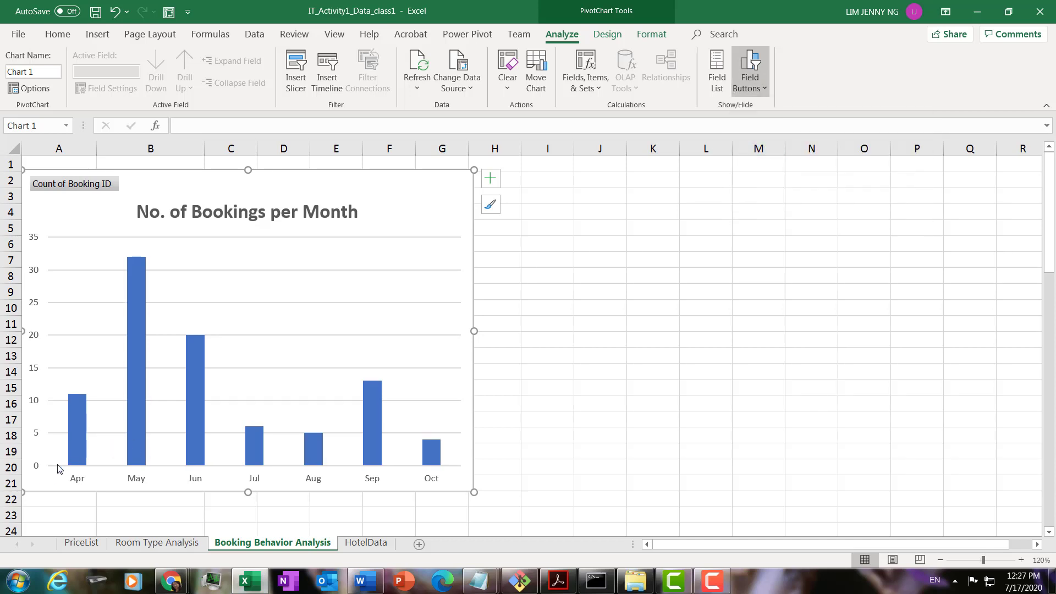
pyautogui.click(751, 81)
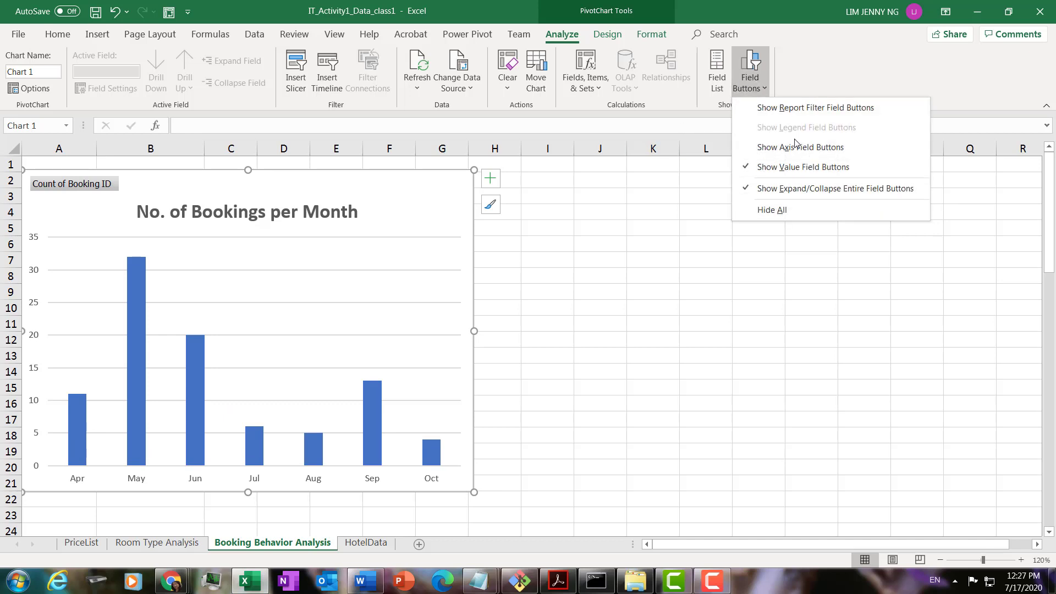
pyautogui.click(788, 171)
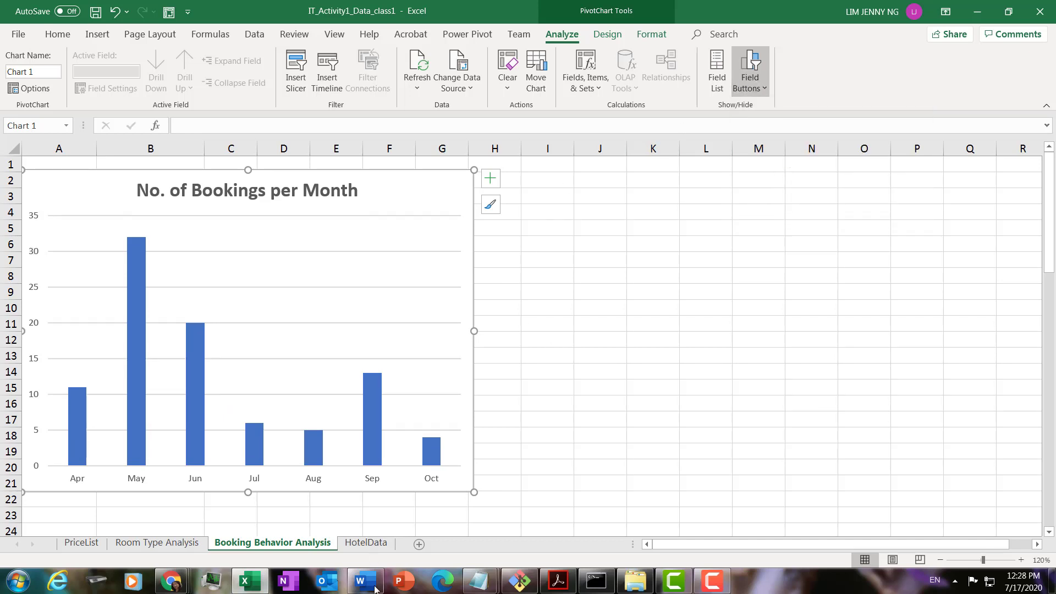
# Step: Compare the chart with the answers PDF in Acrobat, and insert a narrow blank column before column A on Excel's Booking Behavior Analysis sheet
pyautogui.click(558, 581)
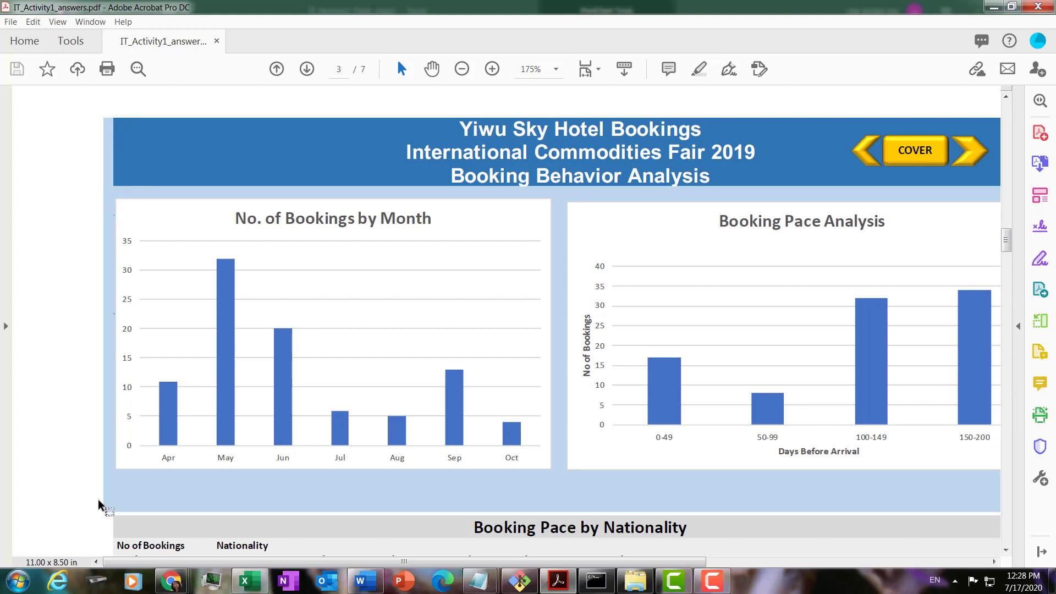
pyautogui.click(247, 580)
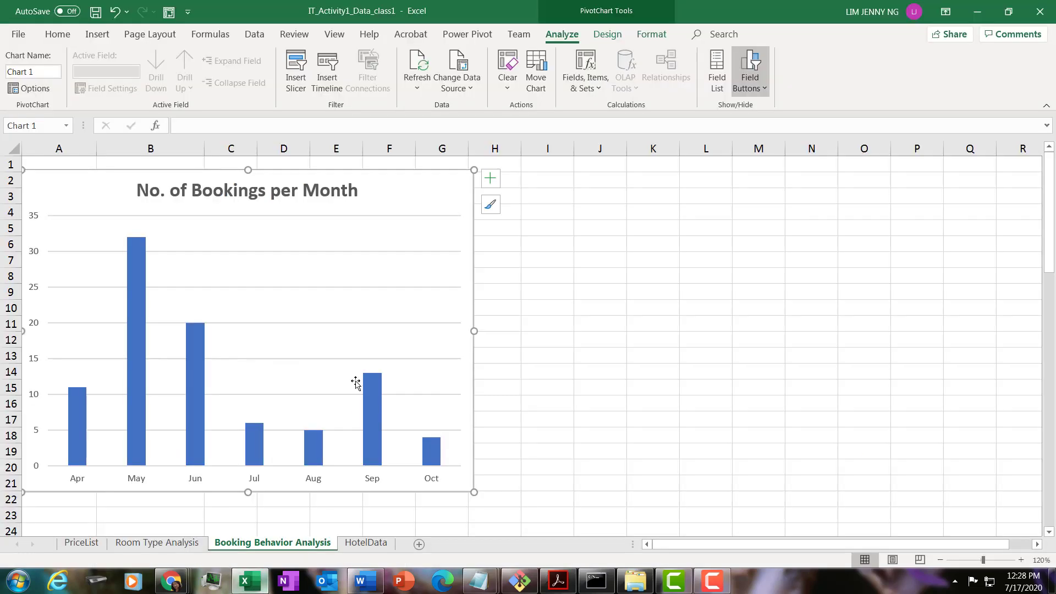
pyautogui.click(57, 146)
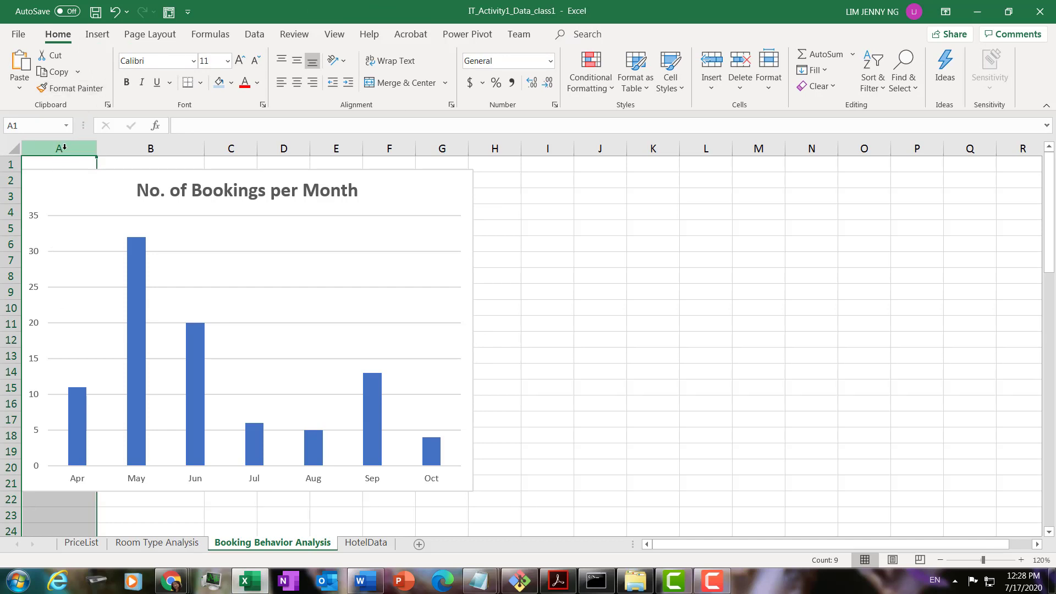
pyautogui.rightClick(65, 148)
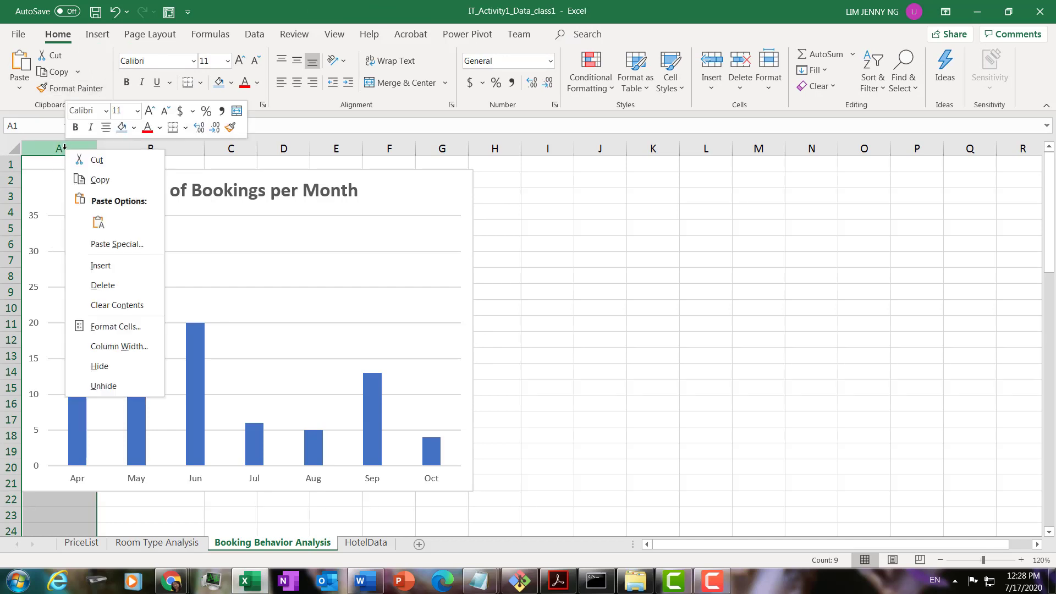
pyautogui.click(105, 267)
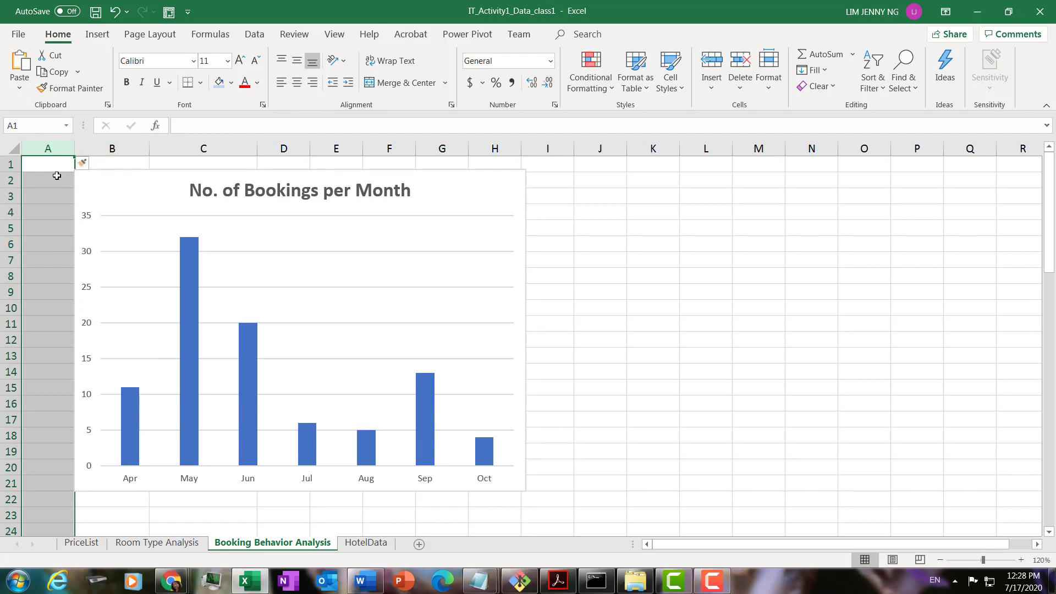
pyautogui.moveTo(74, 148); pyautogui.dragTo(44, 148)
pyautogui.click(584, 303)
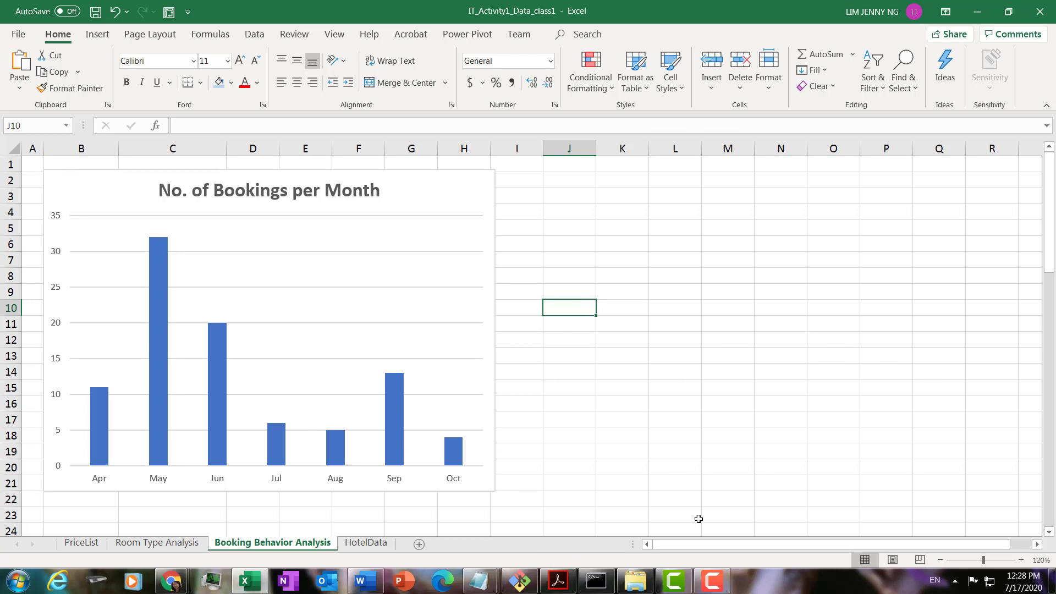
# Step: Switch to the answers PDF in Acrobat and examine the Booking Pace Analysis chart and its days-before-arrival groups
pyautogui.click(558, 580)
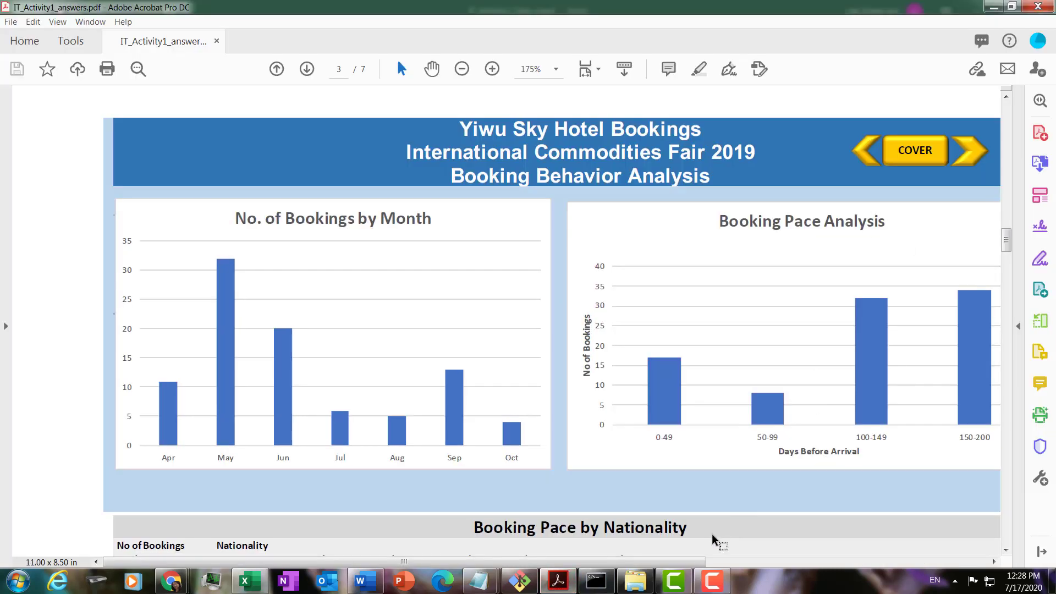
pyautogui.hscroll(5, 696, 286)
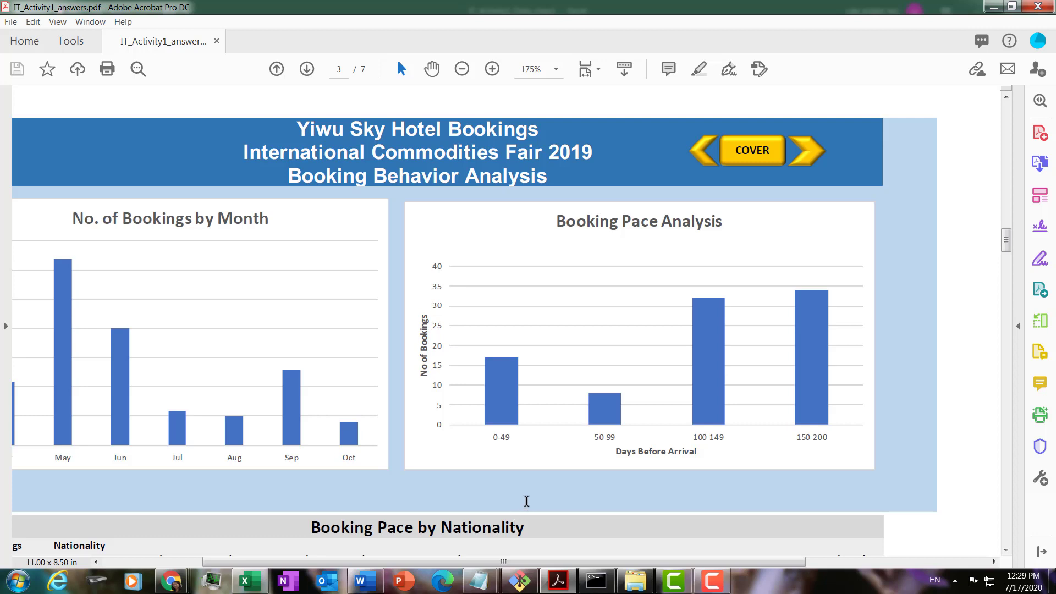
pyautogui.moveTo(594, 436); pyautogui.dragTo(617, 434)
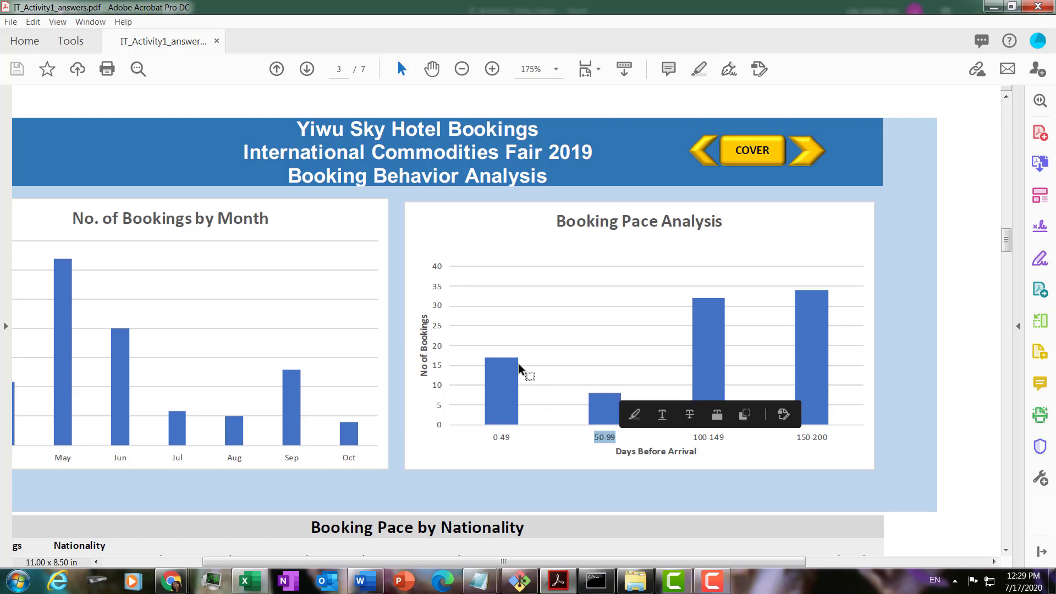
pyautogui.click(471, 302)
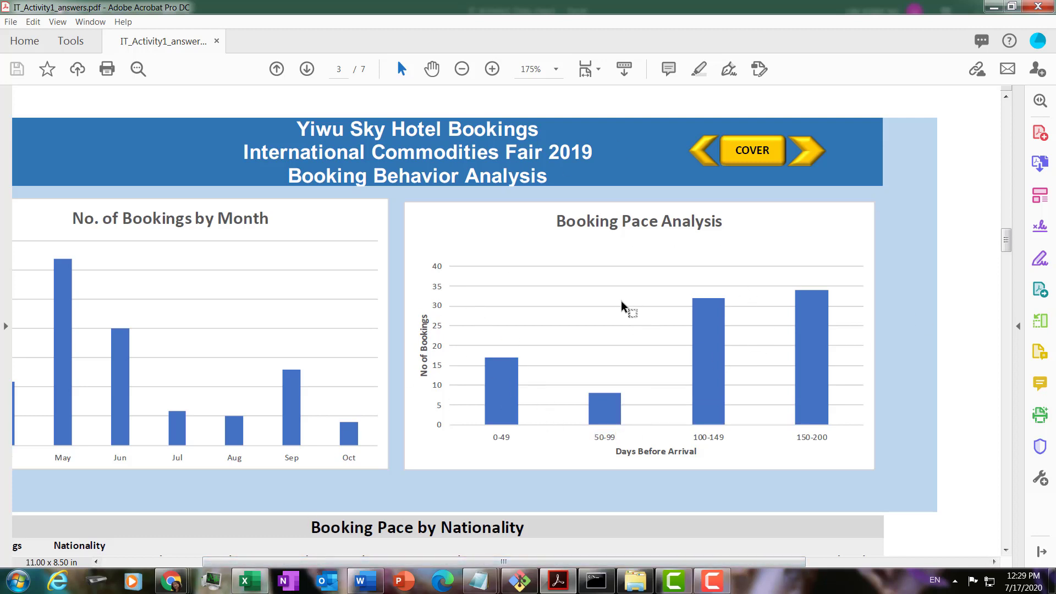
# Step: In Excel, create a PivotTable from Table2 on the HotelData sheet, placed at cell K2 of the existing Booking Behavior Analysis sheet
pyautogui.click(247, 581)
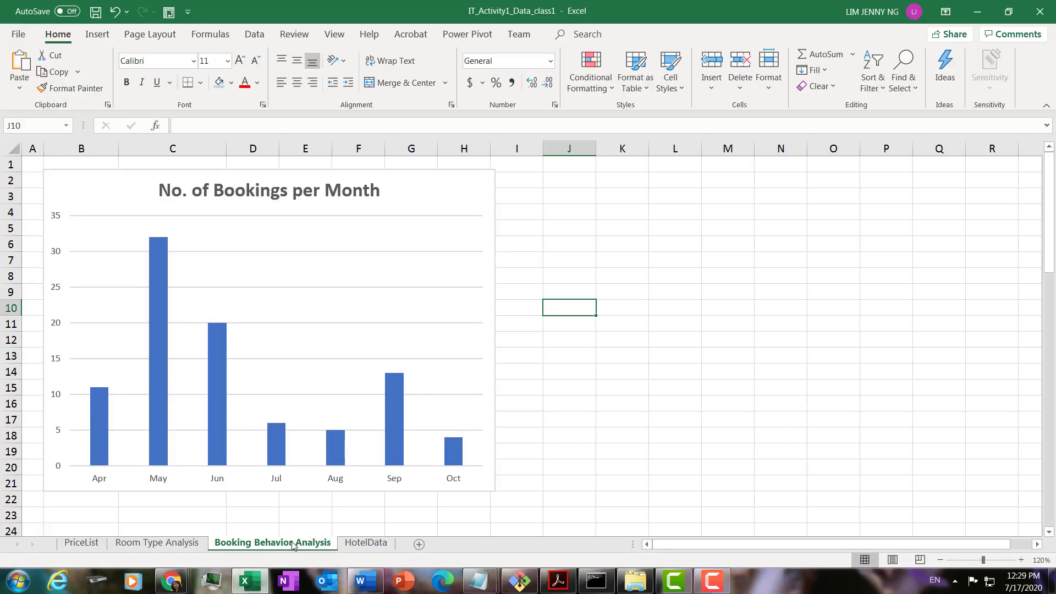
pyautogui.click(363, 543)
pyautogui.click(412, 254)
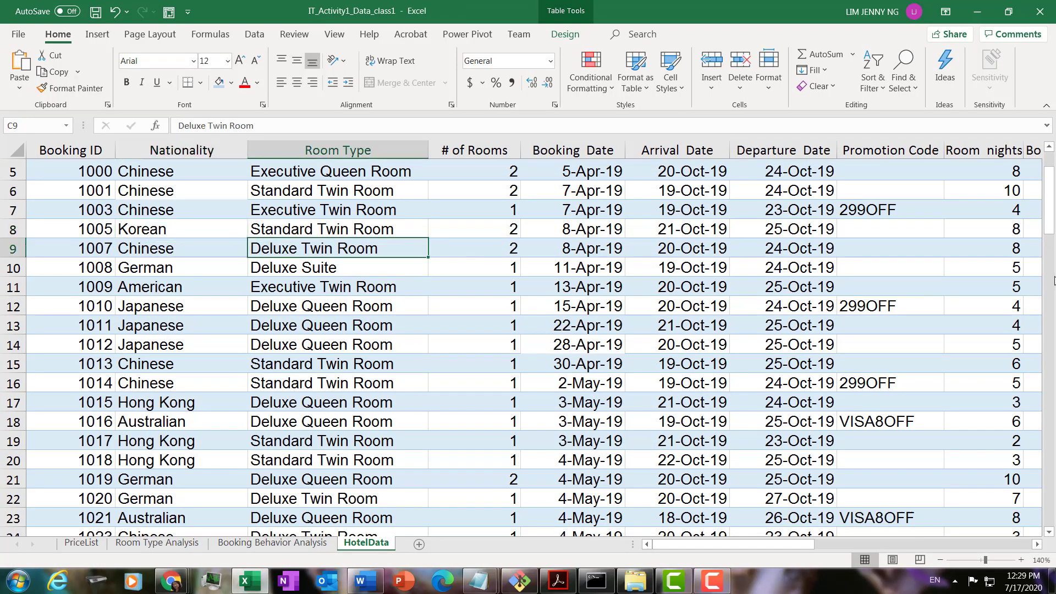
pyautogui.scroll(2, 536, 268)
pyautogui.click(529, 289)
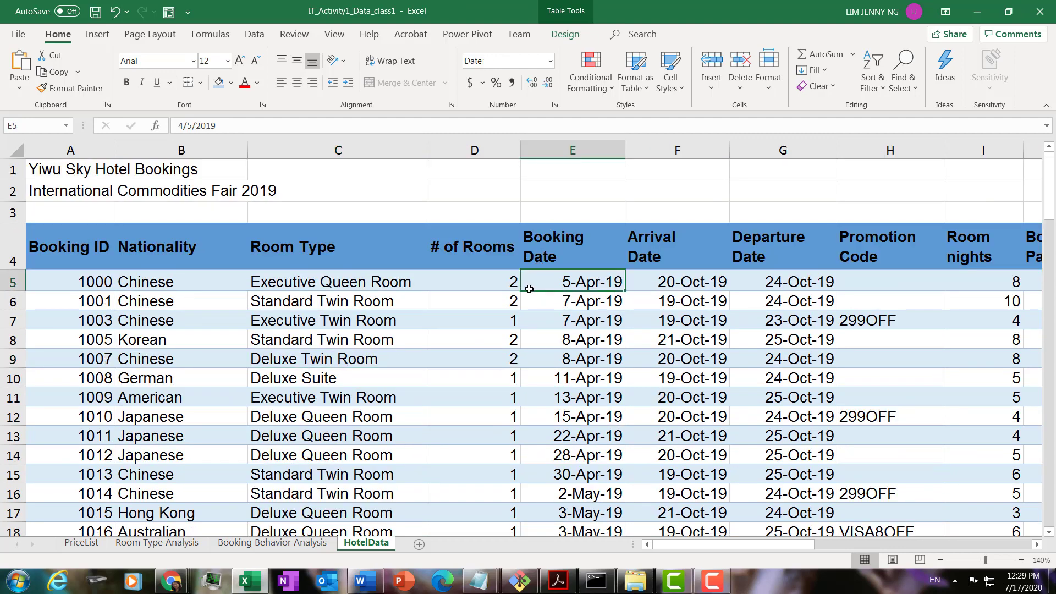
pyautogui.click(98, 34)
pyautogui.click(32, 75)
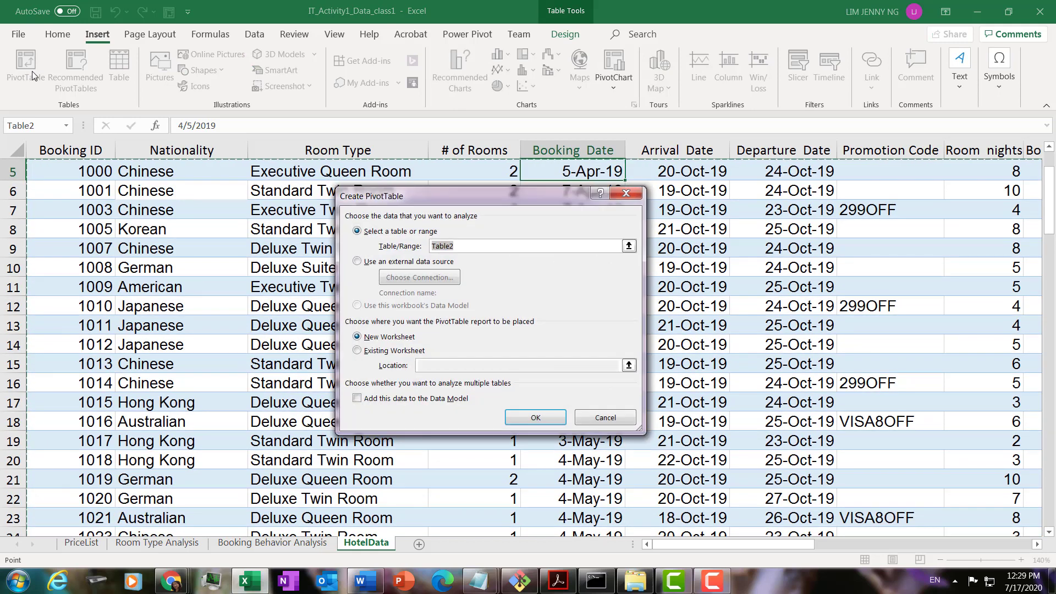
pyautogui.click(357, 352)
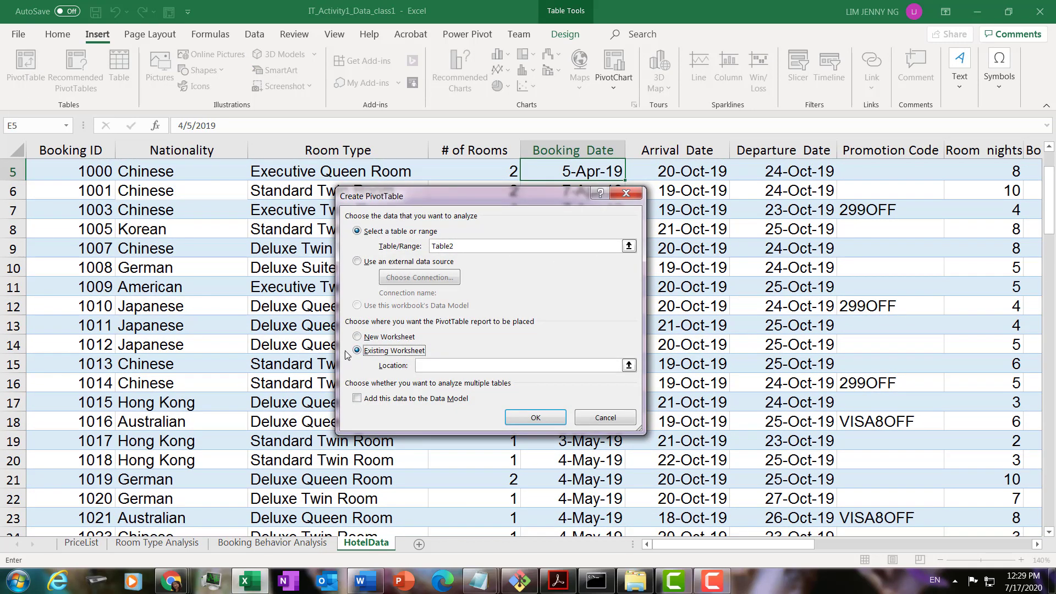
pyautogui.click(273, 543)
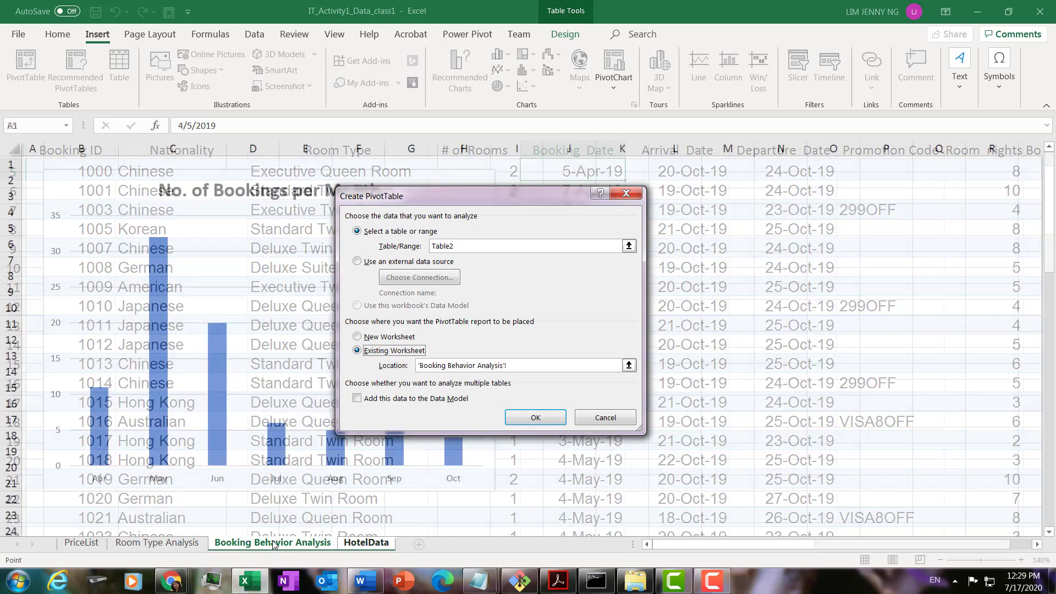
pyautogui.moveTo(482, 198); pyautogui.dragTo(463, 378)
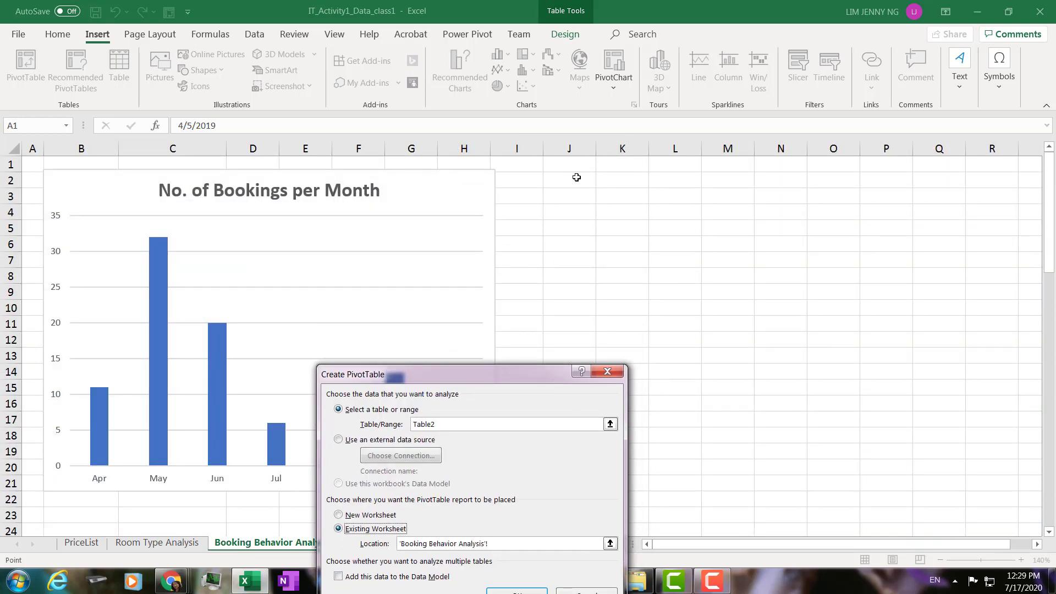
pyautogui.click(612, 177)
pyautogui.moveTo(497, 380); pyautogui.dragTo(511, 335)
pyautogui.moveTo(552, 149); pyautogui.dragTo(552, 136)
pyautogui.click(591, 362)
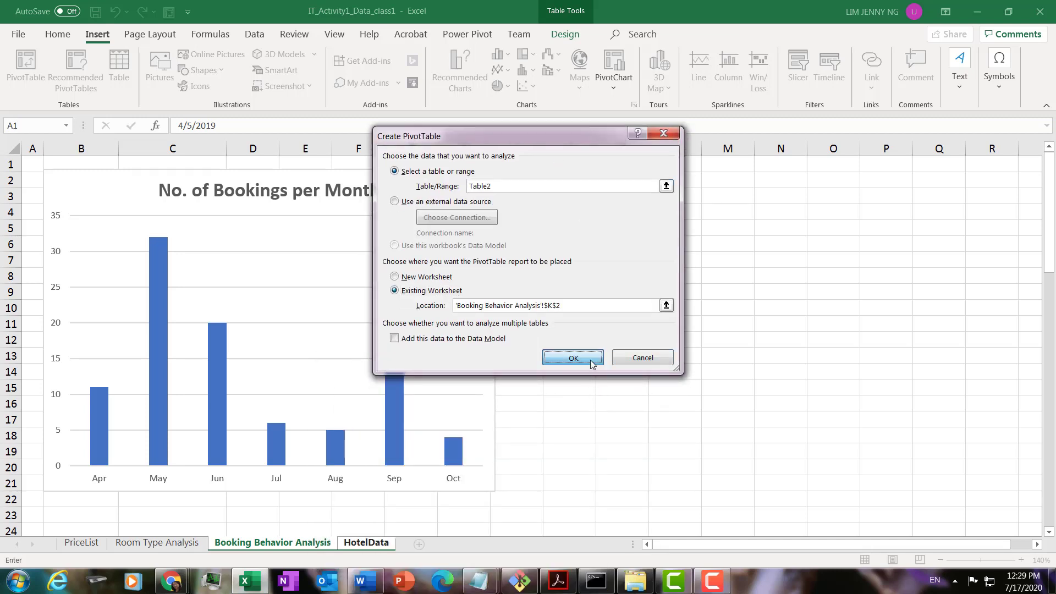
# Step: Add the Booking Pace field to the new PivotTable and place it in the Rows area
pyautogui.doubleClick(717, 61)
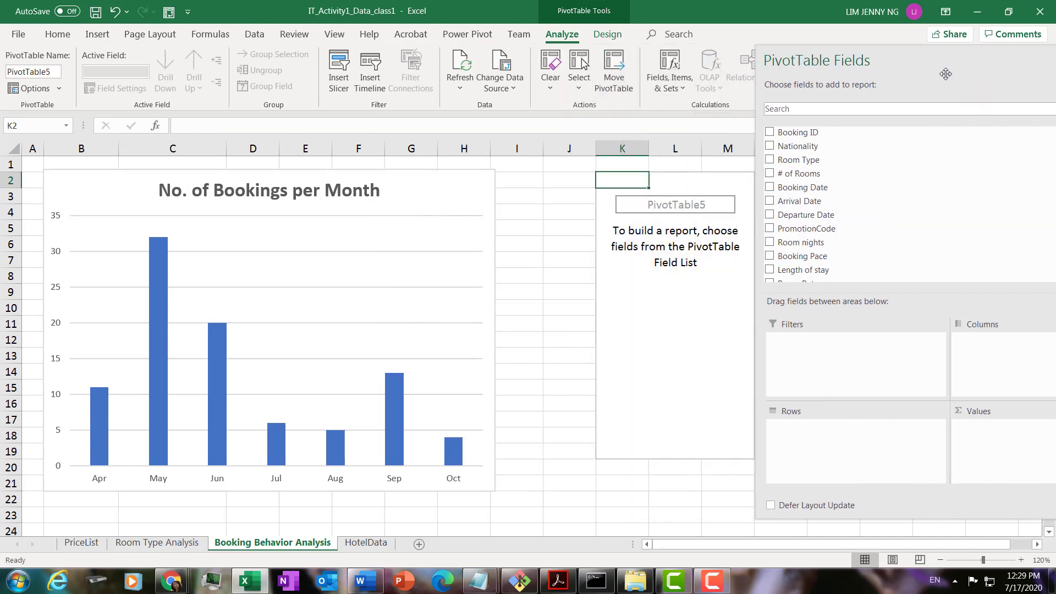
pyautogui.moveTo(803, 546); pyautogui.dragTo(925, 538)
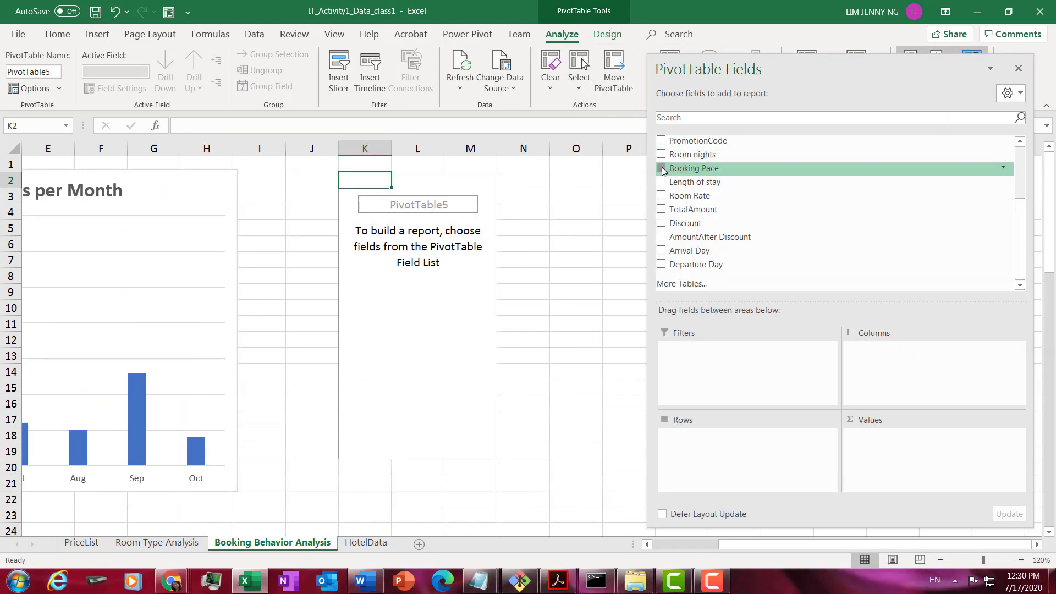
pyautogui.click(661, 167)
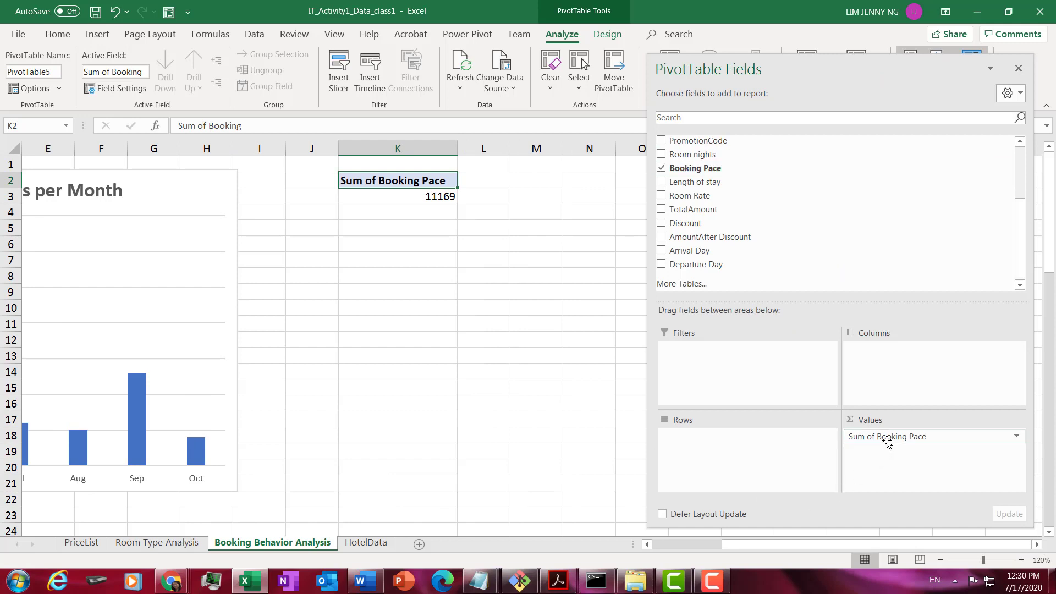
pyautogui.moveTo(894, 436); pyautogui.dragTo(745, 458)
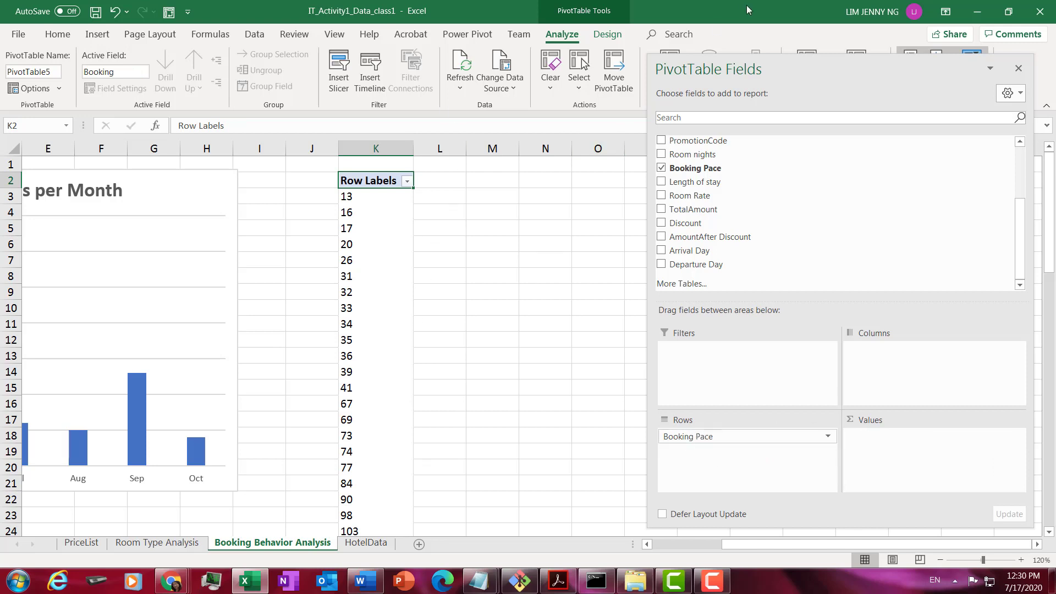
# Step: Group the Booking Pace row labels starting at 0, ending at 200, by intervals of 50
pyautogui.moveTo(775, 74); pyautogui.dragTo(769, 396)
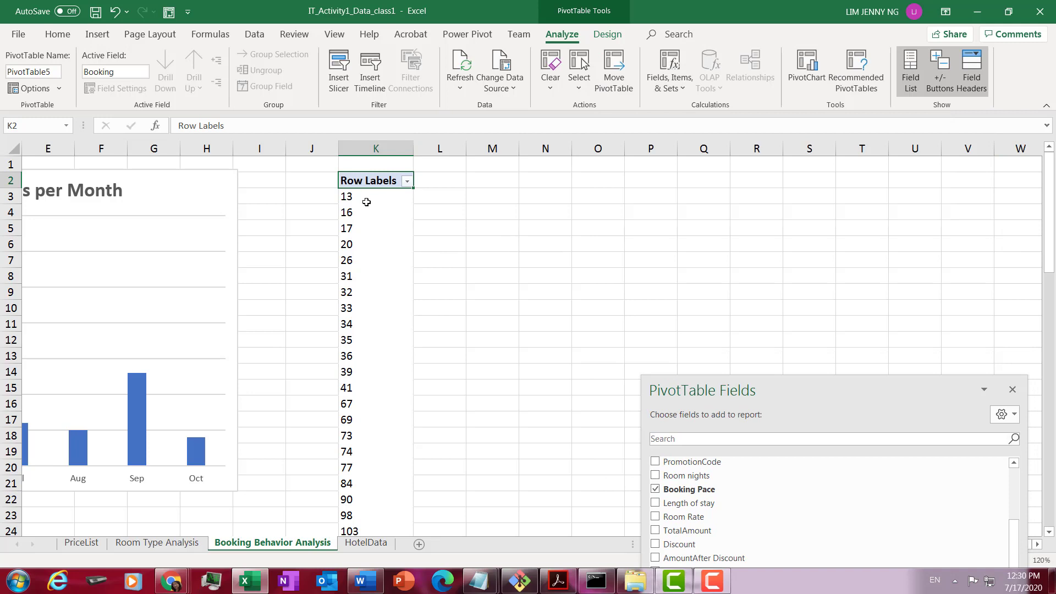
pyautogui.click(367, 202)
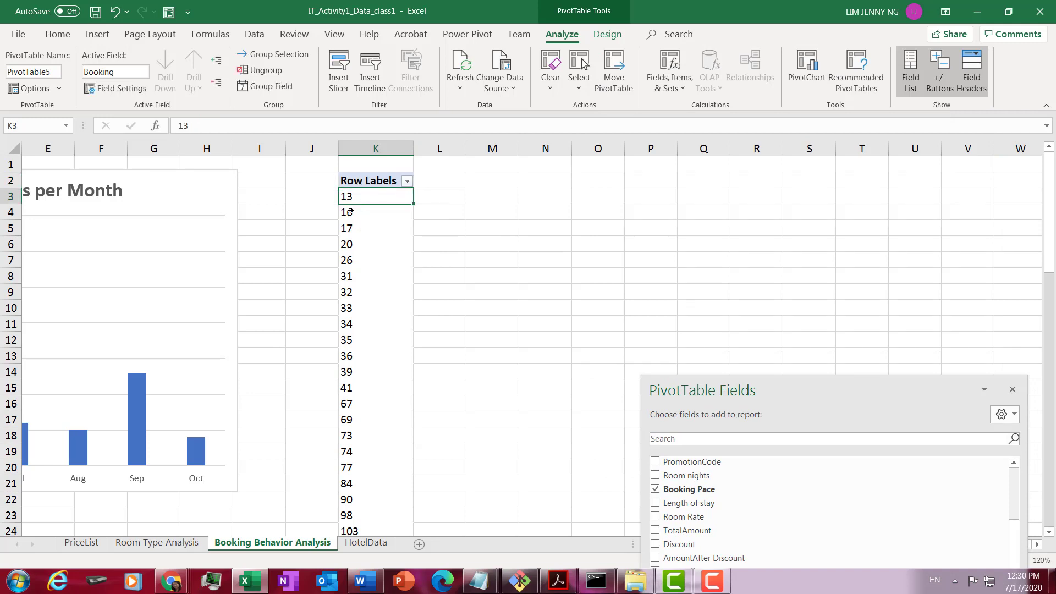
pyautogui.click(350, 212)
pyautogui.moveTo(792, 385); pyautogui.dragTo(729, 146)
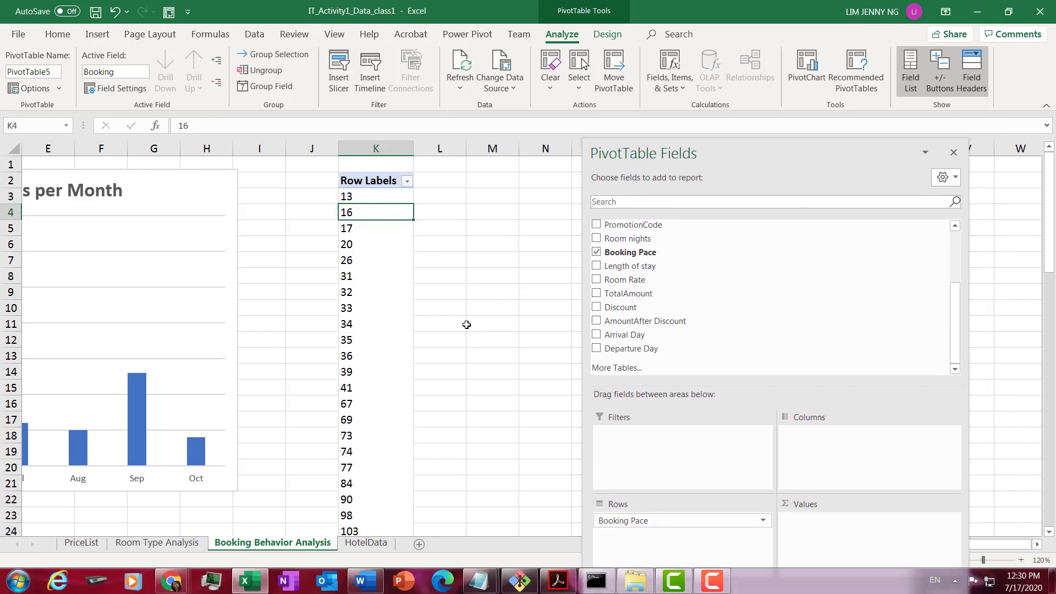
pyautogui.click(393, 231)
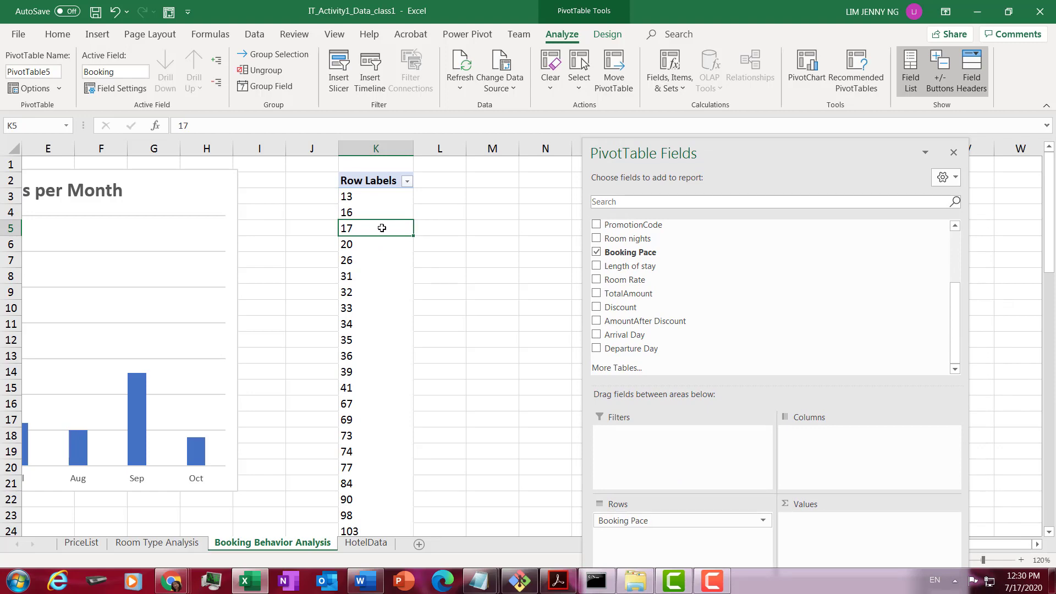
pyautogui.rightClick(383, 231)
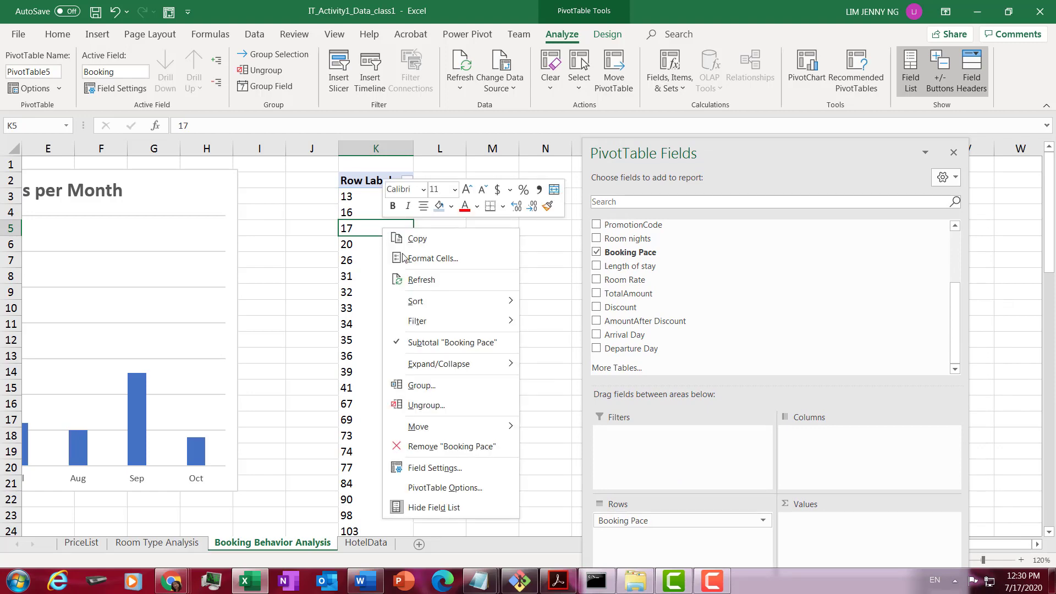
pyautogui.click(430, 393)
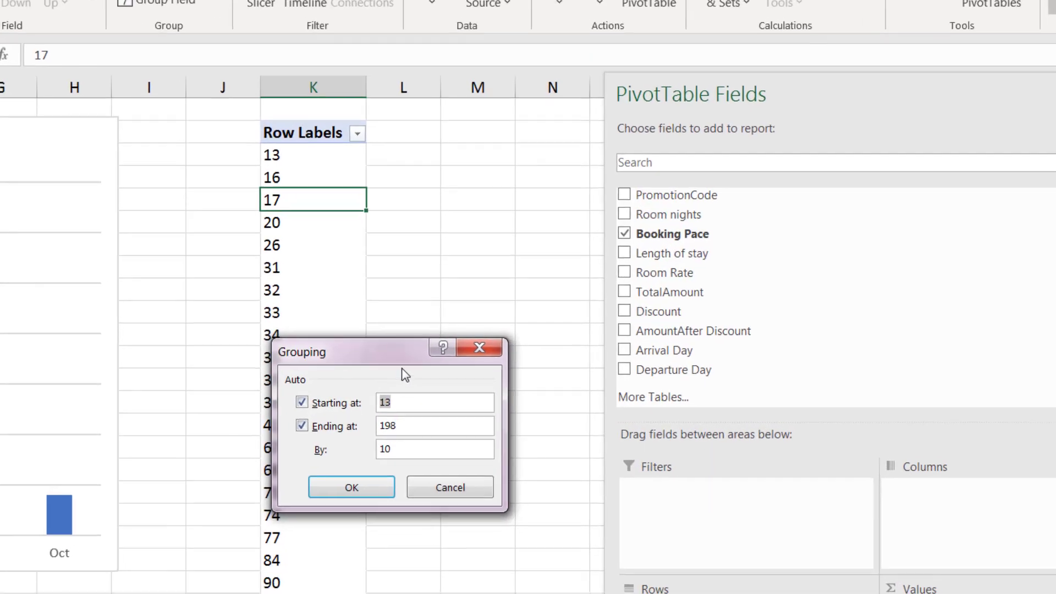
pyautogui.moveTo(439, 336); pyautogui.dragTo(571, 258)
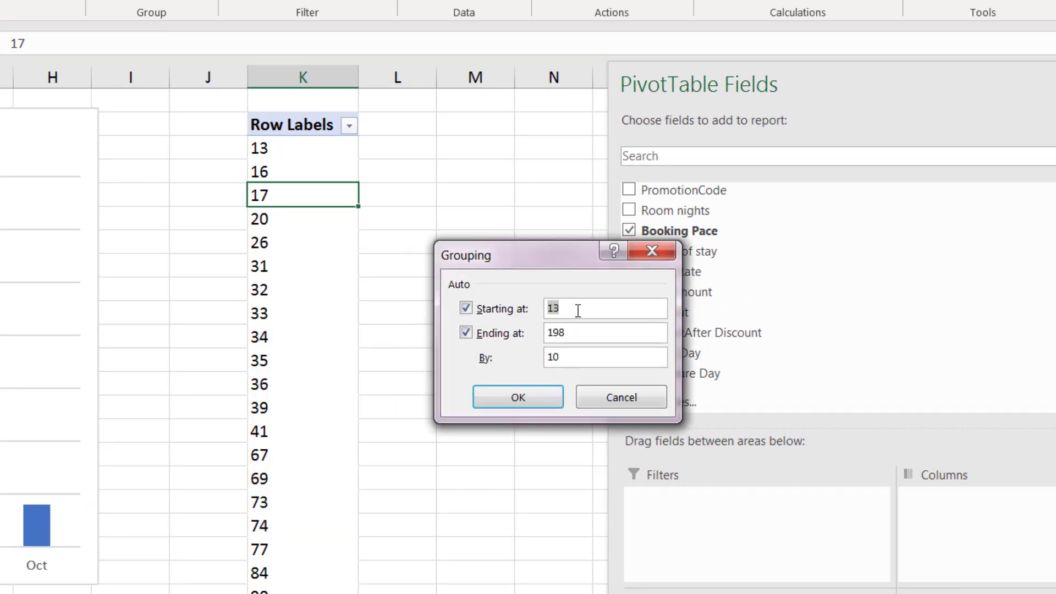
pyautogui.click(578, 310)
pyautogui.click(593, 337)
pyautogui.doubleClick(572, 308)
pyautogui.write('0')
pyautogui.doubleClick(574, 333)
pyautogui.write('200')
pyautogui.moveTo(570, 360); pyautogui.dragTo(541, 362)
pyautogui.write('50')
pyautogui.press('Return')
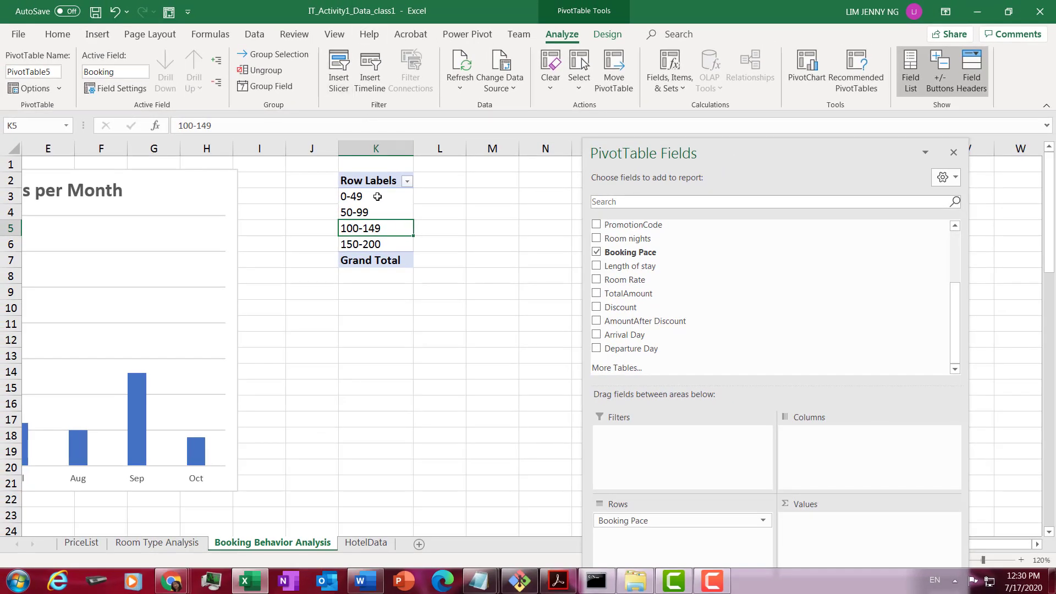
# Step: Add the Booking ID field to the grouped PivotTable's Values area and summarize it by Count
pyautogui.click(377, 197)
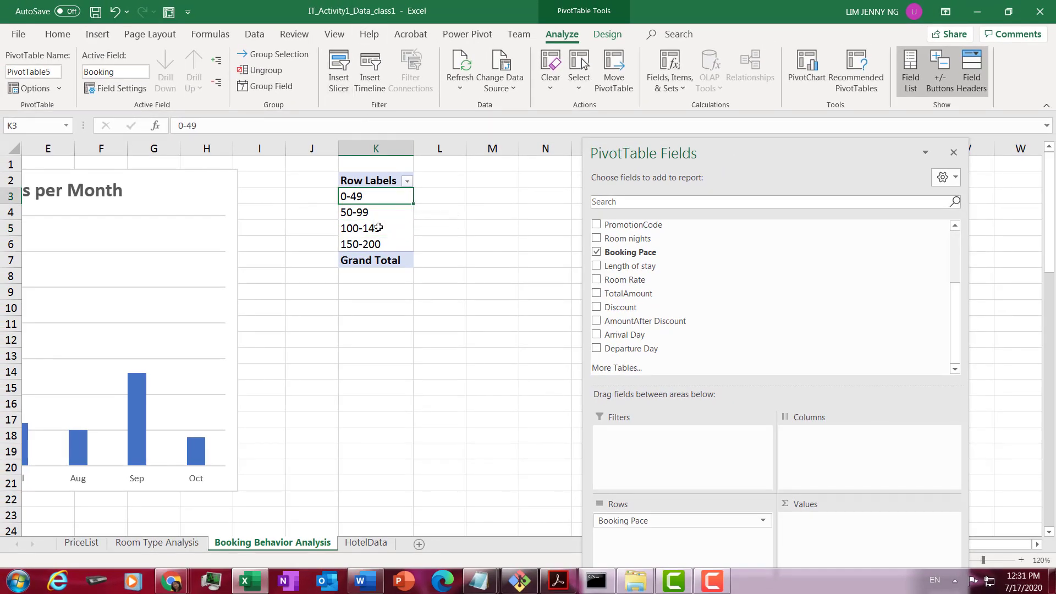
pyautogui.click(368, 215)
pyautogui.click(373, 231)
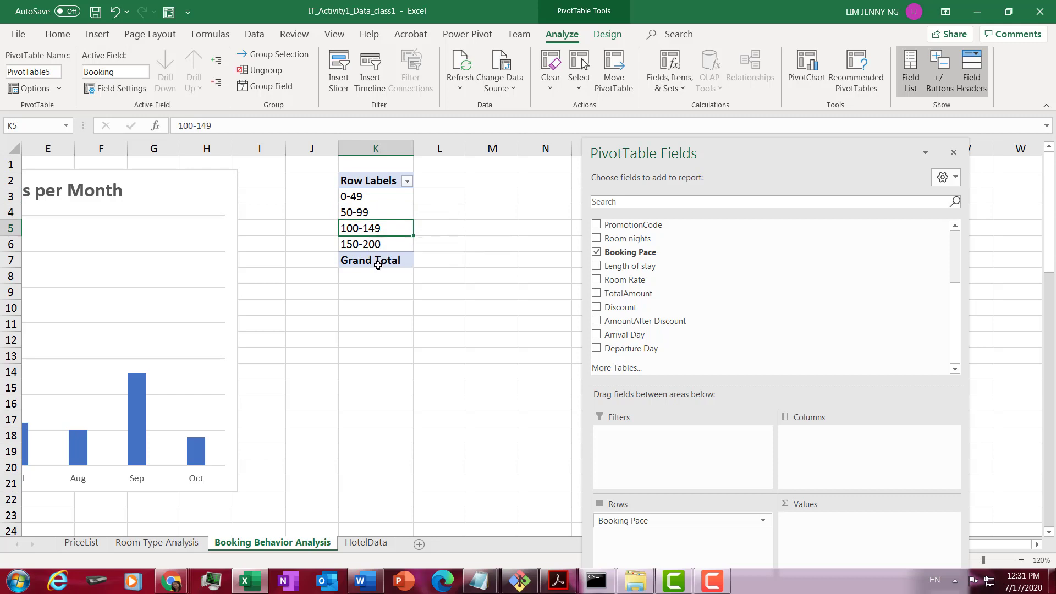
pyautogui.click(387, 245)
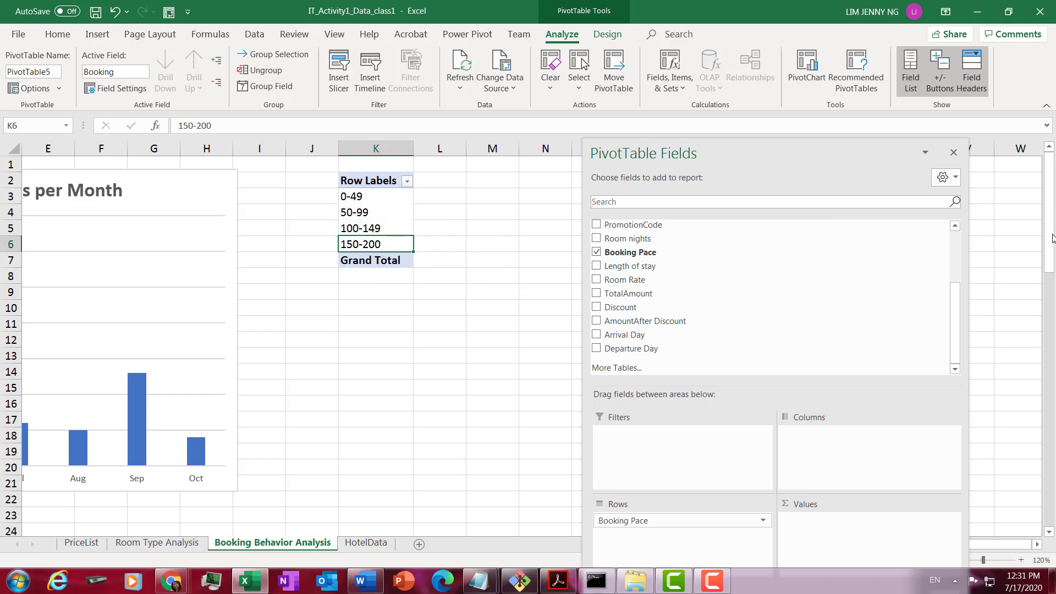
pyautogui.moveTo(732, 155); pyautogui.dragTo(1036, 284)
pyautogui.moveTo(947, 278); pyautogui.dragTo(959, 196)
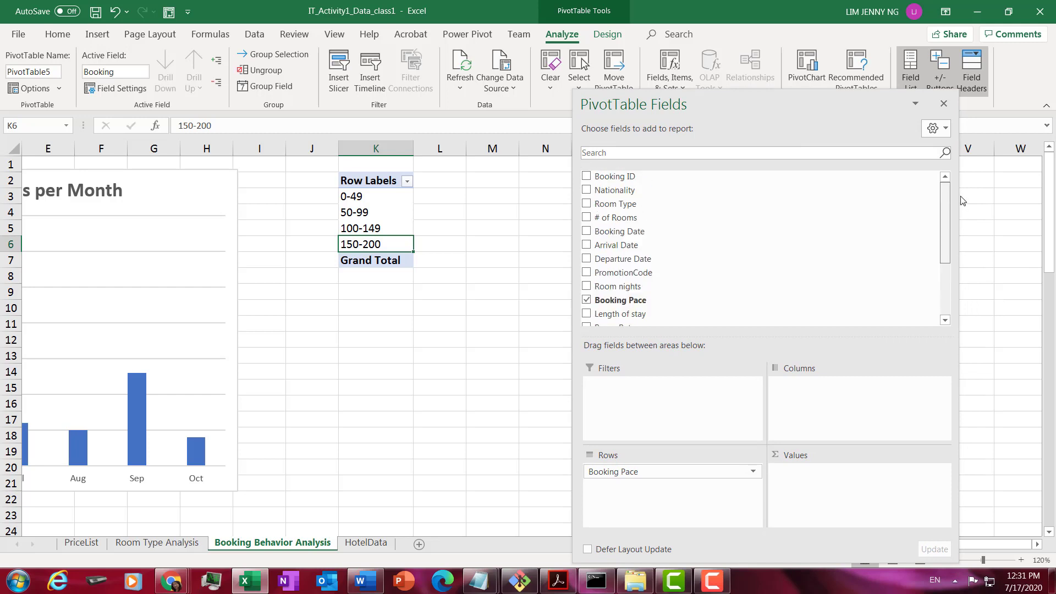
pyautogui.click(586, 176)
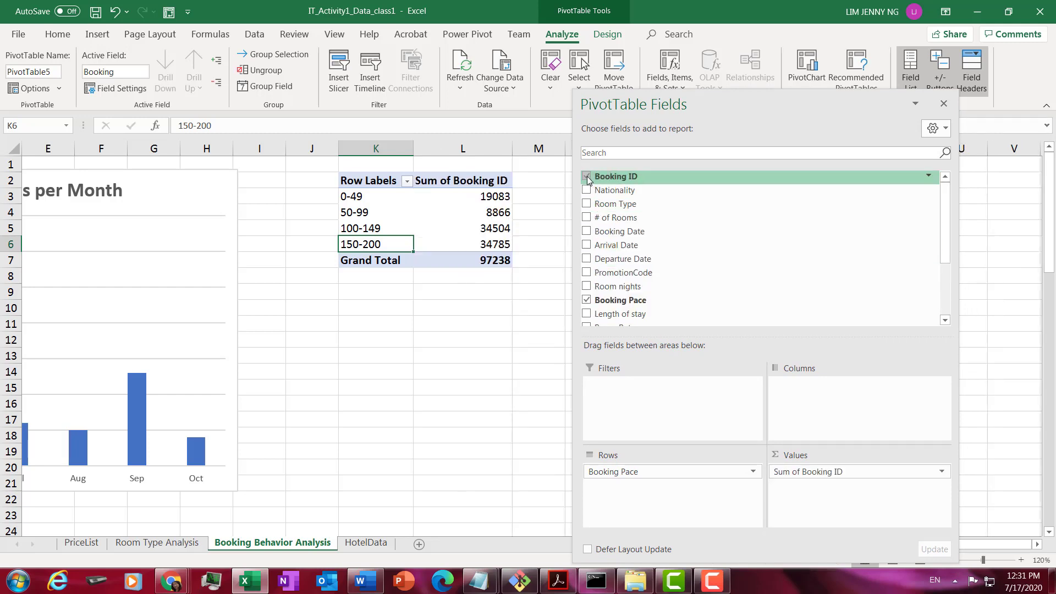
pyautogui.click(468, 207)
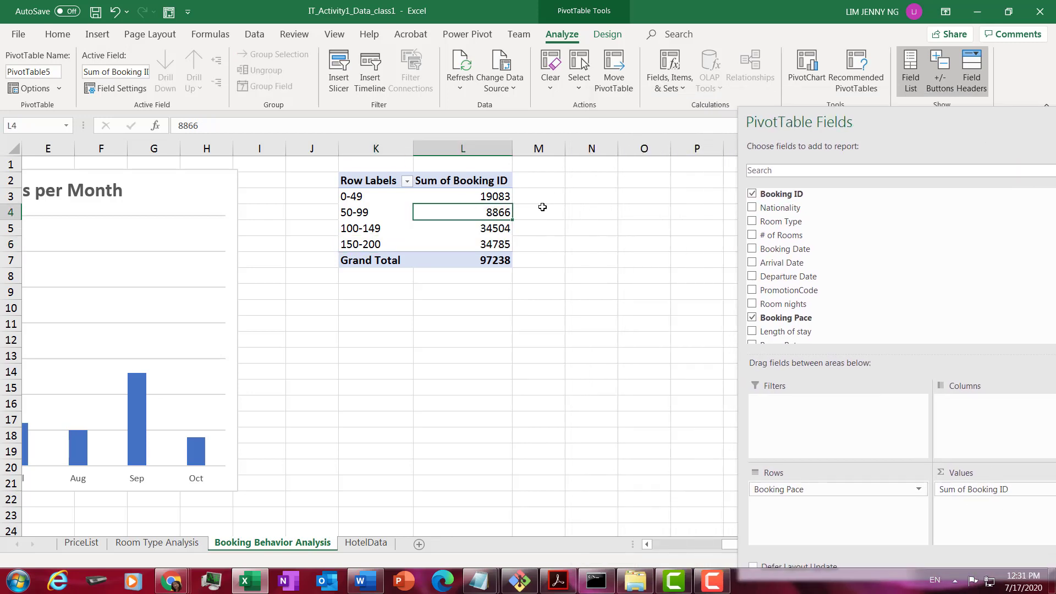
pyautogui.rightClick(486, 210)
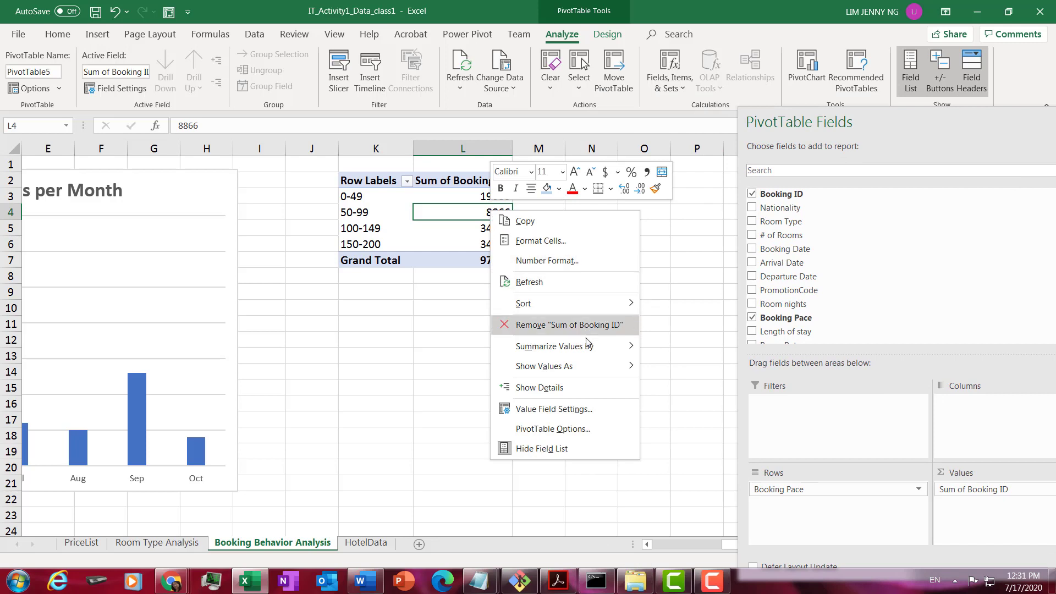
pyautogui.click(671, 367)
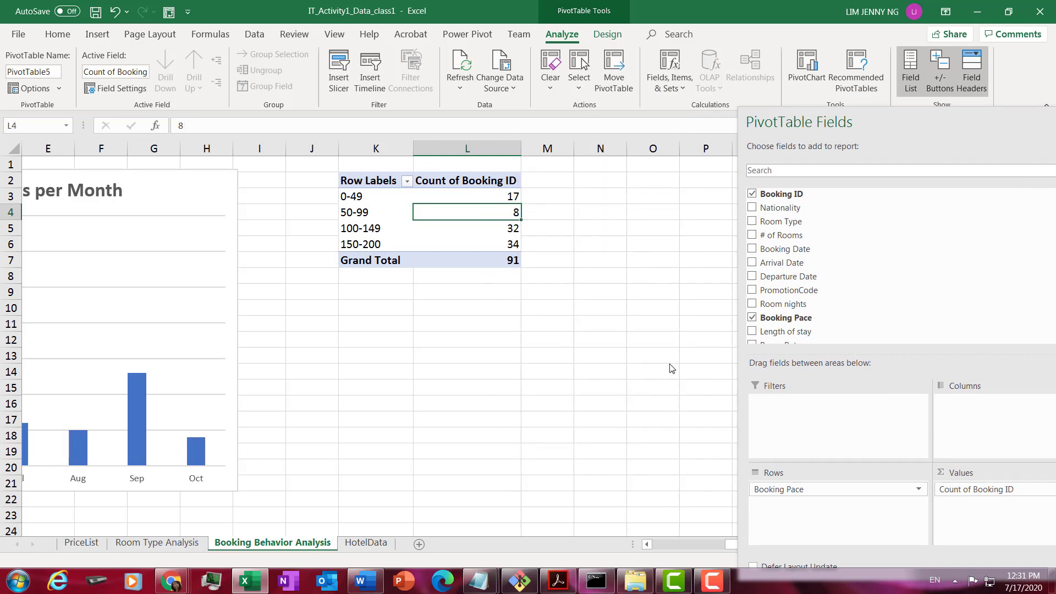
# Step: Review the booking counts for the pace groups and close the PivotTable Fields pane
pyautogui.click(477, 199)
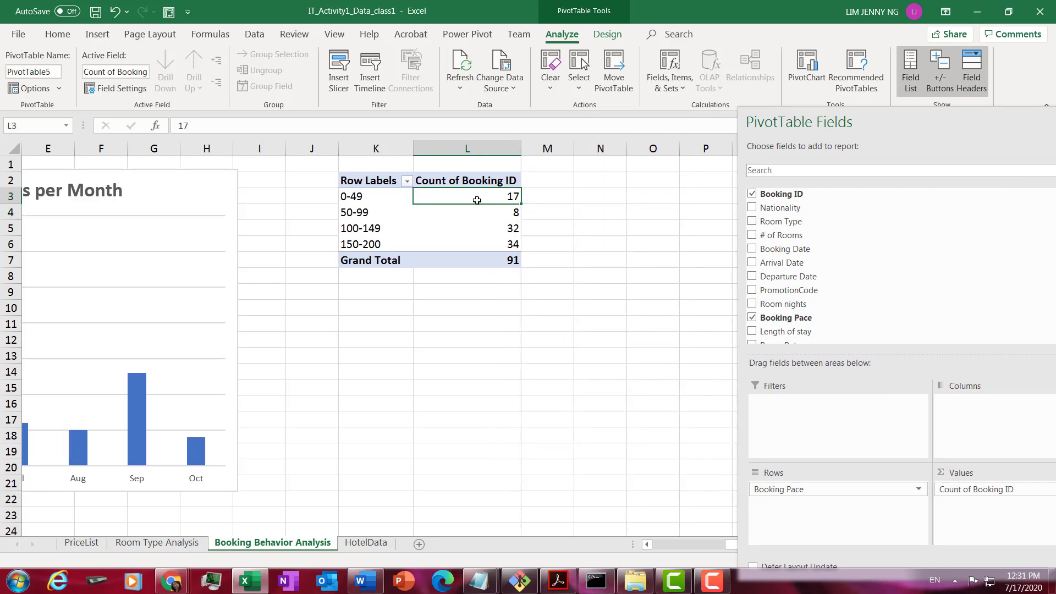
pyautogui.click(459, 242)
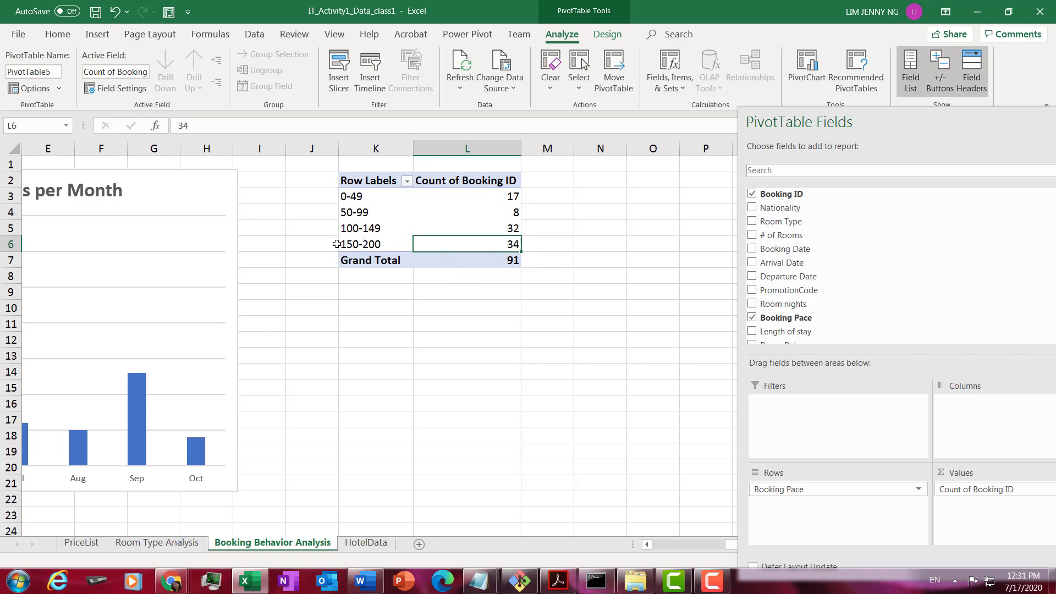
pyautogui.click(463, 227)
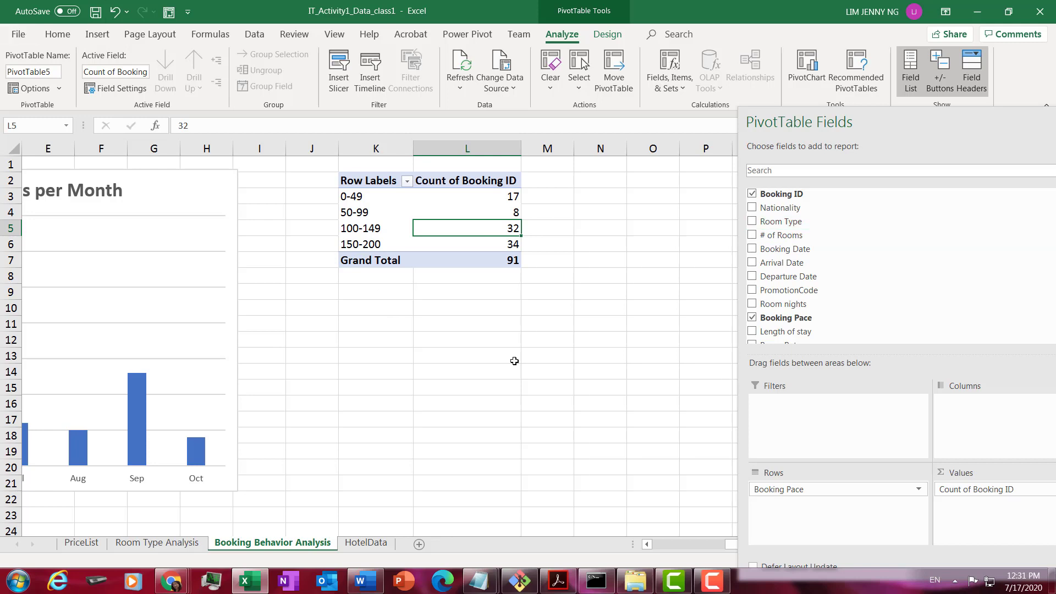
pyautogui.moveTo(759, 136); pyautogui.dragTo(701, 165)
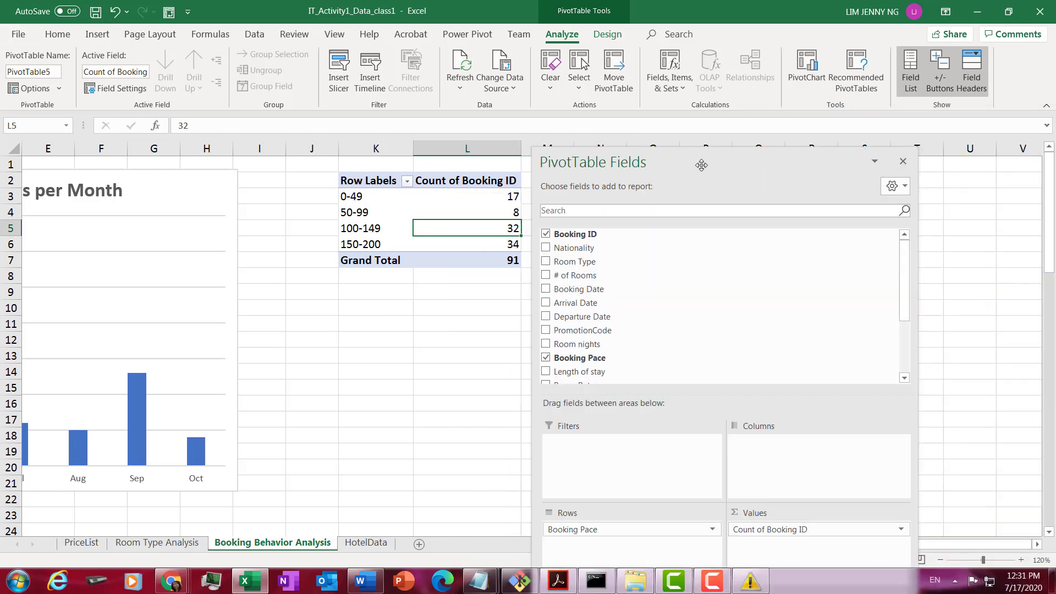
pyautogui.click(903, 161)
# Step: Insert a Clustered Column PivotChart from the Booking Pace PivotTable
pyautogui.click(478, 196)
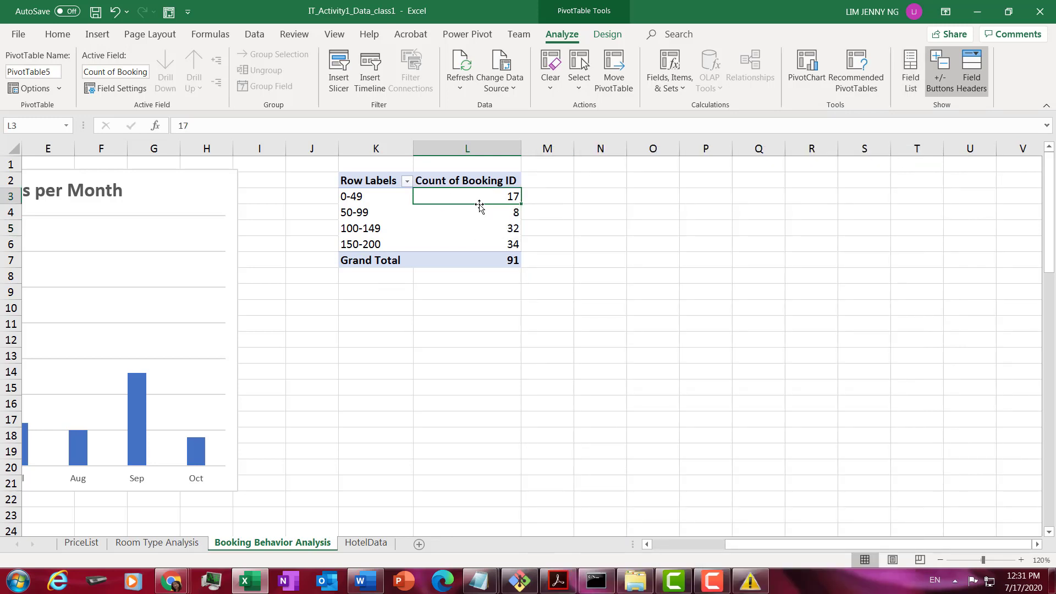
pyautogui.click(108, 33)
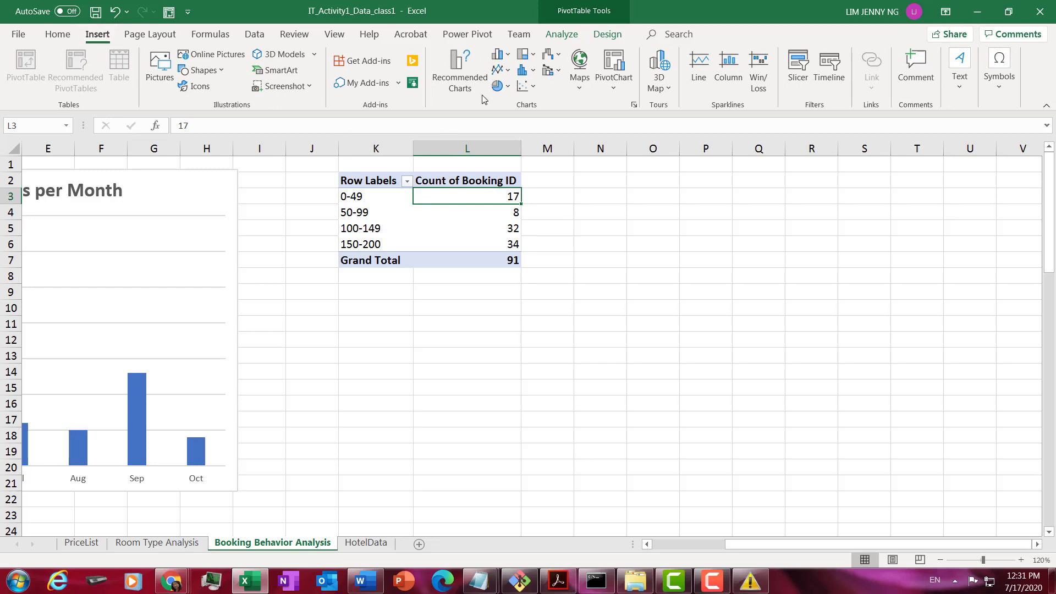
pyautogui.click(613, 81)
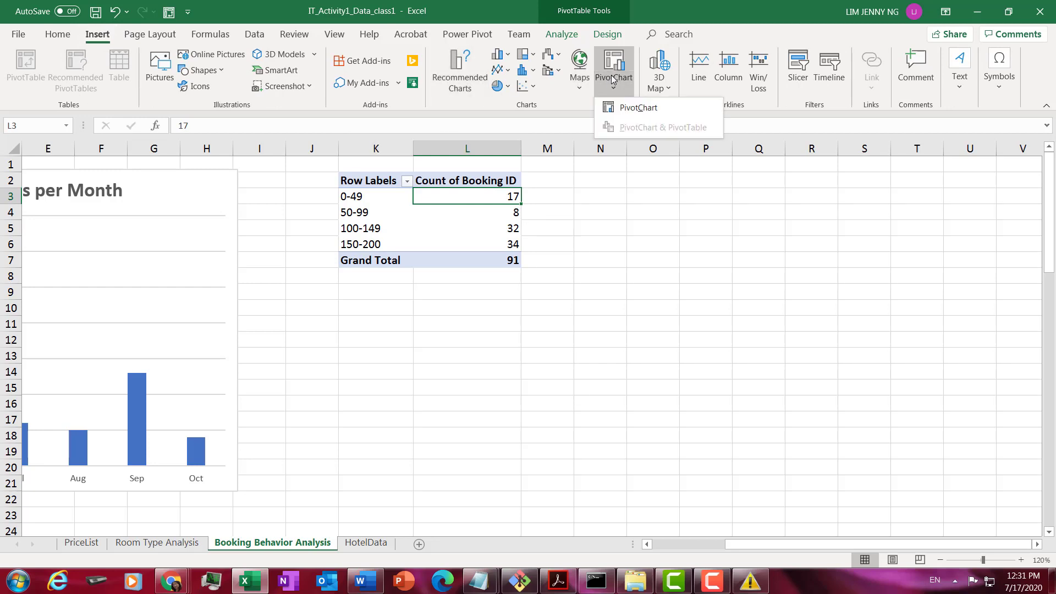
pyautogui.click(635, 109)
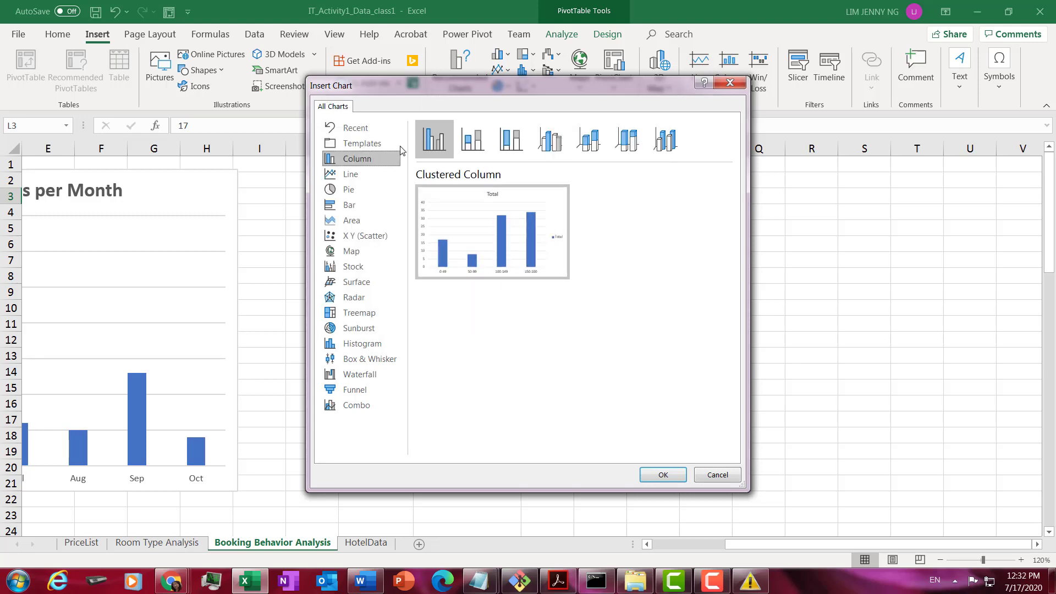
pyautogui.moveTo(470, 218)
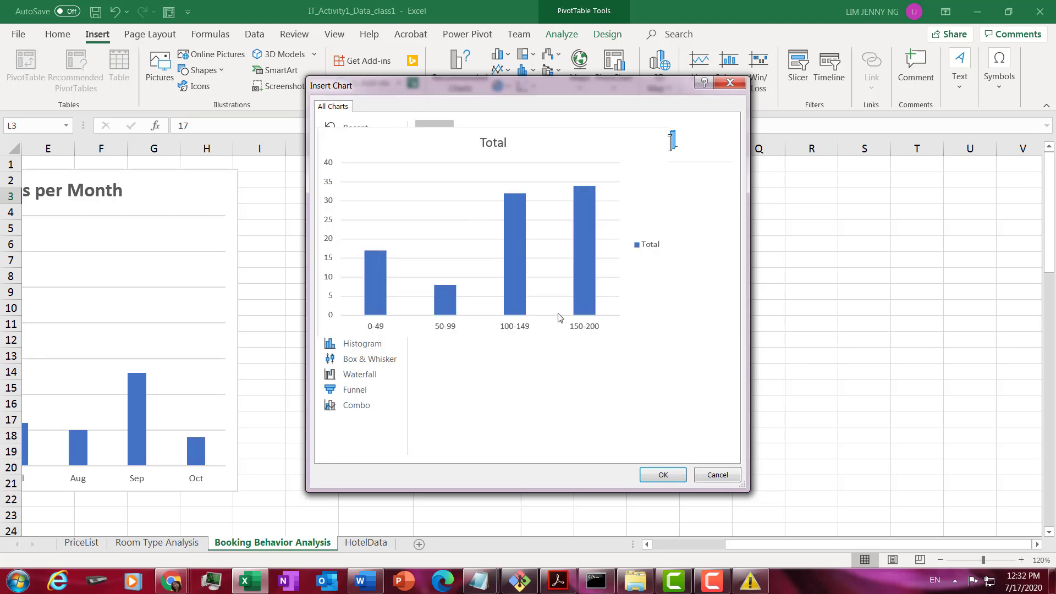
pyautogui.click(661, 474)
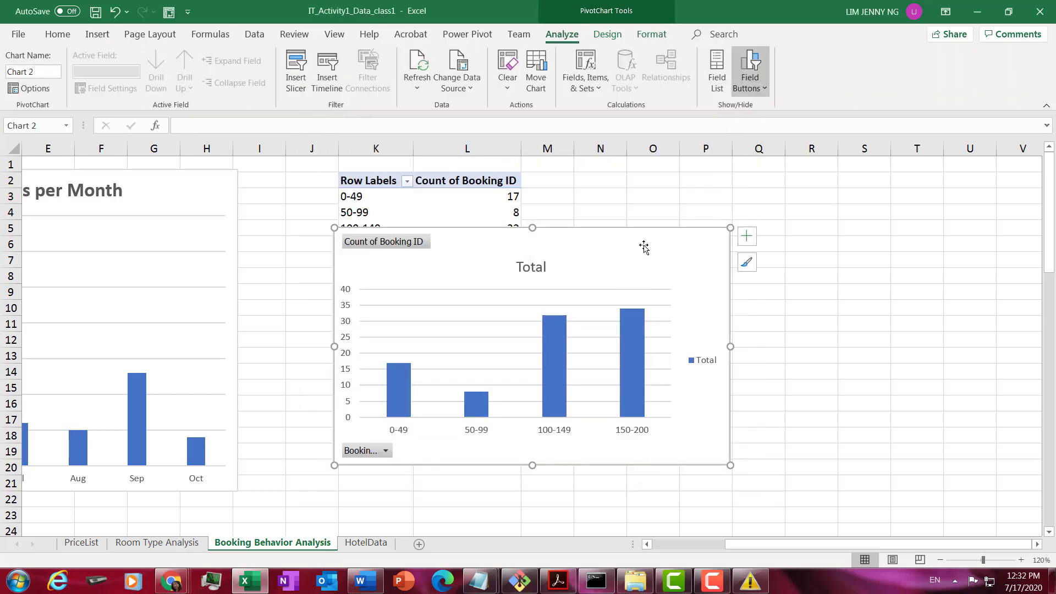
# Step: Fit the new chart beside the monthly bookings chart, enlarged down to row 21 and across to column P, and delete its legend
pyautogui.moveTo(643, 248)
pyautogui.mouseDown()
pyautogui.moveTo(575, 219)
pyautogui.moveTo(567, 190)
pyautogui.moveTo(553, 190)
pyautogui.mouseUp()
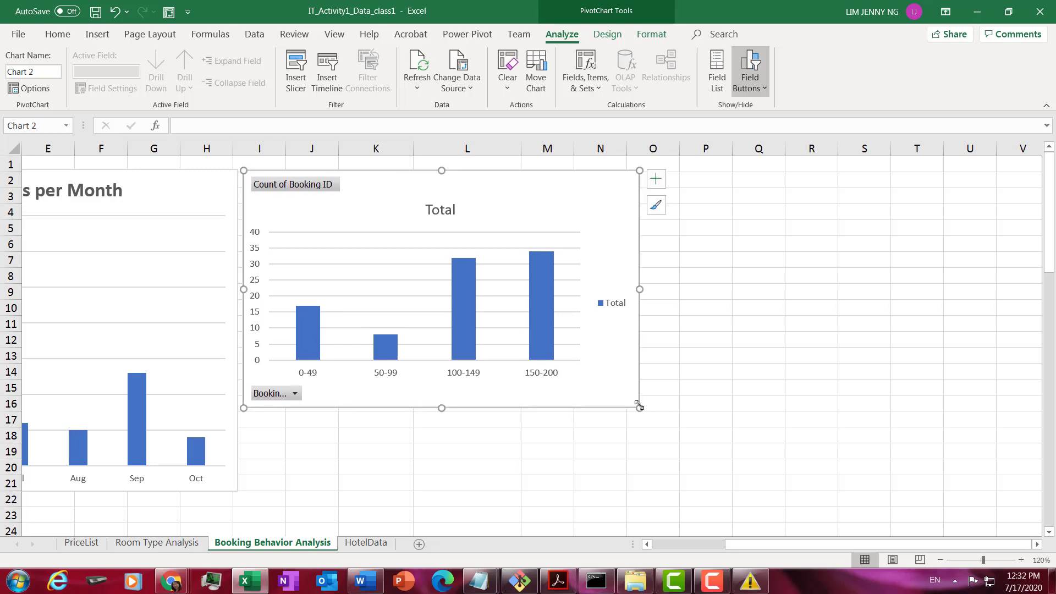
pyautogui.moveTo(639, 407); pyautogui.dragTo(738, 489)
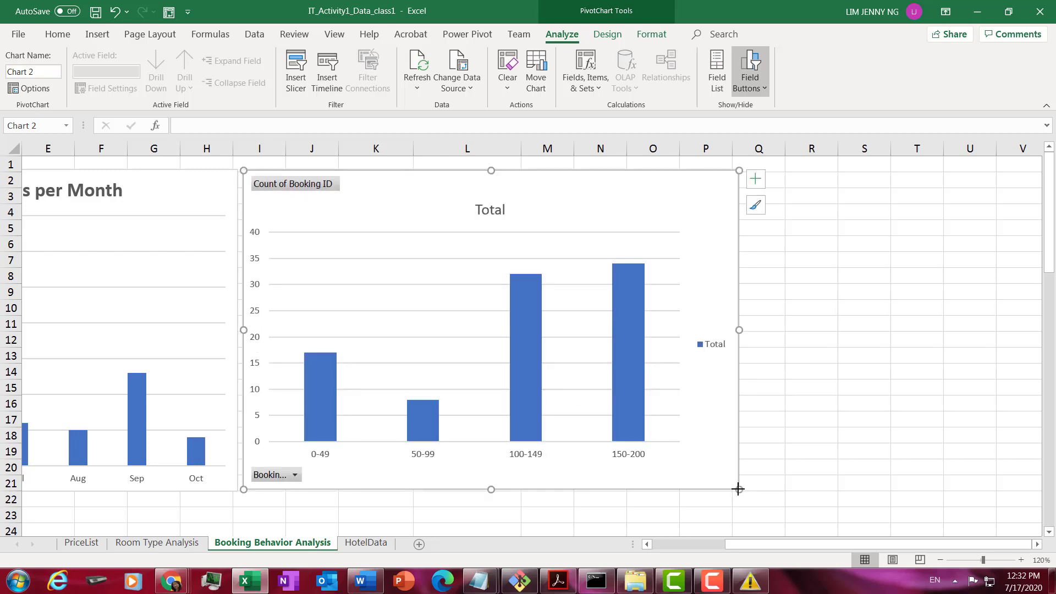
pyautogui.click(704, 346)
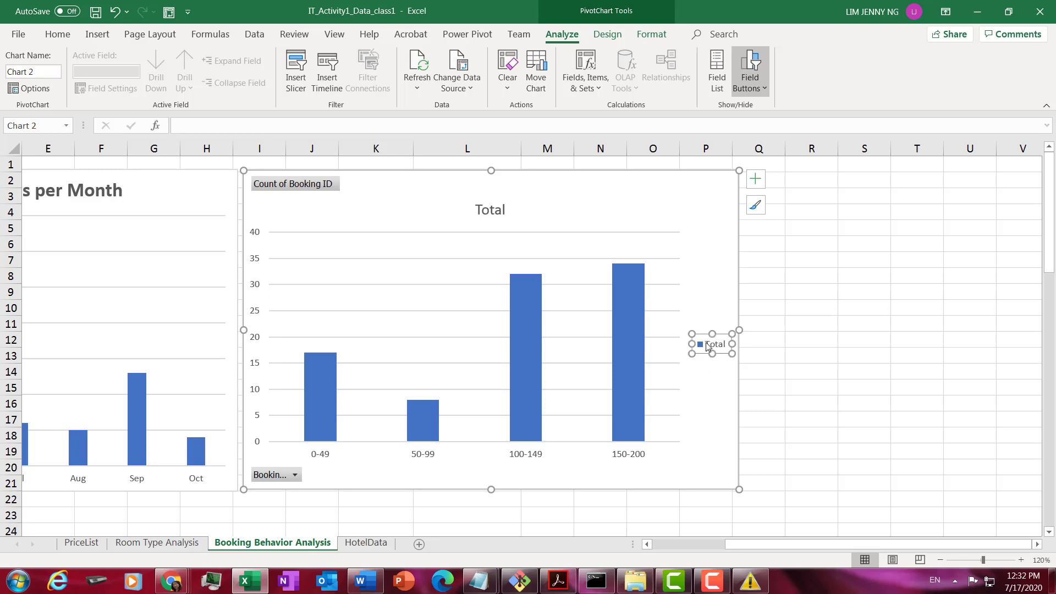
pyautogui.click(695, 311)
pyautogui.press('Delete')
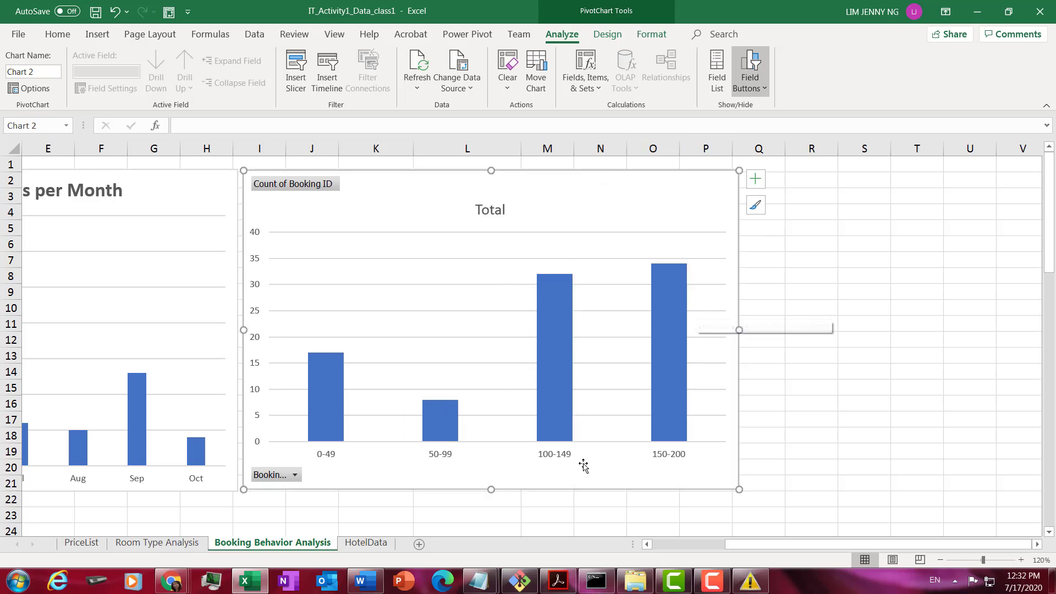
# Step: Change the new PivotChart's title to "Booking Pace Analysis"
pyautogui.click(476, 209)
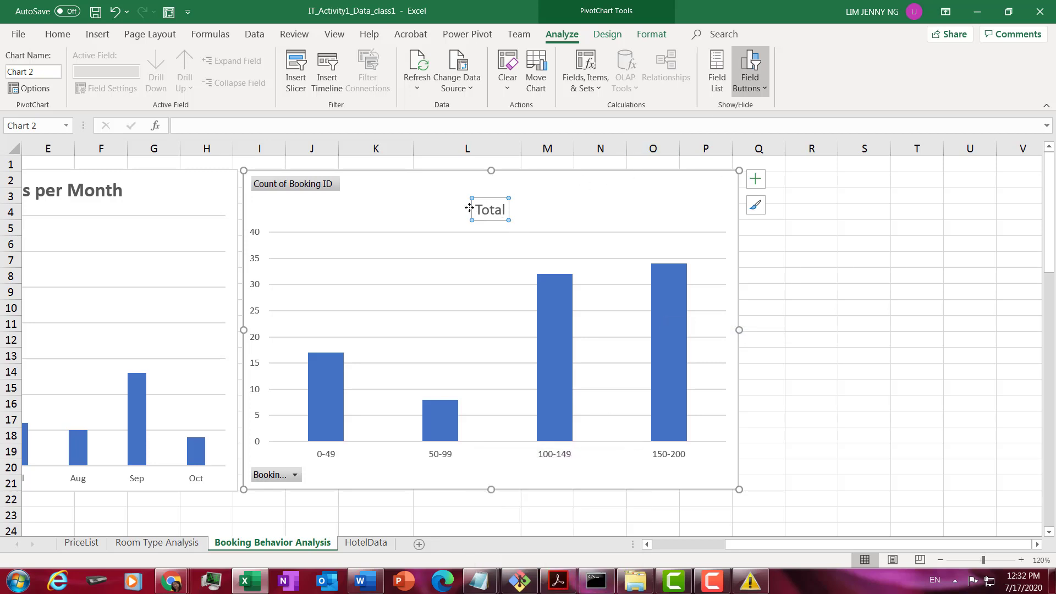
pyautogui.moveTo(476, 209); pyautogui.dragTo(509, 211)
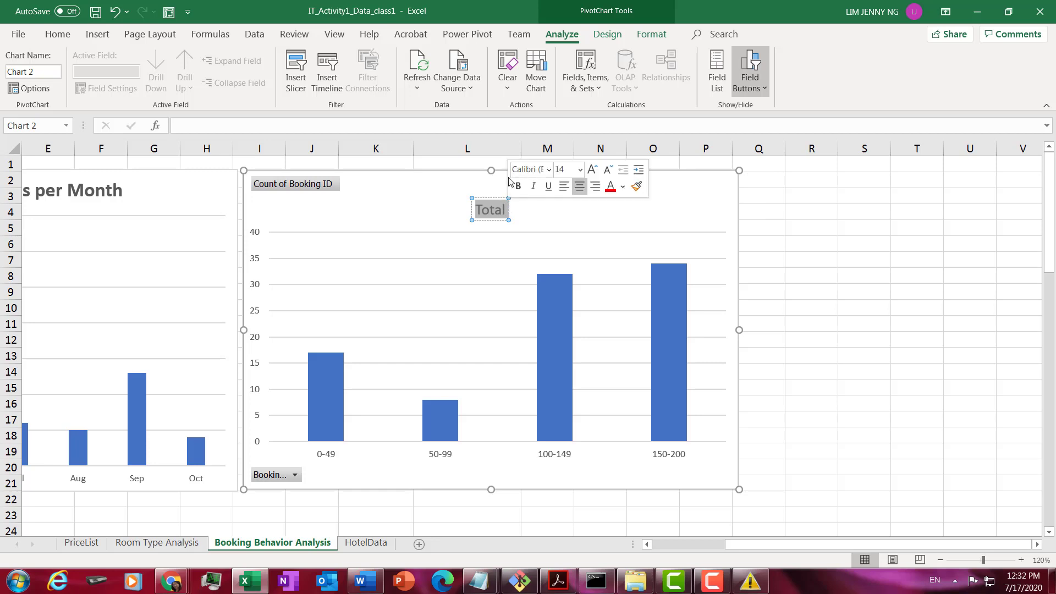
pyautogui.write('Booking Pa')
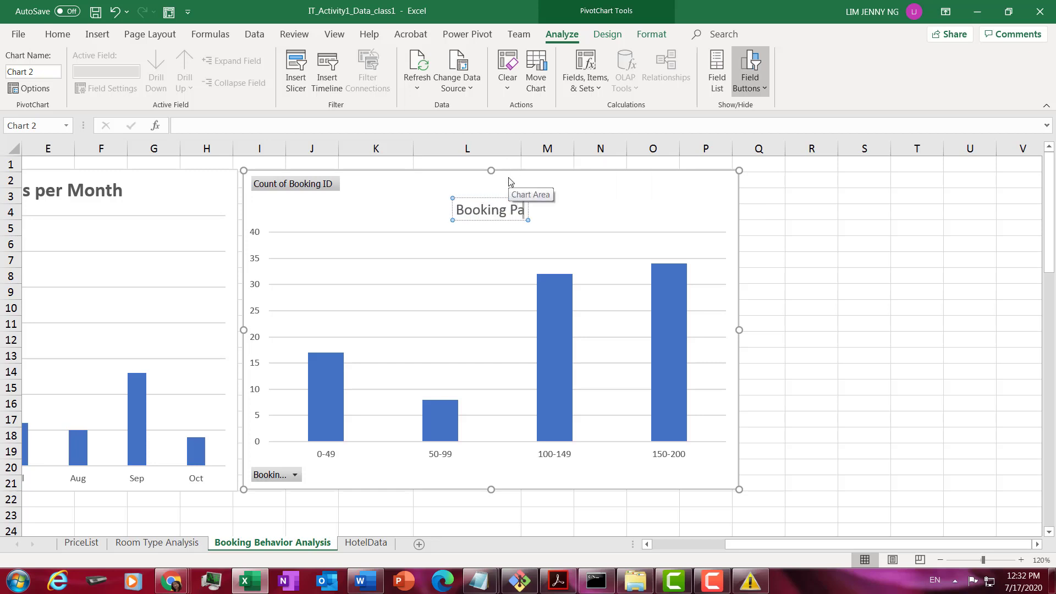
pyautogui.write('ce Analysis')
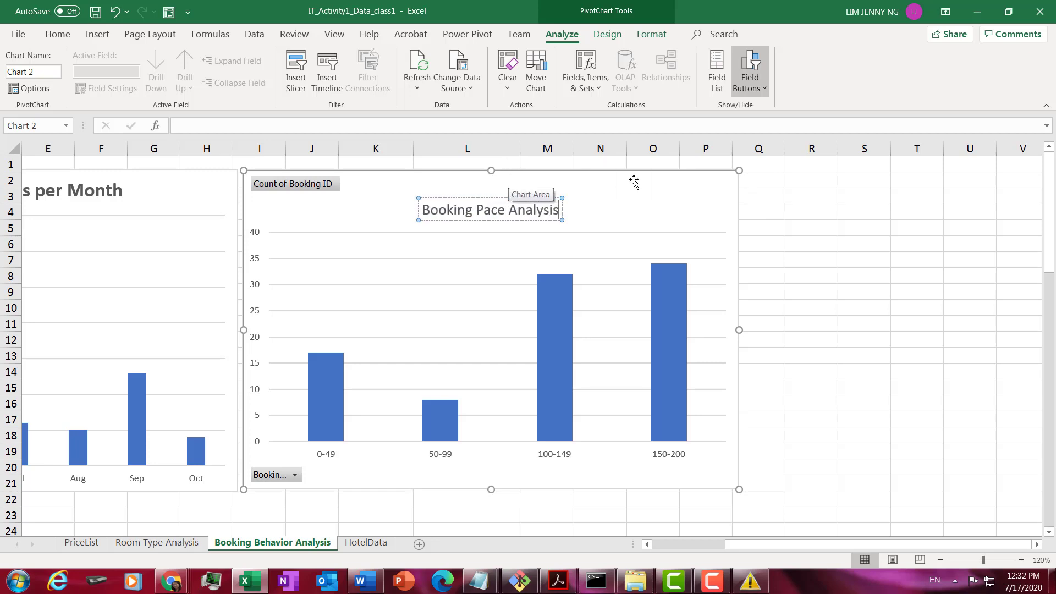
pyautogui.click(637, 181)
# Step: Hide the axis and value field buttons on the Booking Pace Analysis chart
pyautogui.click(754, 88)
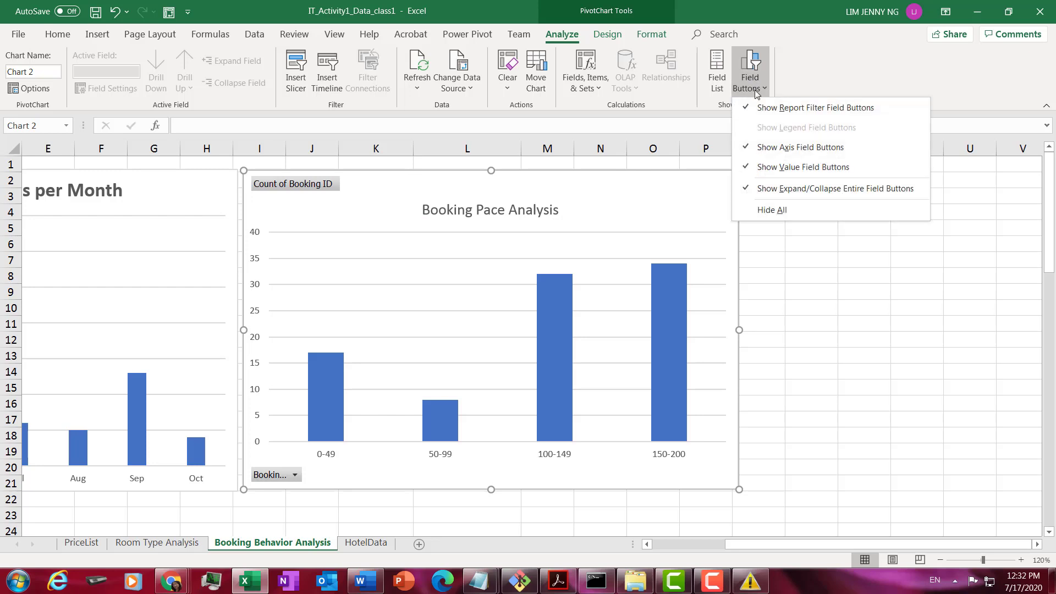
pyautogui.click(777, 147)
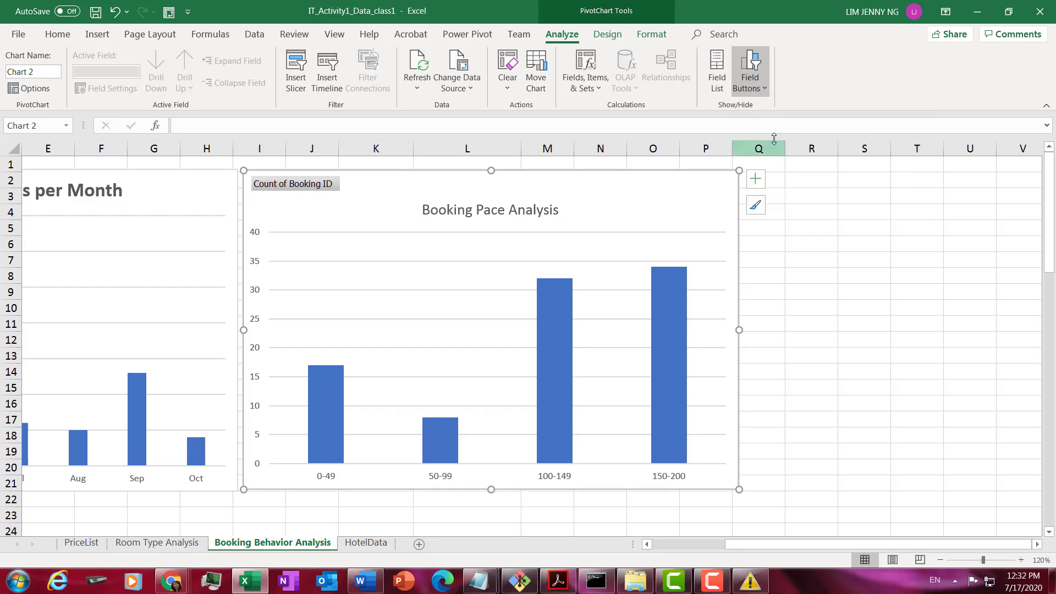
pyautogui.click(764, 90)
pyautogui.click(777, 167)
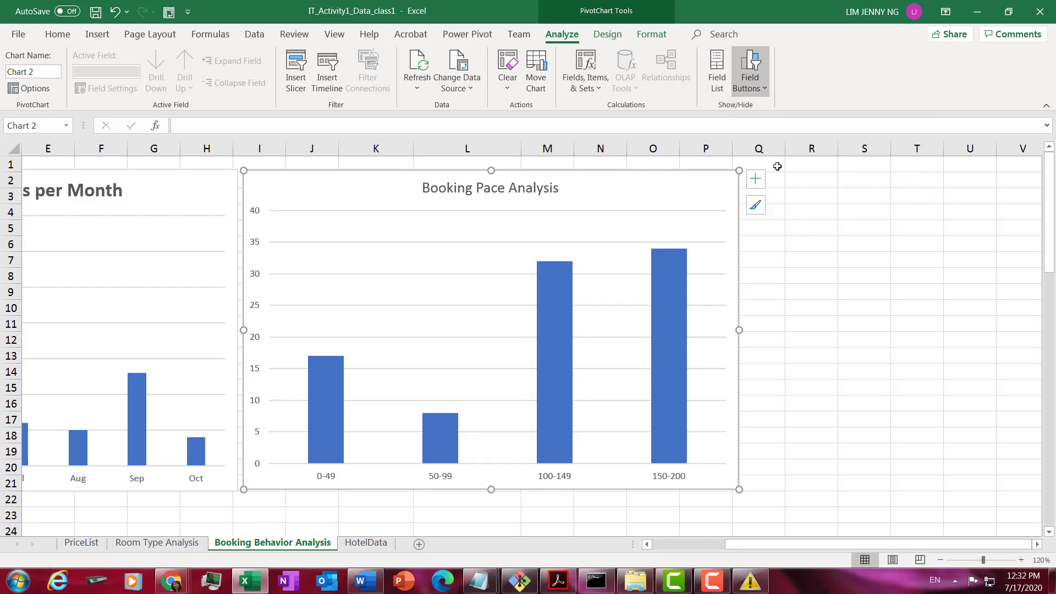
# Step: Switch to Acrobat and examine the horizontal and vertical axis titles of the Booking Pace Analysis chart in IT_Activity1_answers.pdf
pyautogui.click(572, 480)
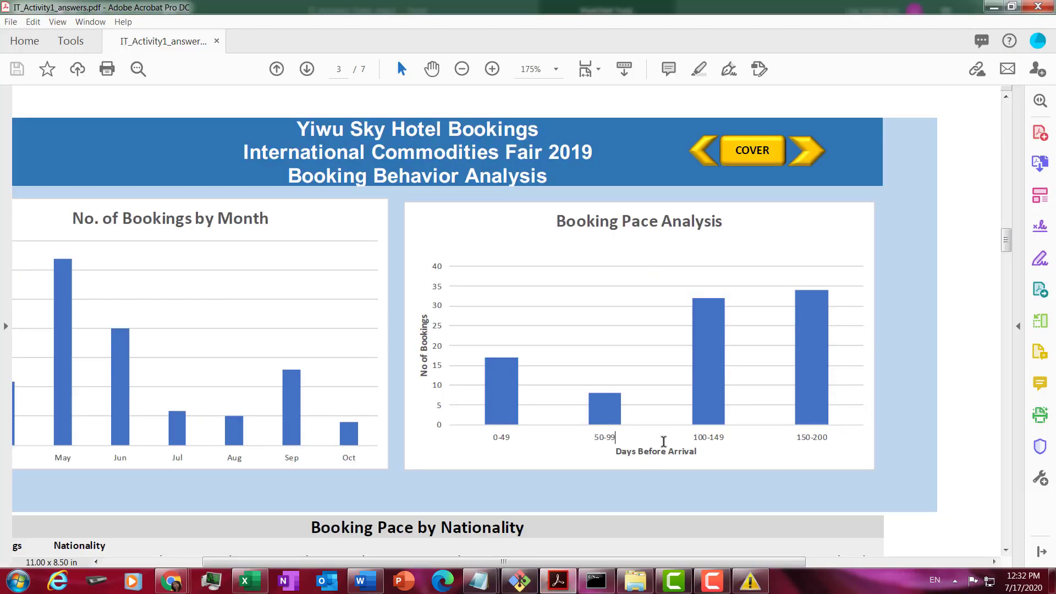
pyautogui.moveTo(609, 450); pyautogui.dragTo(698, 452)
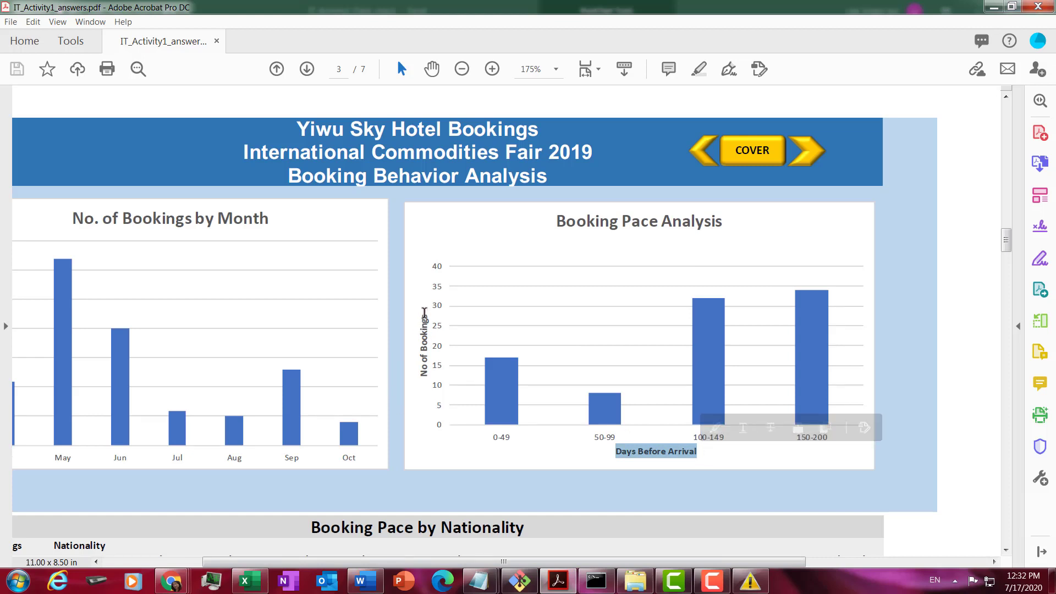
pyautogui.moveTo(424, 312); pyautogui.dragTo(443, 377)
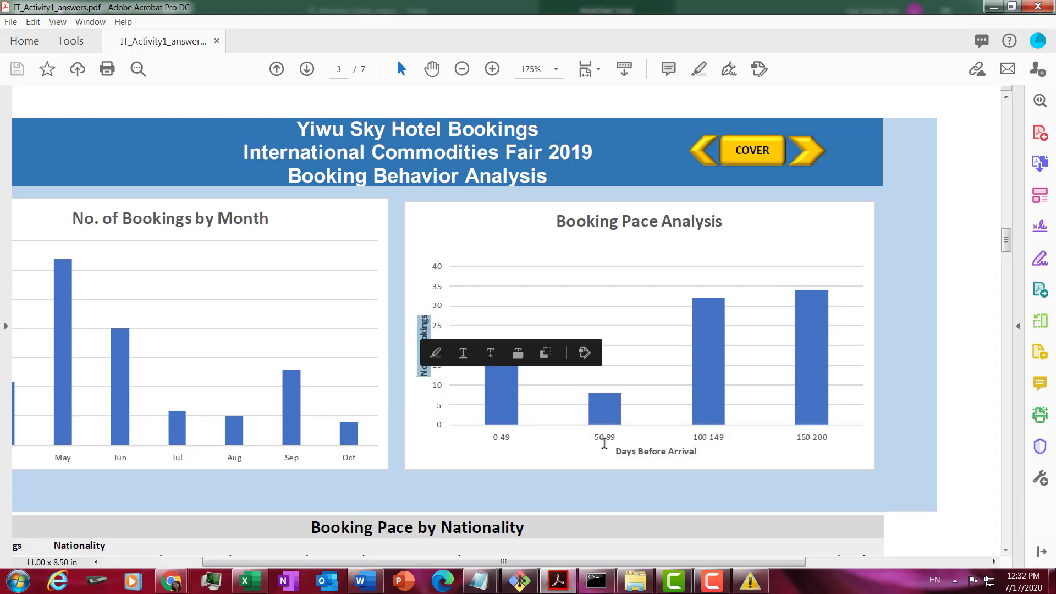
pyautogui.moveTo(614, 450); pyautogui.dragTo(697, 453)
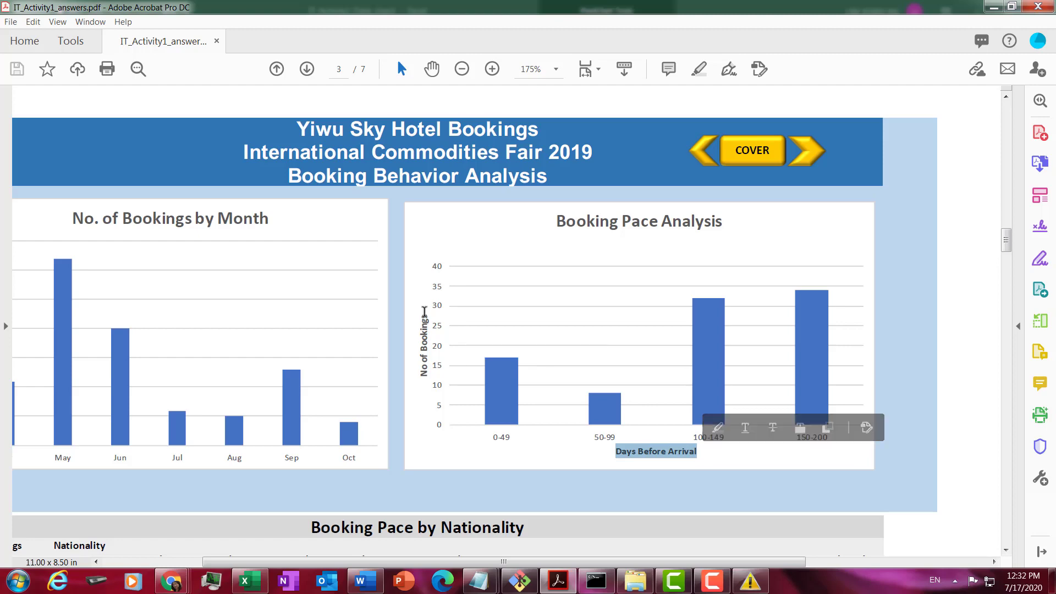
pyautogui.moveTo(424, 311); pyautogui.dragTo(424, 382)
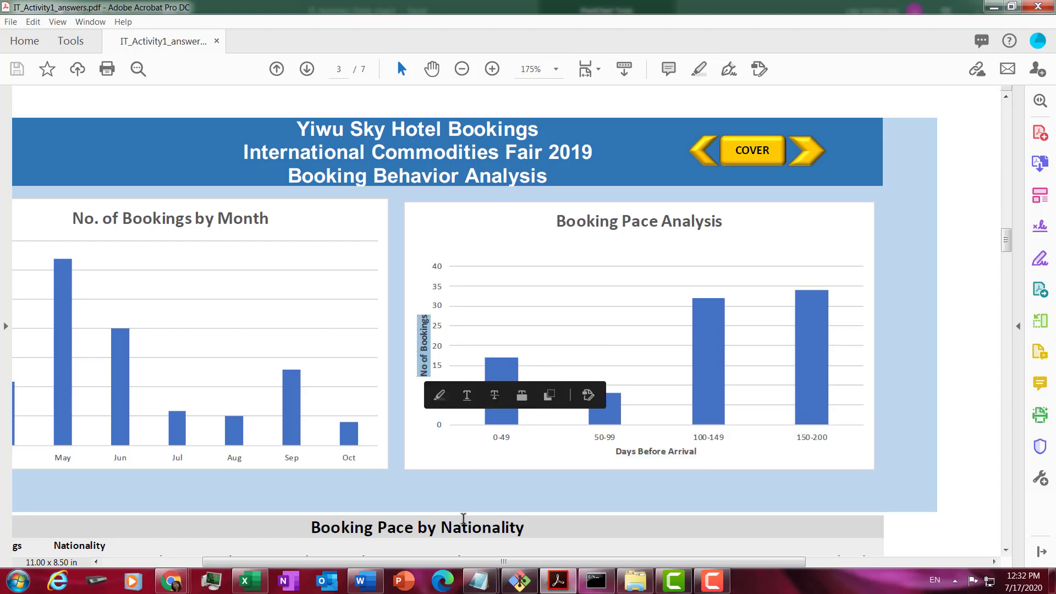
pyautogui.click(465, 502)
# Step: Return to Excel and add a primary horizontal axis title reading "Days Before Arrival" to the Booking Pace Analysis chart
pyautogui.click(249, 581)
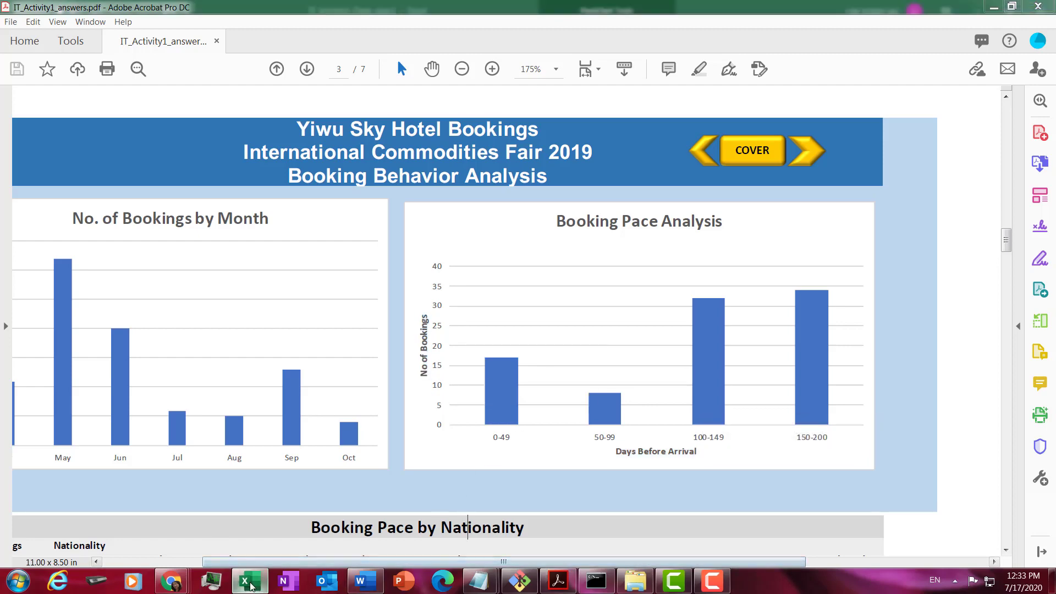
pyautogui.moveTo(842, 545); pyautogui.dragTo(767, 544)
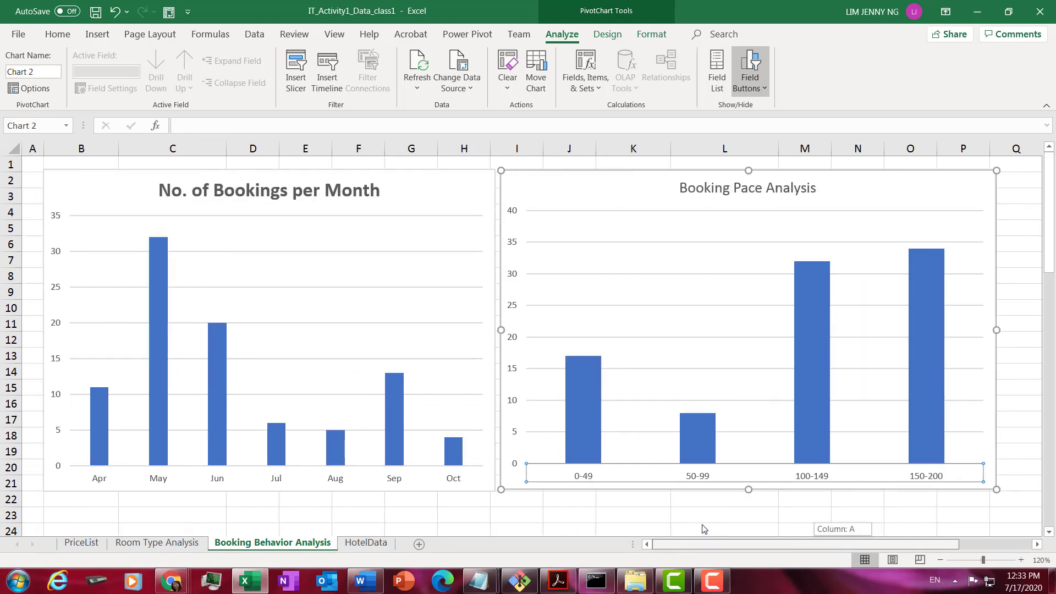
pyautogui.click(633, 181)
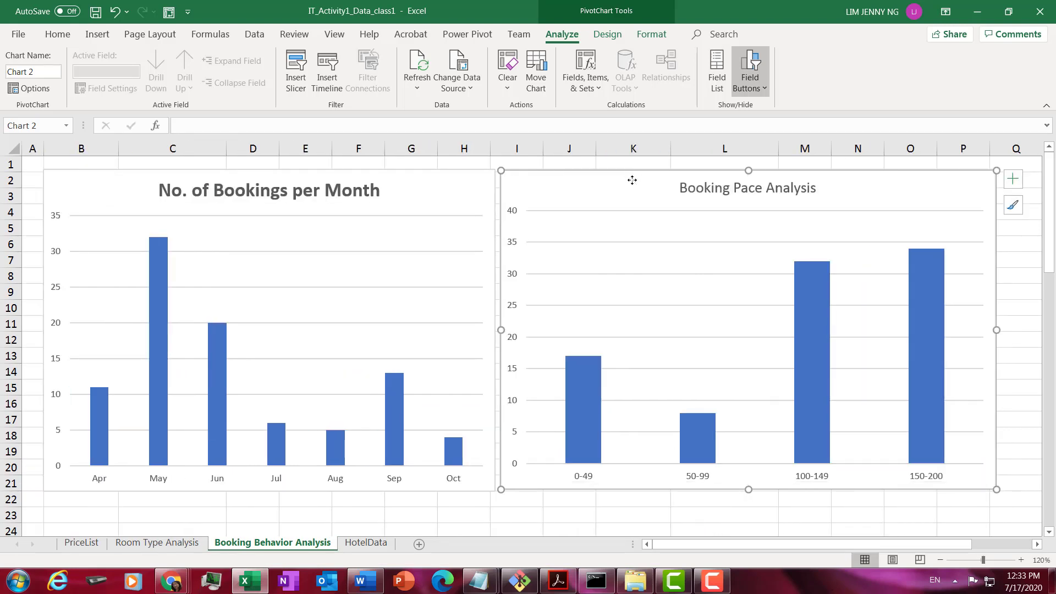
pyautogui.click(606, 34)
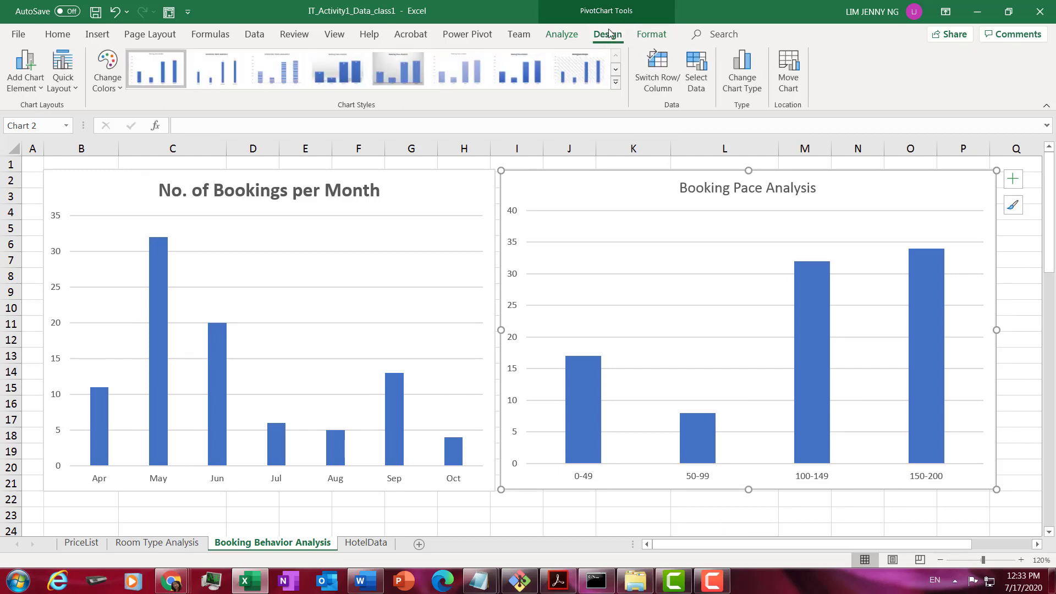
pyautogui.click(45, 92)
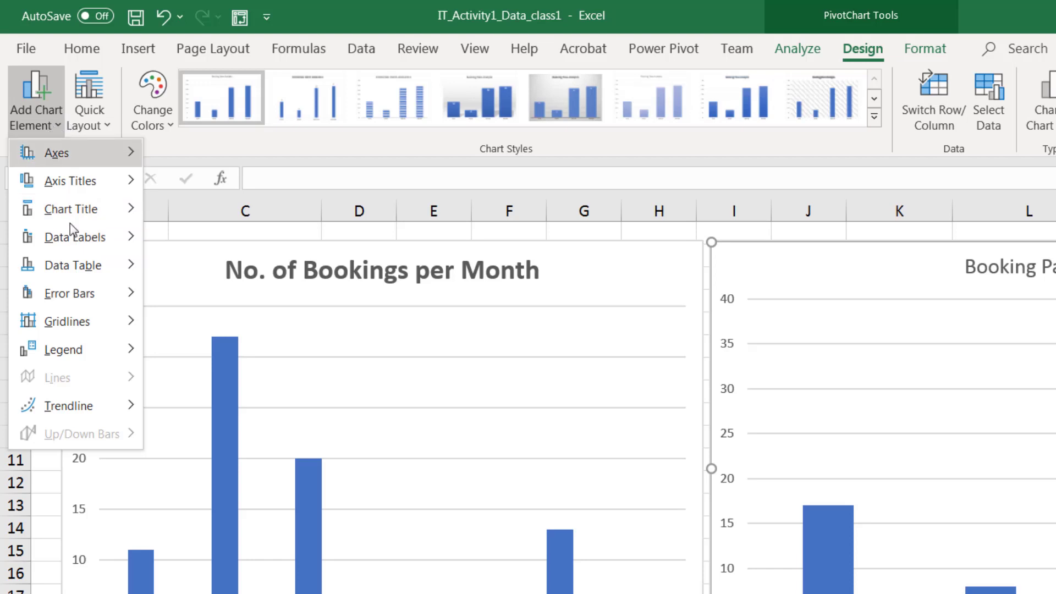
pyautogui.moveTo(118, 181)
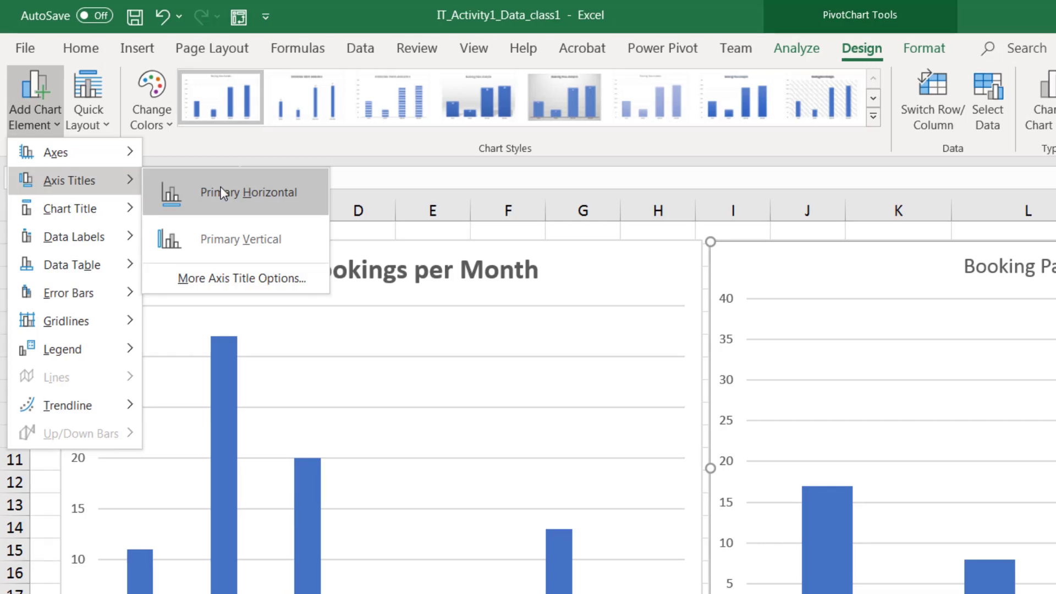
pyautogui.click(254, 193)
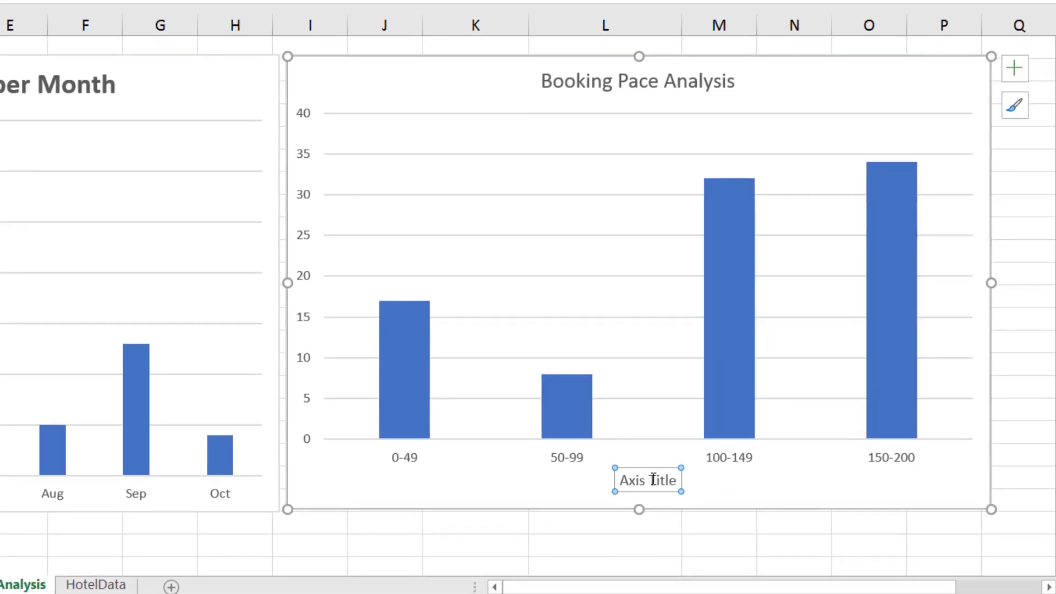
pyautogui.click(647, 480)
pyautogui.moveTo(633, 476); pyautogui.dragTo(676, 479)
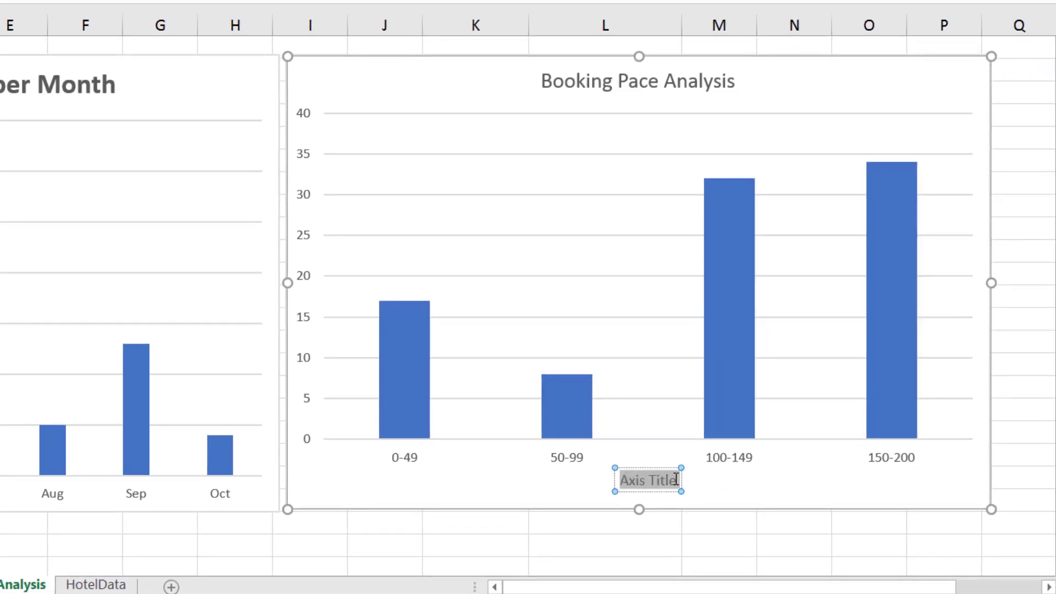
pyautogui.write('Days B')
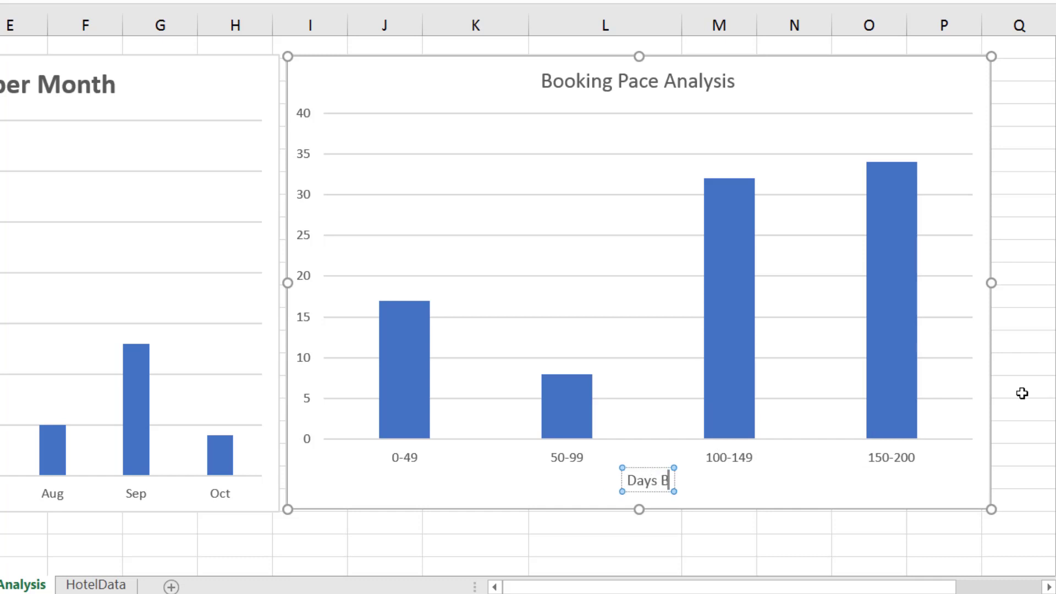
pyautogui.write('efore Arrival')
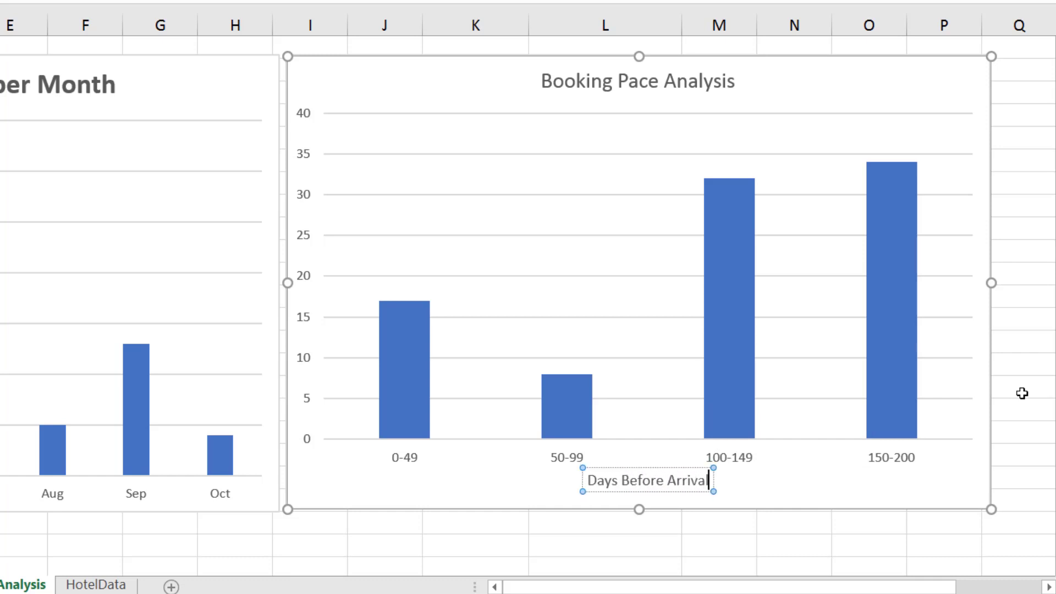
# Step: Add a primary vertical axis title reading "No. of Bookings" to the Booking Pace Analysis chart
pyautogui.click(924, 88)
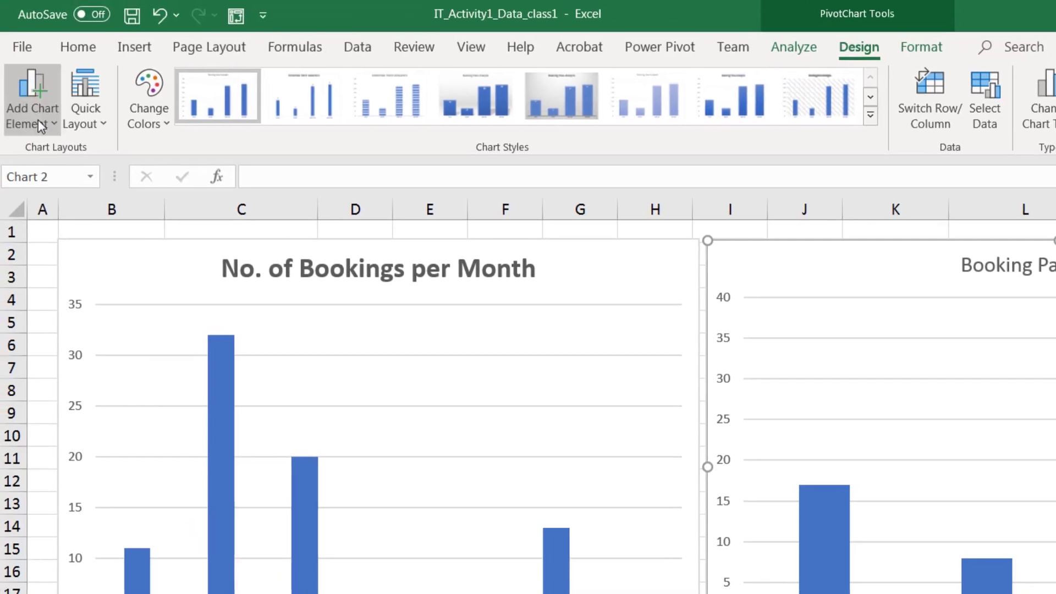
pyautogui.click(38, 120)
pyautogui.moveTo(92, 180)
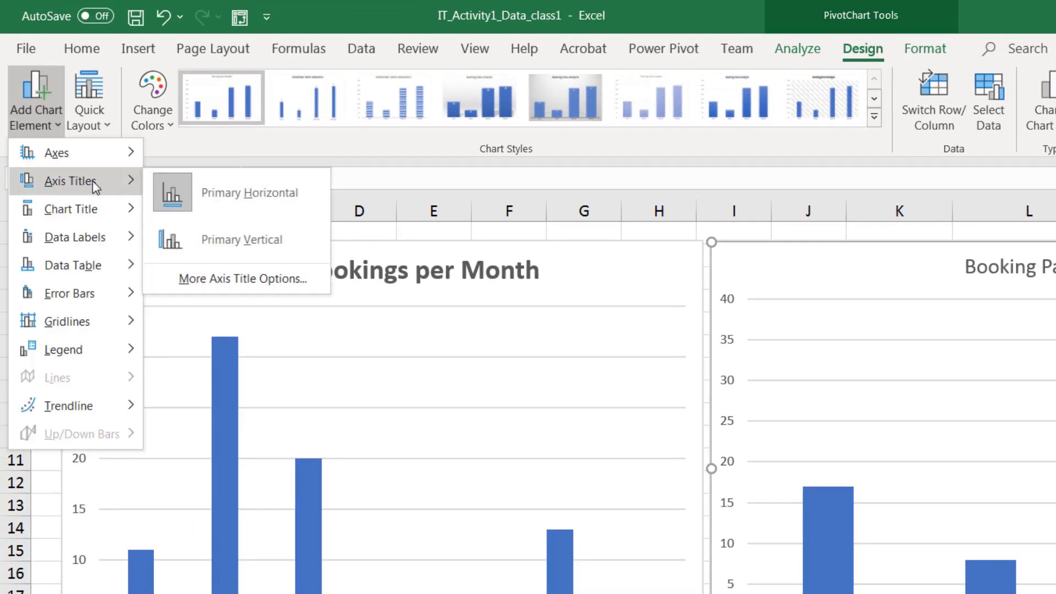
pyautogui.click(225, 238)
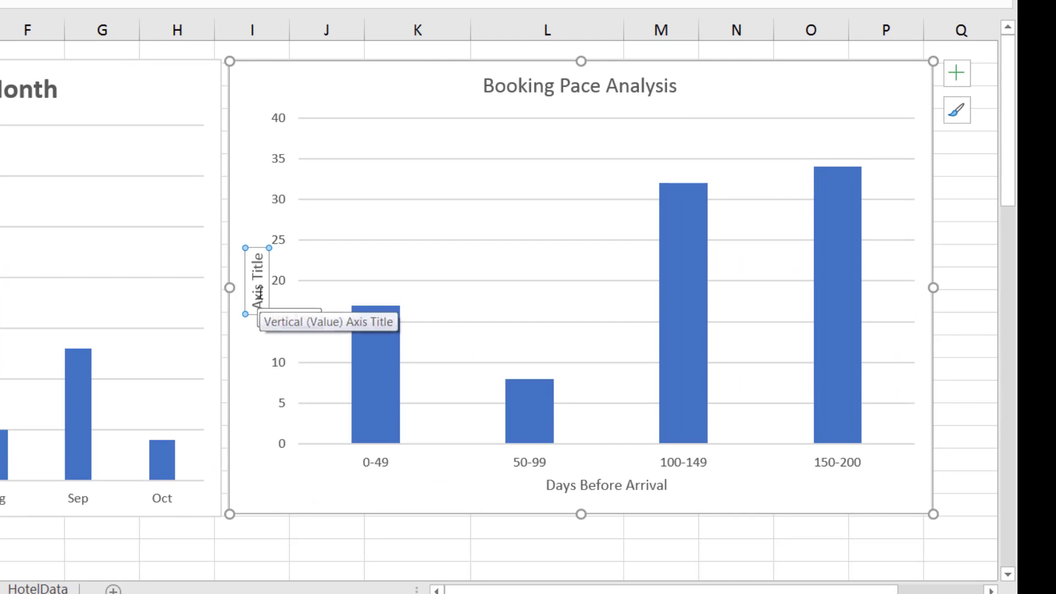
pyautogui.moveTo(256, 256); pyautogui.dragTo(257, 312)
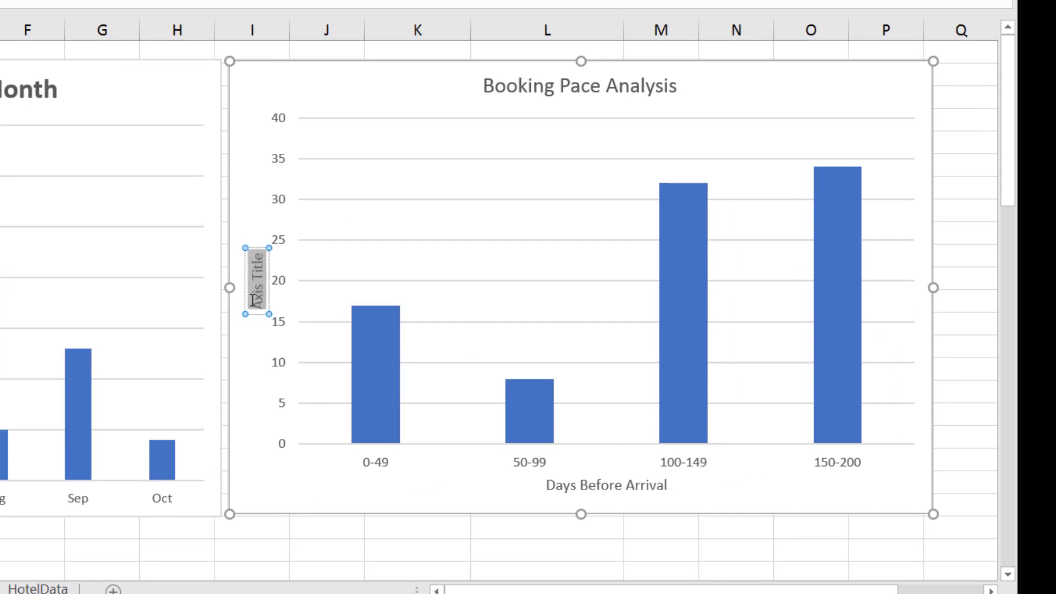
pyautogui.write('No. of Booking')
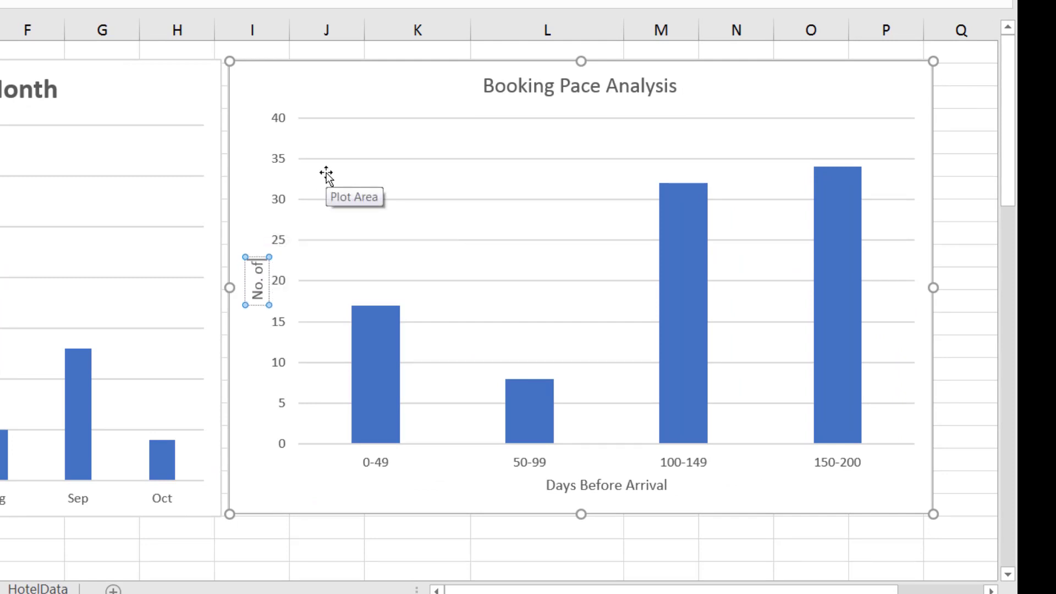
pyautogui.write('s')
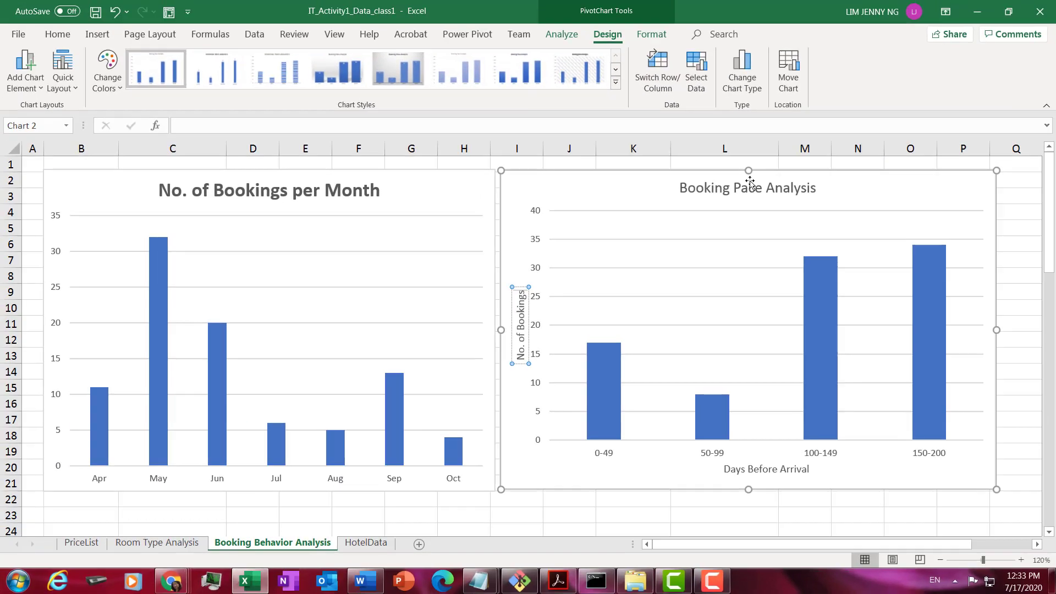
# Step: Format the Booking Pace Analysis chart title as 18 pt bold
pyautogui.click(582, 79)
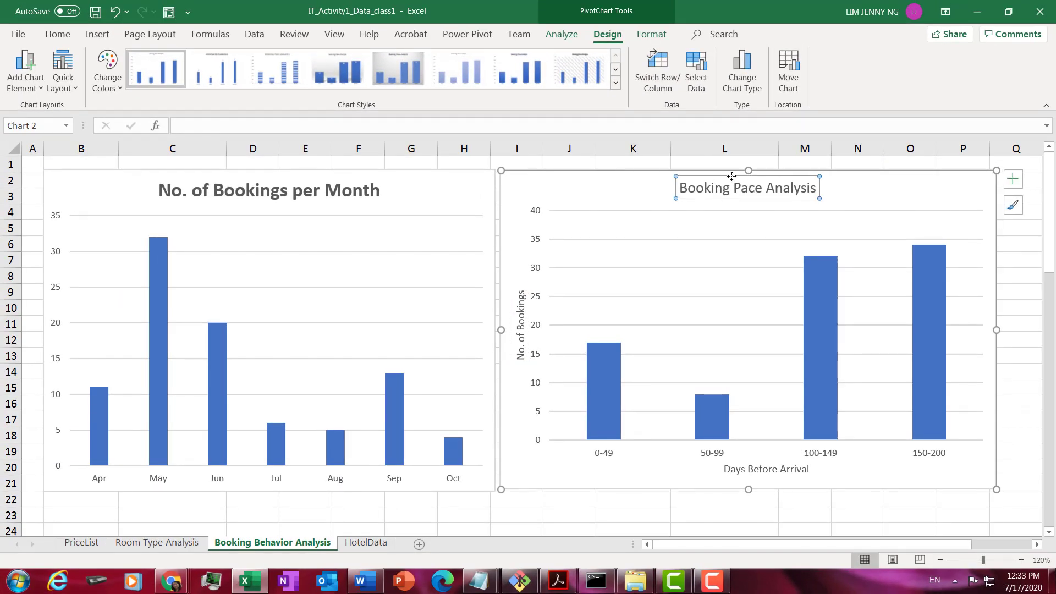
pyautogui.click(58, 34)
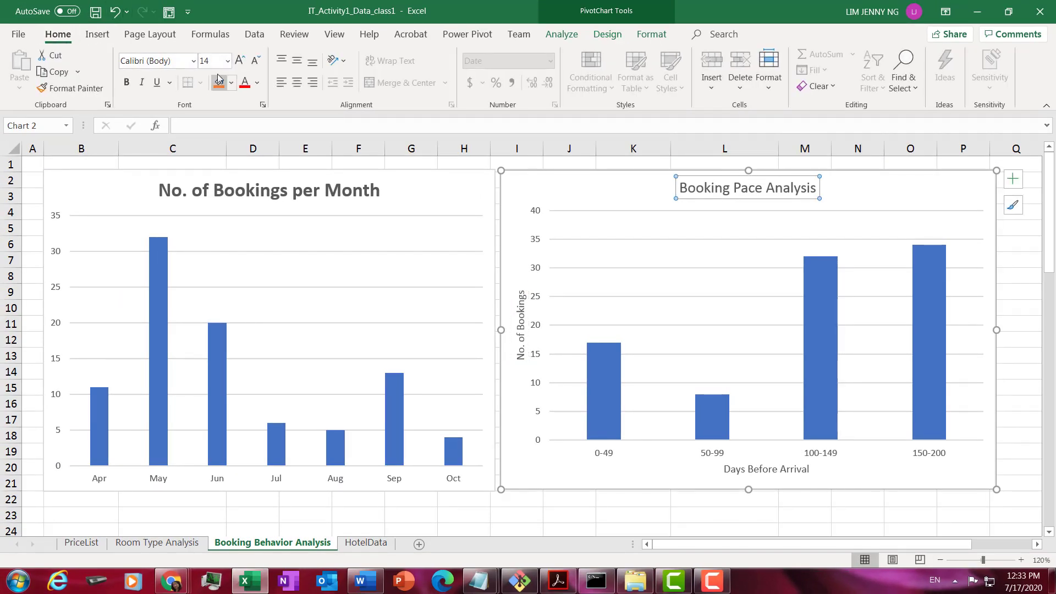
pyautogui.click(227, 62)
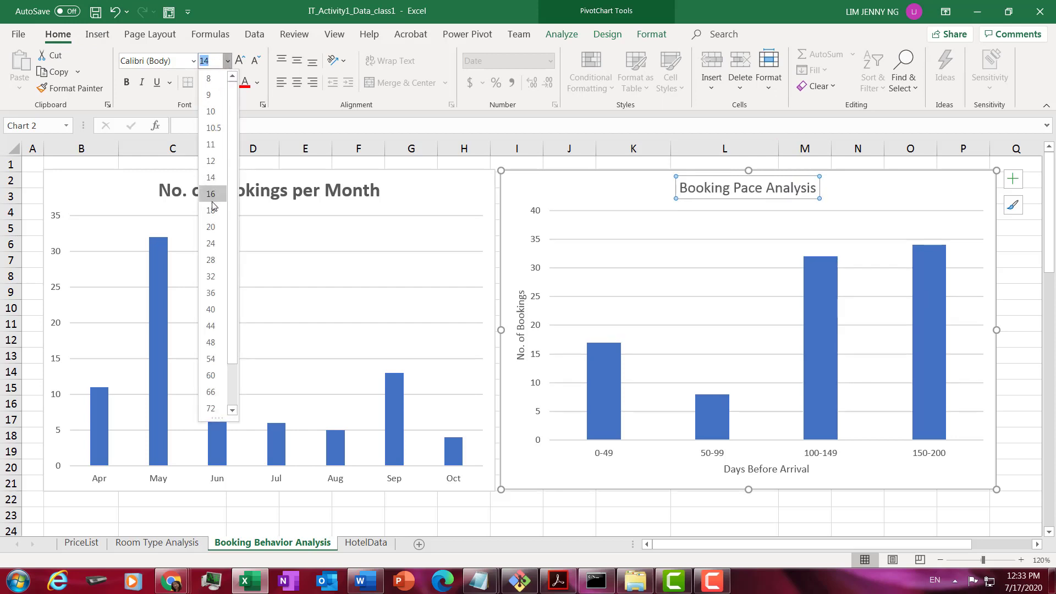
pyautogui.click(214, 243)
pyautogui.click(126, 81)
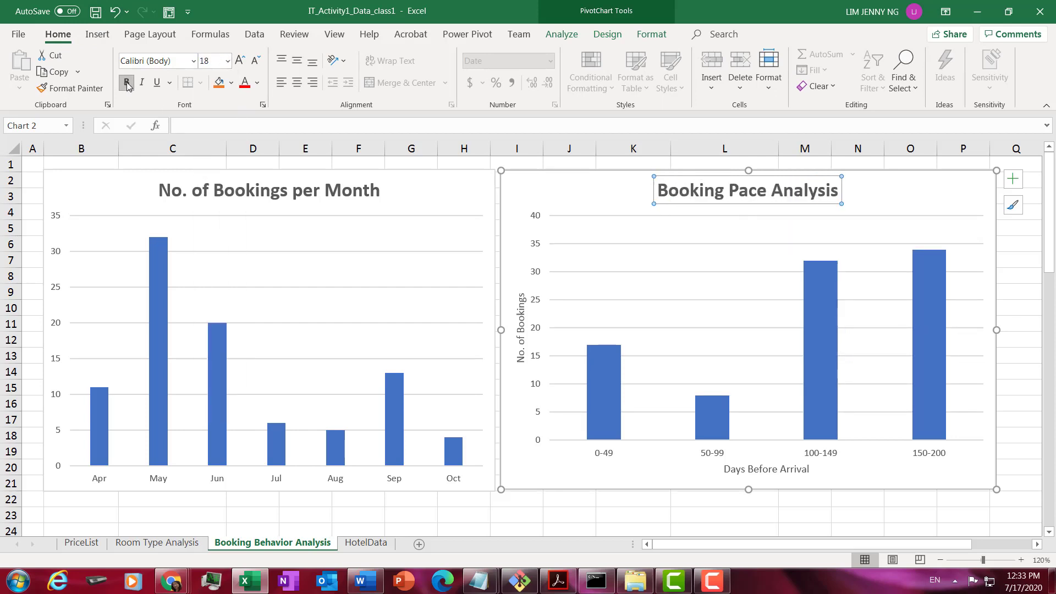
# Step: Bold the horizontal and vertical axis titles of the Booking Pace Analysis chart and save the workbook
pyautogui.click(806, 471)
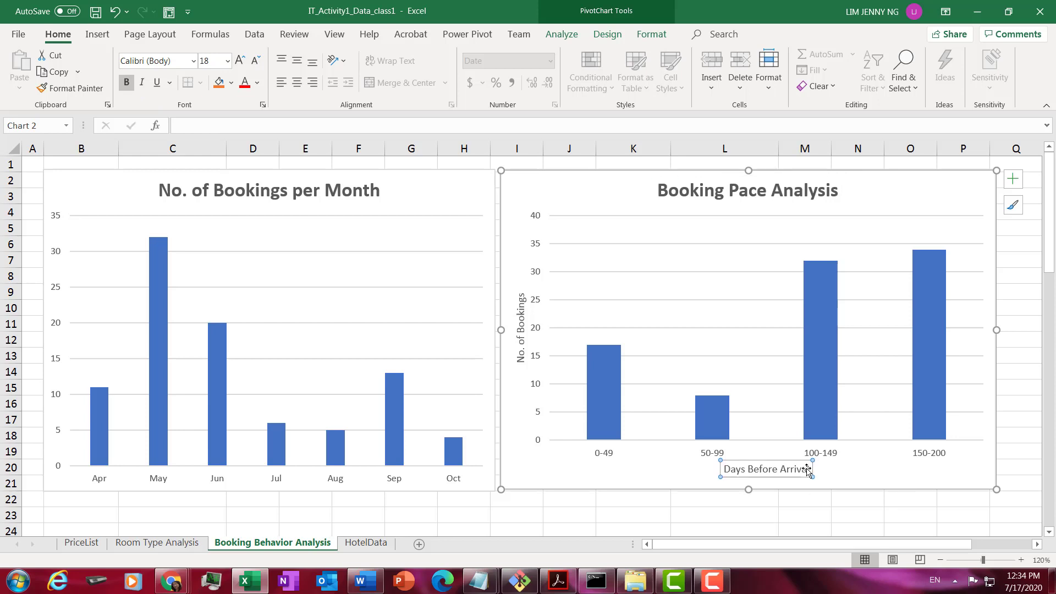
pyautogui.click(126, 82)
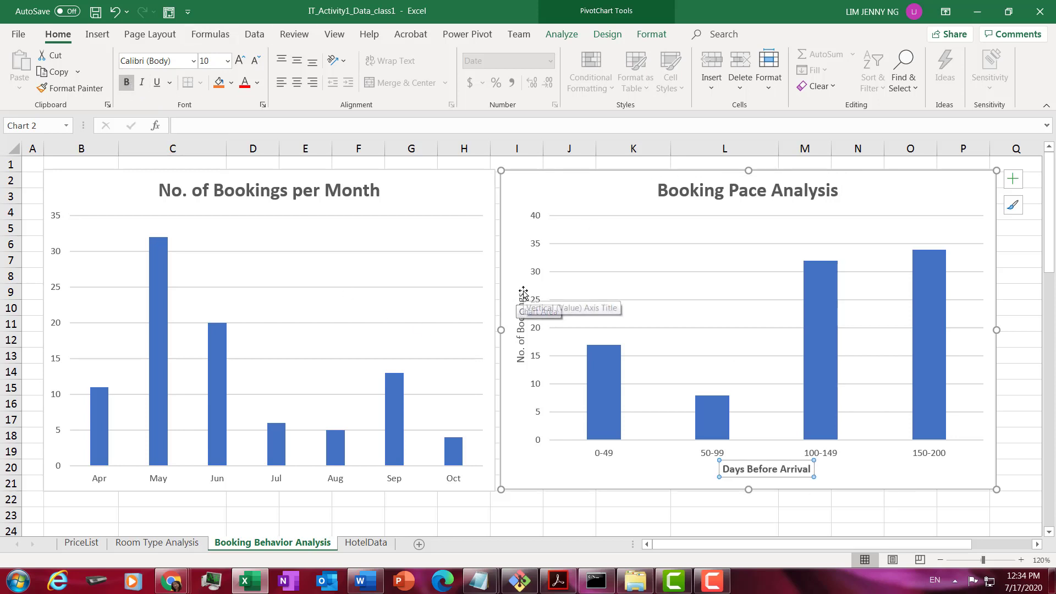
pyautogui.click(518, 300)
pyautogui.click(130, 82)
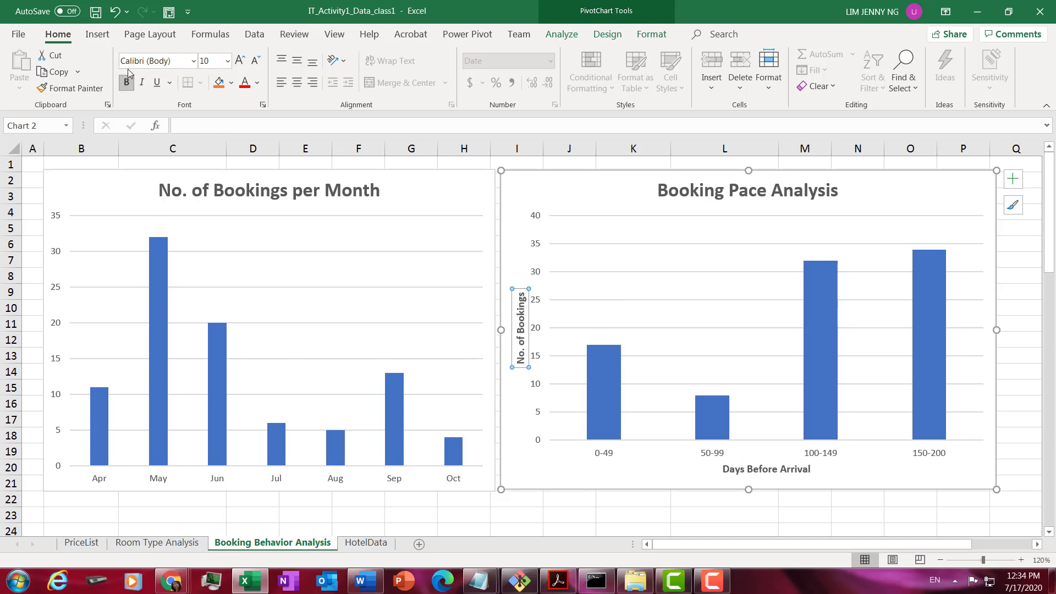
pyautogui.hotkey('ctrl', 's')
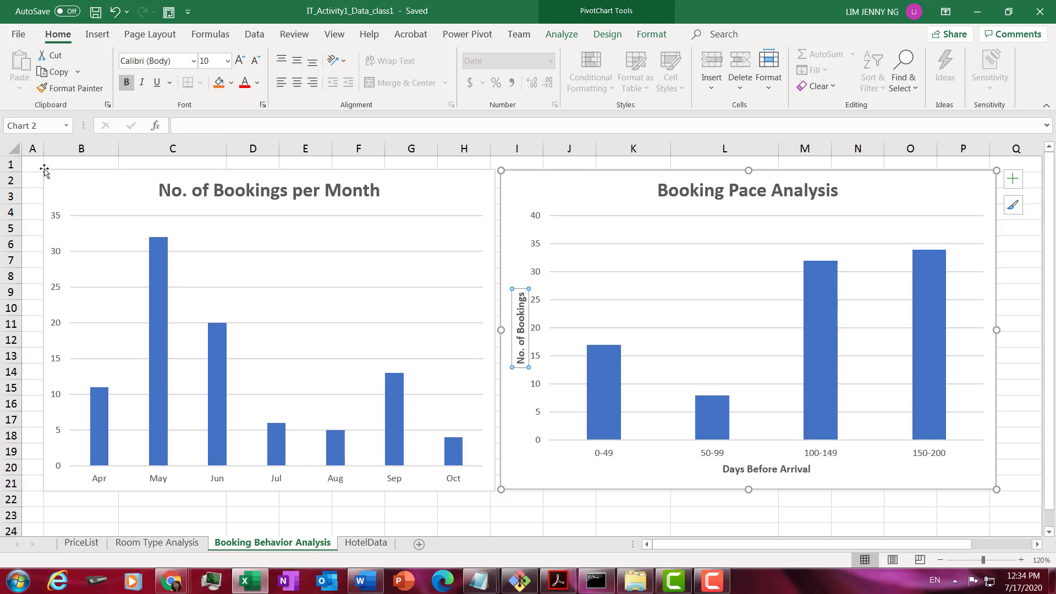
# Step: Stretch the Booking Pace Analysis chart slightly downward to align its bottom edge with the monthly bookings chart
pyautogui.click(1006, 498)
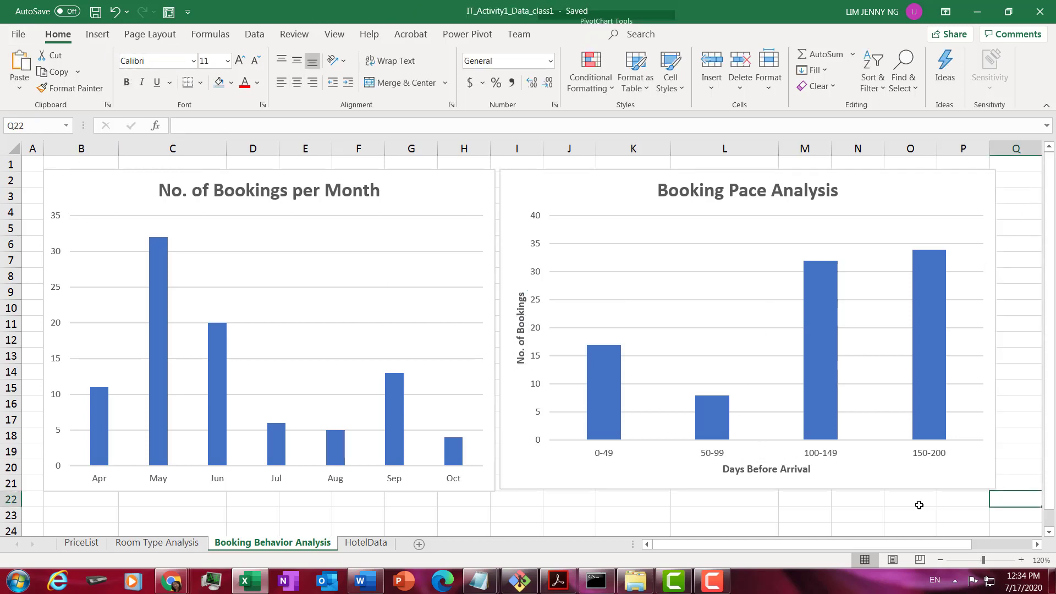
pyautogui.click(966, 480)
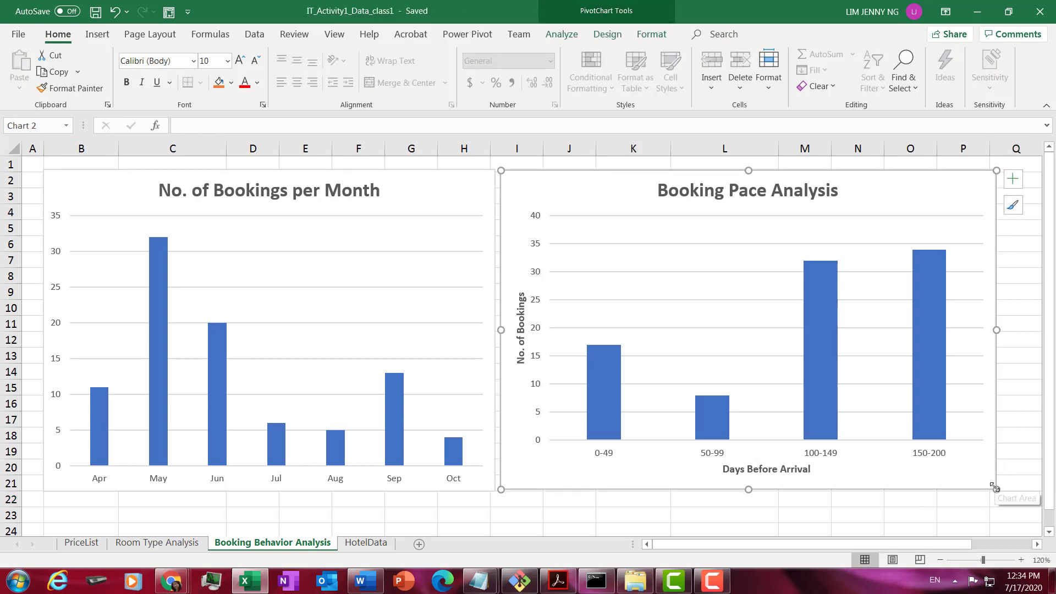
pyautogui.moveTo(995, 487); pyautogui.dragTo(995, 492)
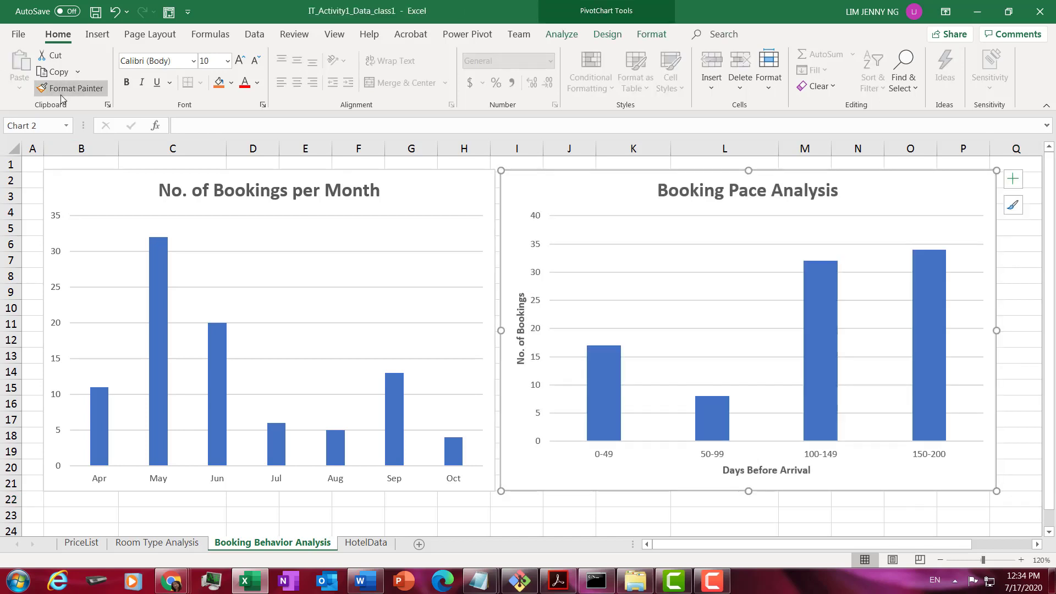
# Step: Fill cells A1:Q23 behind the two charts with light blue and reduce the sheet zoom to 110%
pyautogui.moveTo(30, 165); pyautogui.dragTo(1014, 488)
pyautogui.moveTo(1049, 358); pyautogui.dragTo(1035, 238)
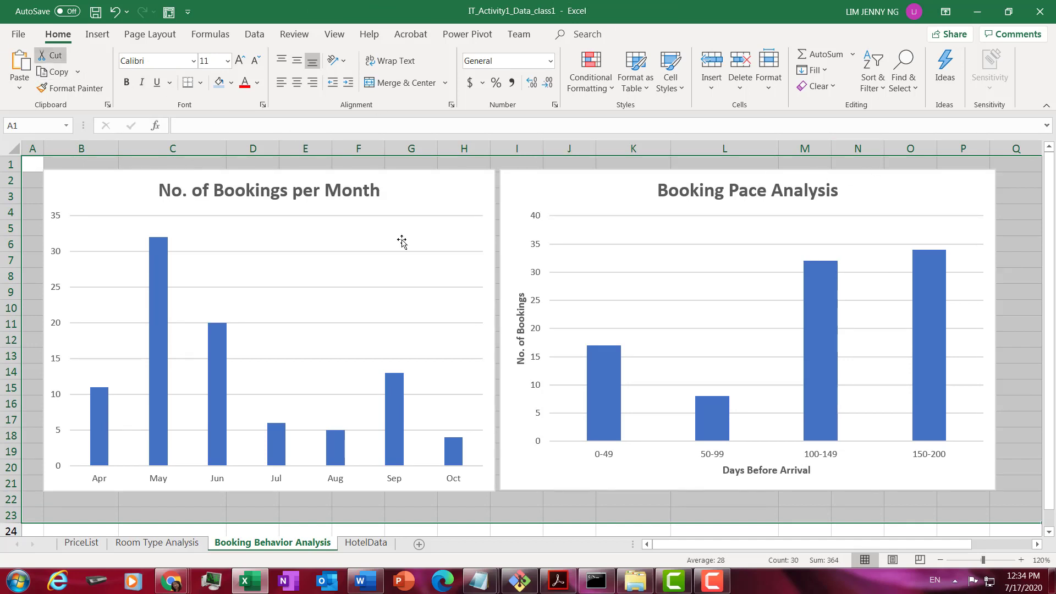
pyautogui.click(219, 82)
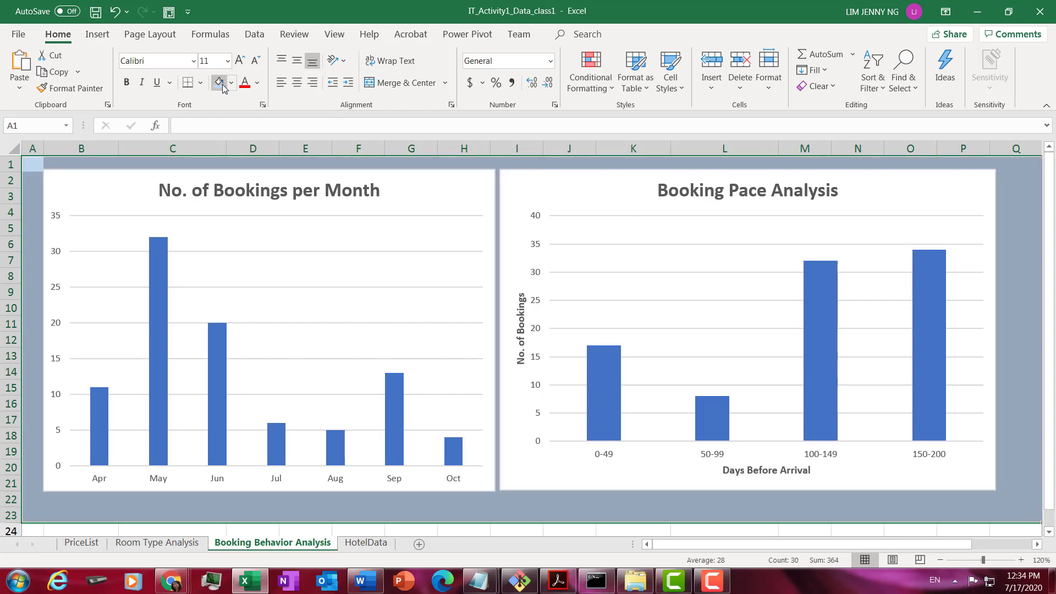
pyautogui.click(1017, 358)
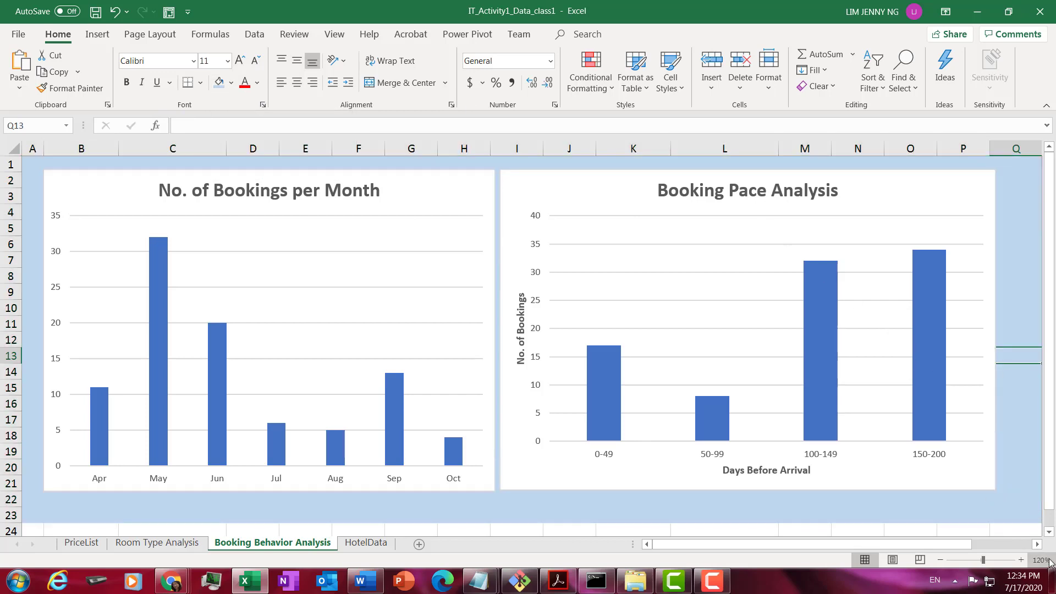
pyautogui.click(941, 559)
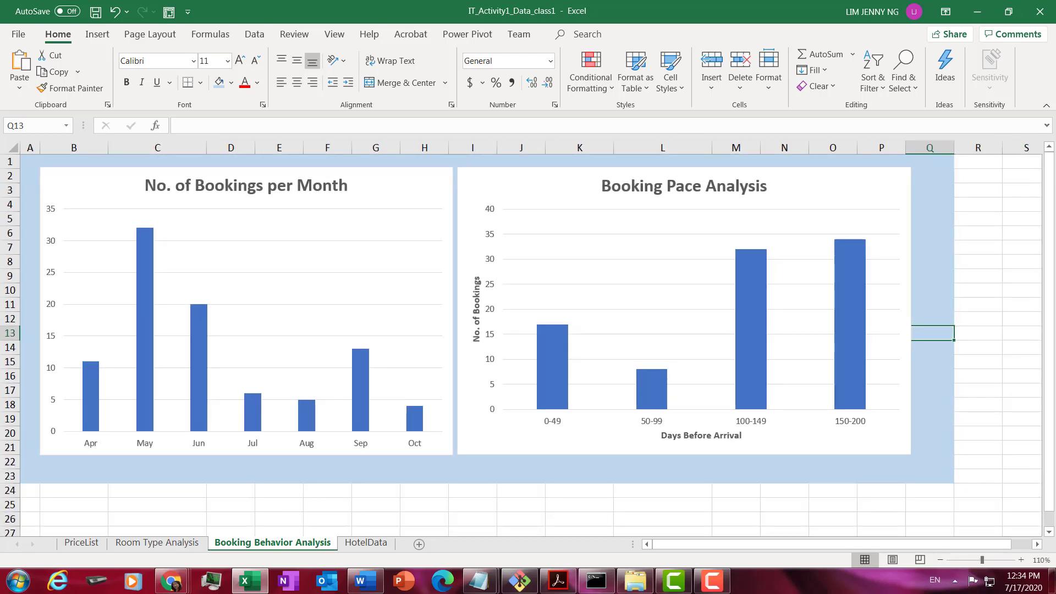
pyautogui.click(1018, 406)
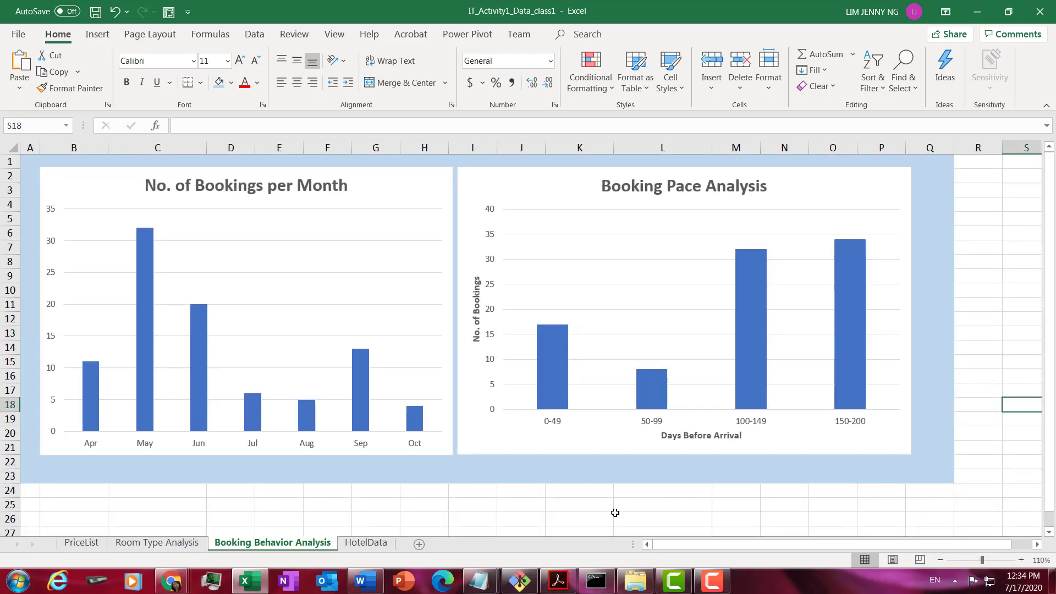
# Step: Switch to the PDF answer sheet in Acrobat, examine the Booking Pace by Nationality table, and return to Excel at the rows below the charts
pyautogui.click(558, 581)
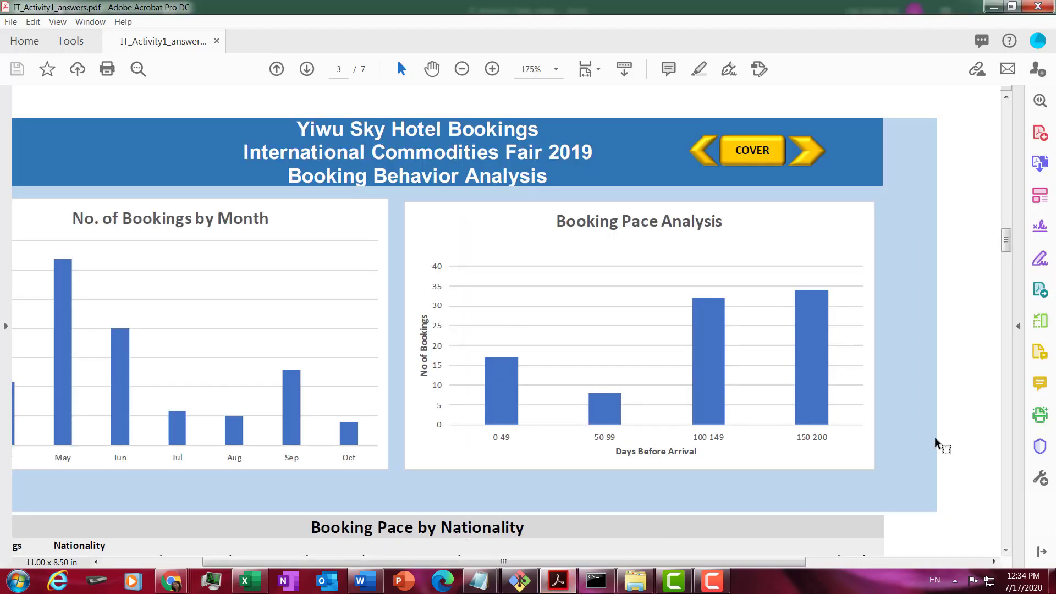
pyautogui.moveTo(1006, 242); pyautogui.dragTo(1006, 266)
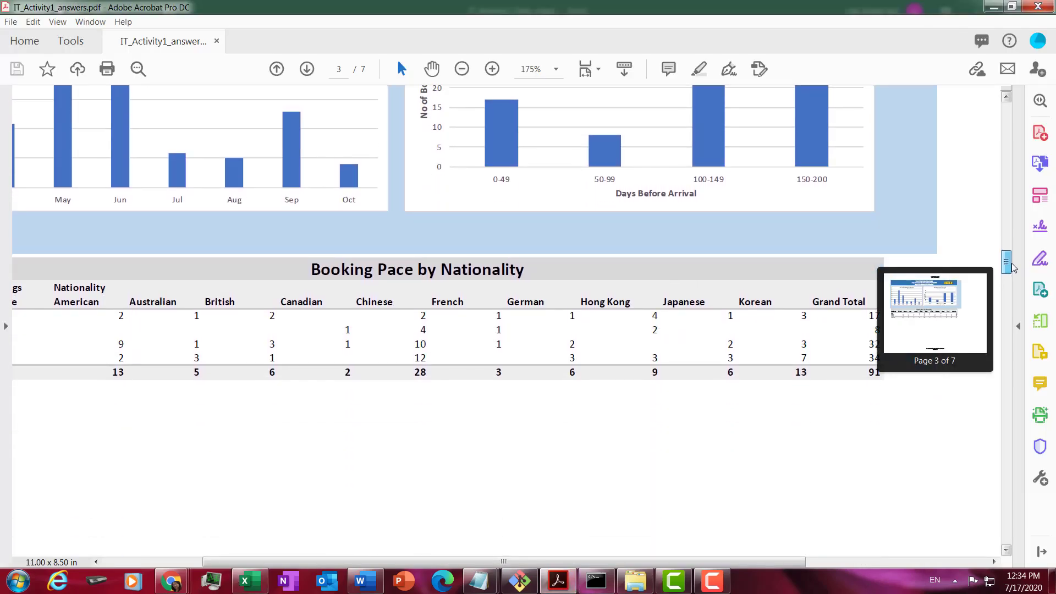
pyautogui.moveTo(664, 561); pyautogui.dragTo(564, 562)
pyautogui.moveTo(667, 561); pyautogui.dragTo(708, 566)
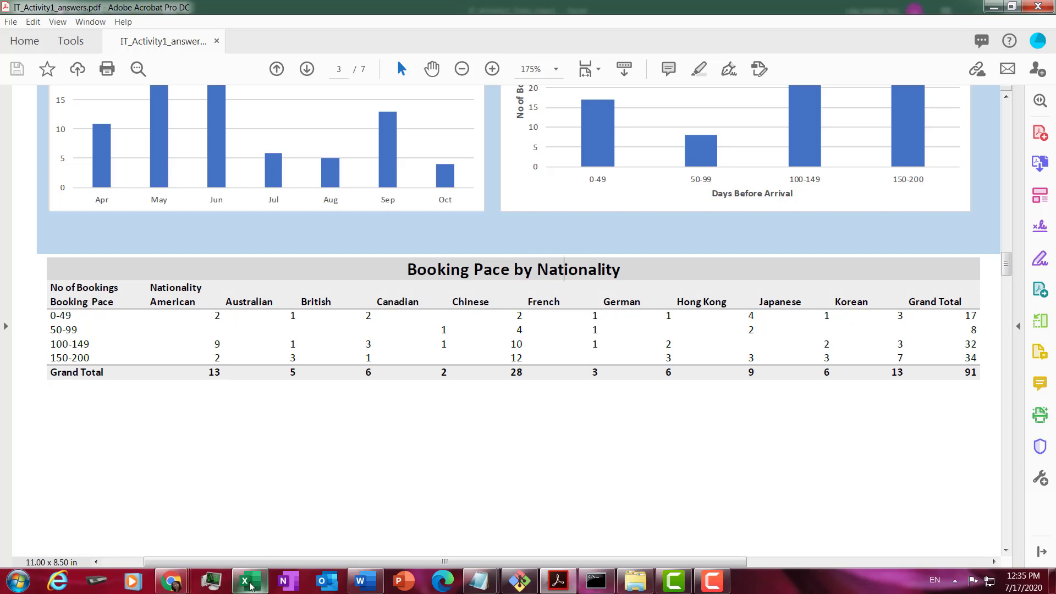
pyautogui.click(265, 578)
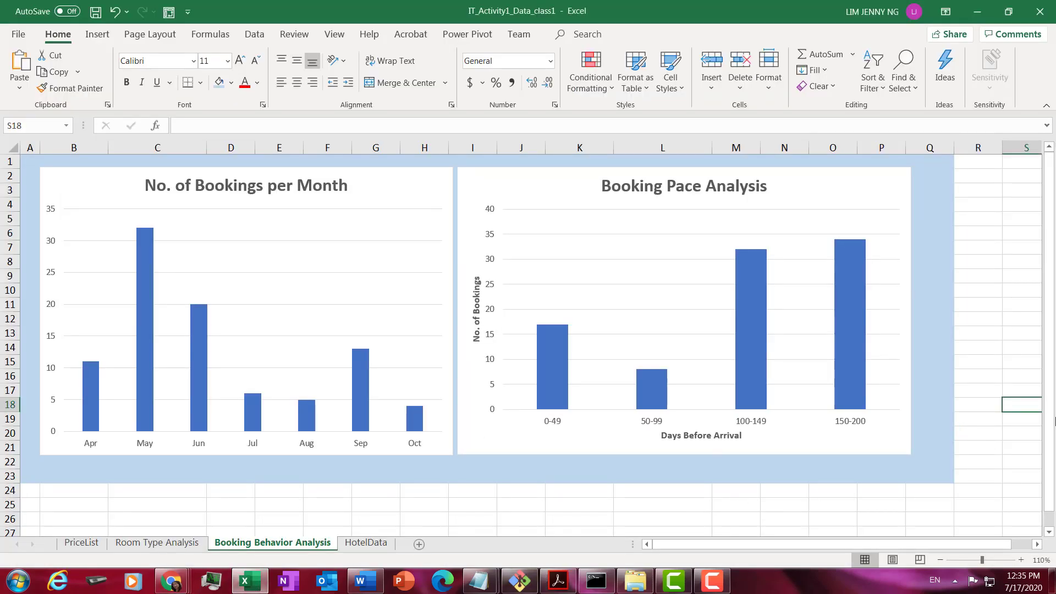
pyautogui.moveTo(1053, 524); pyautogui.dragTo(1052, 524)
pyautogui.scroll(-2, 476, 426)
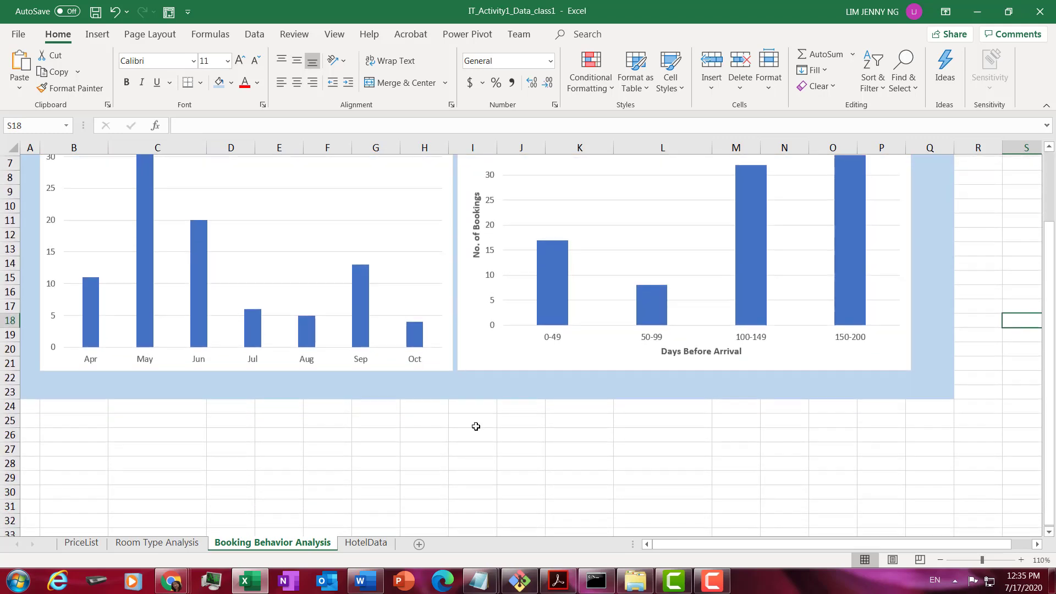
# Step: Insert a PivotTable from the HotelData table (Table2) into the existing Booking Behavior Analysis sheet at cell B27
pyautogui.click(365, 543)
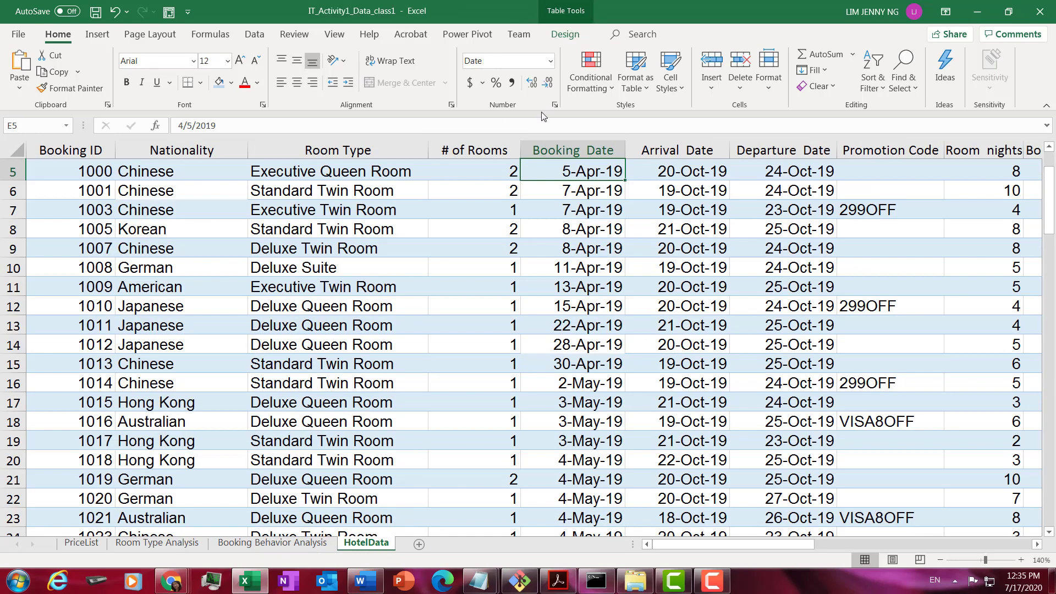
pyautogui.click(367, 206)
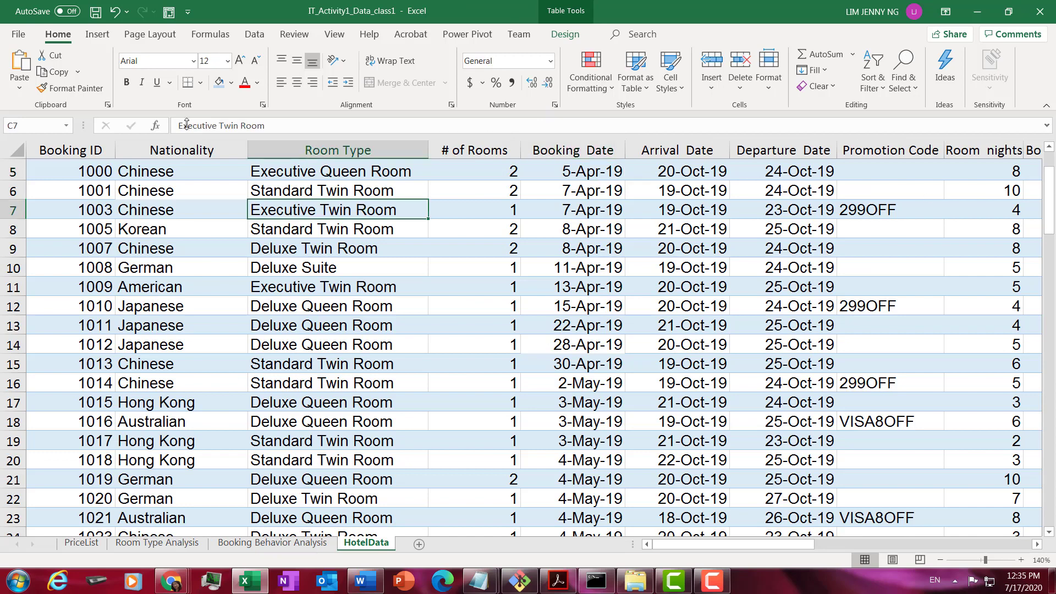
pyautogui.moveTo(1050, 192); pyautogui.dragTo(671, 177)
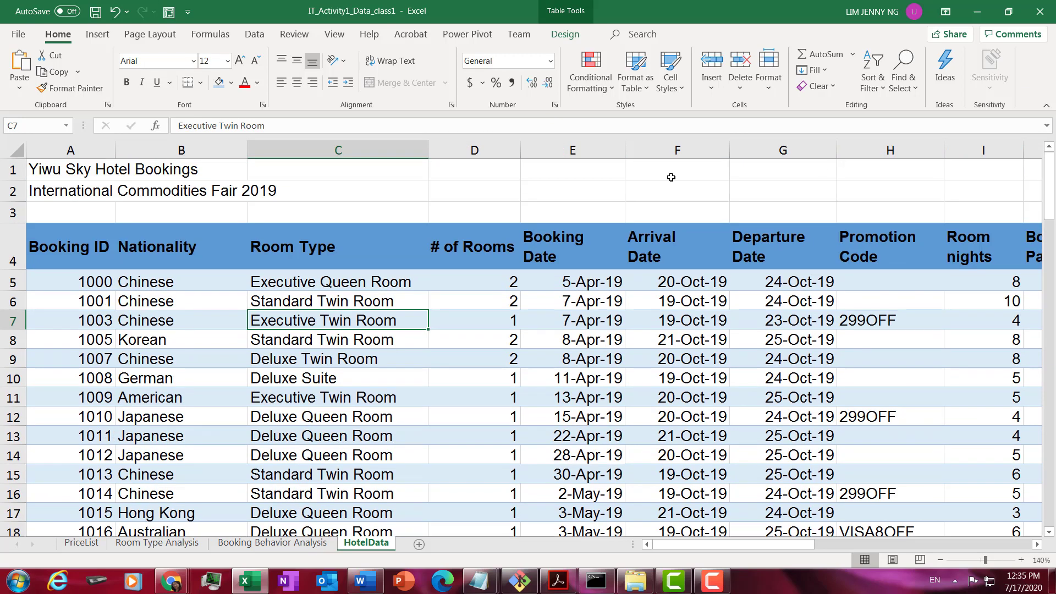
pyautogui.click(356, 283)
pyautogui.click(365, 335)
pyautogui.click(363, 274)
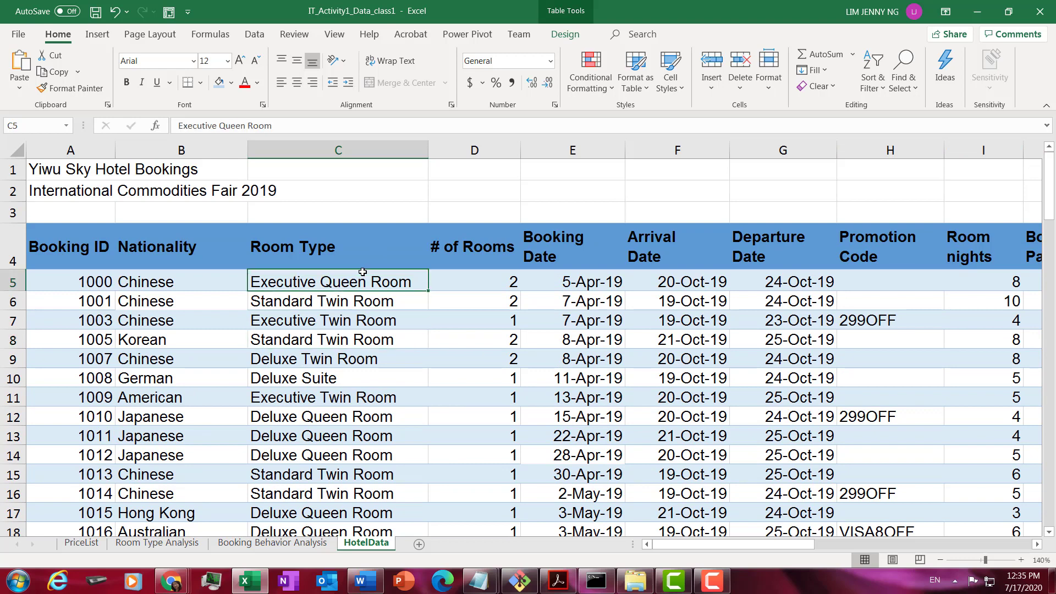
pyautogui.click(98, 34)
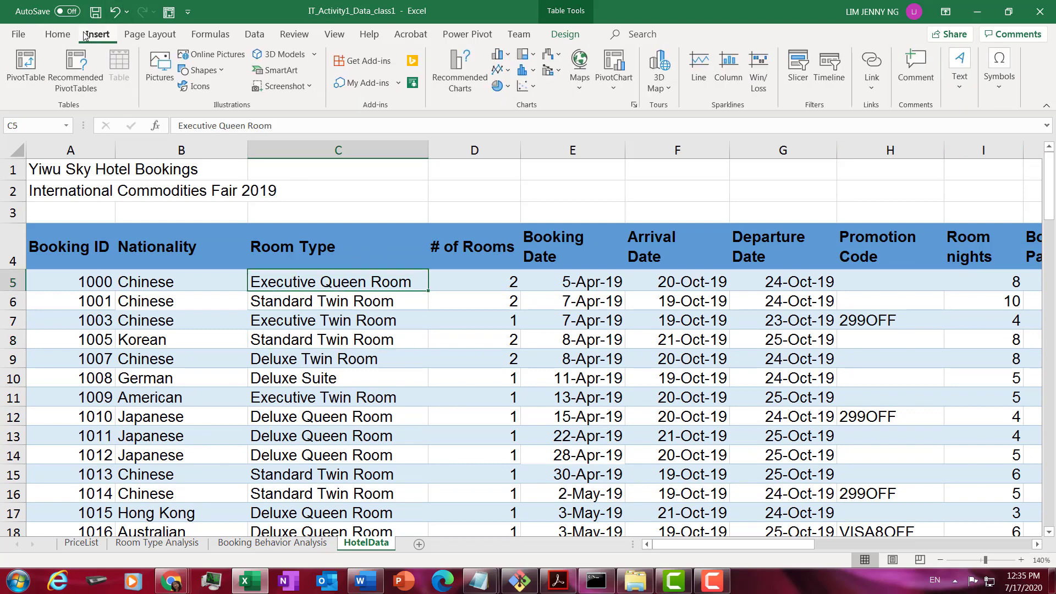
pyautogui.click(19, 72)
pyautogui.click(400, 292)
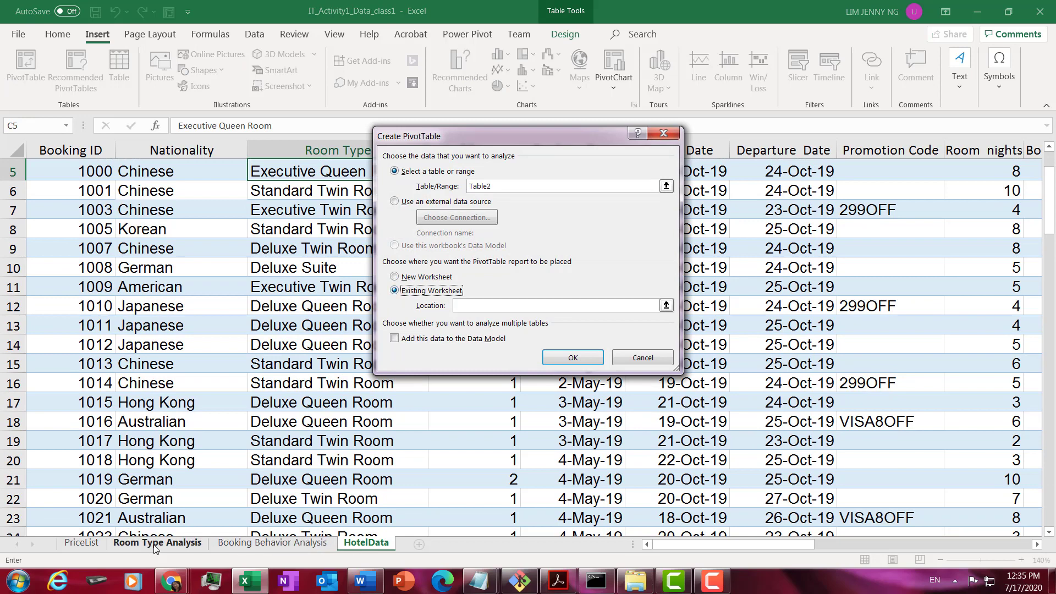
pyautogui.click(272, 543)
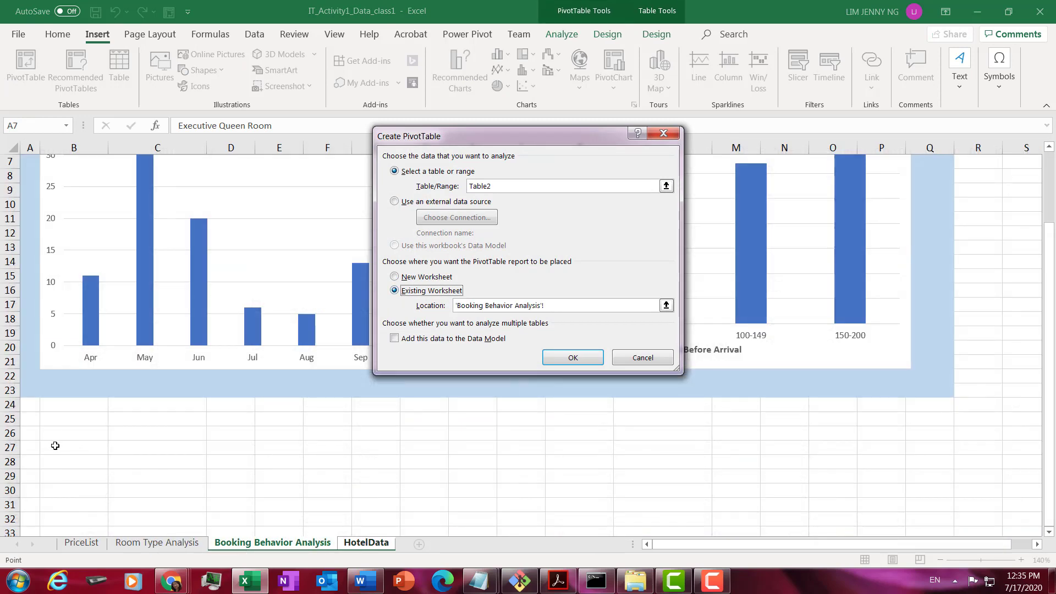
pyautogui.click(73, 445)
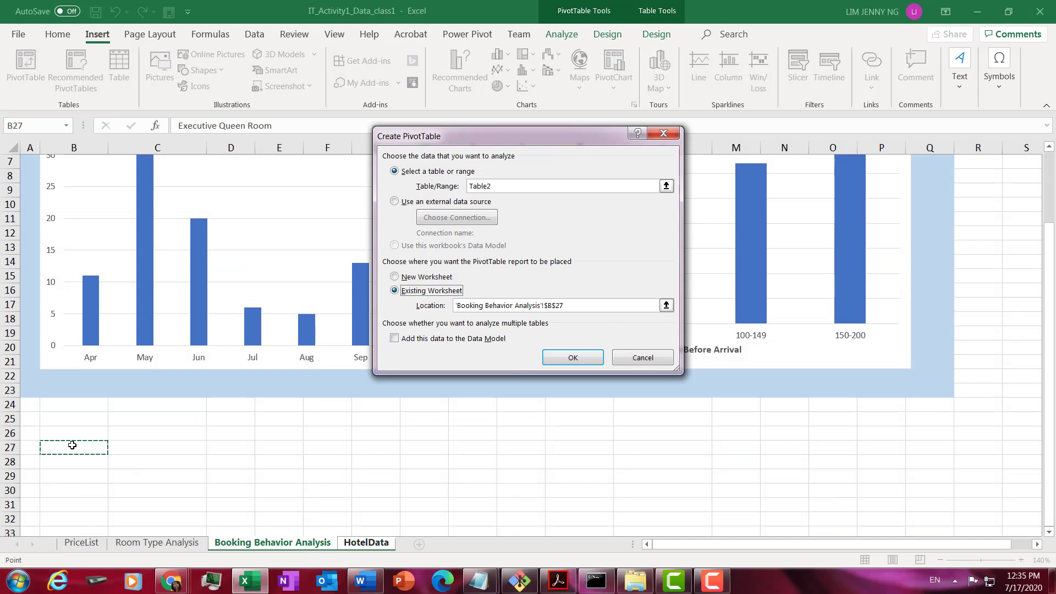
pyautogui.click(586, 361)
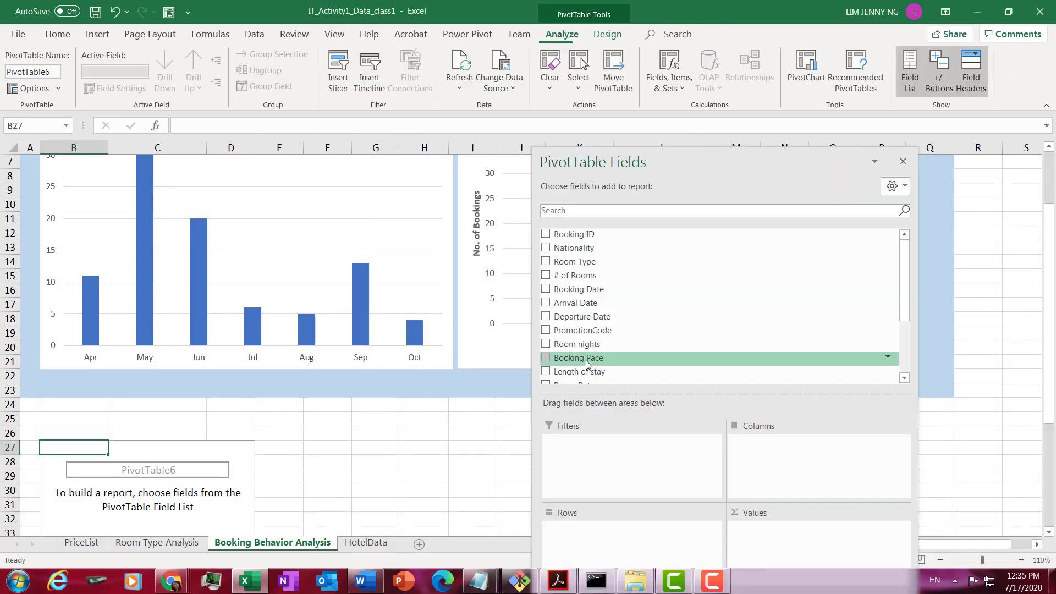
# Step: Add Booking Pace as the PivotTable's row field and Nationality as its column field
pyautogui.moveTo(1049, 388); pyautogui.dragTo(1049, 489)
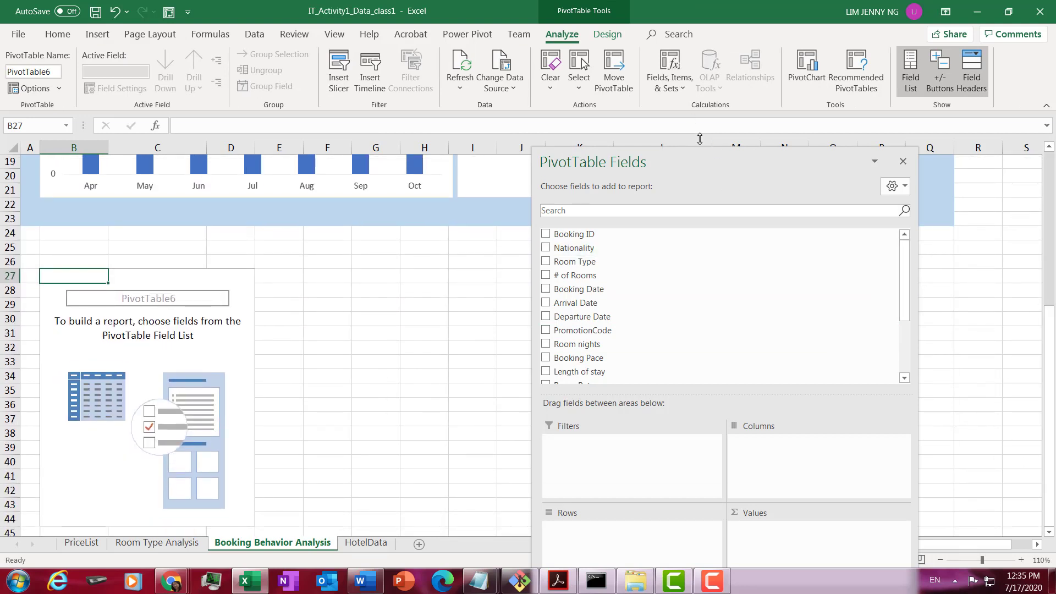
pyautogui.moveTo(708, 154); pyautogui.dragTo(755, 126)
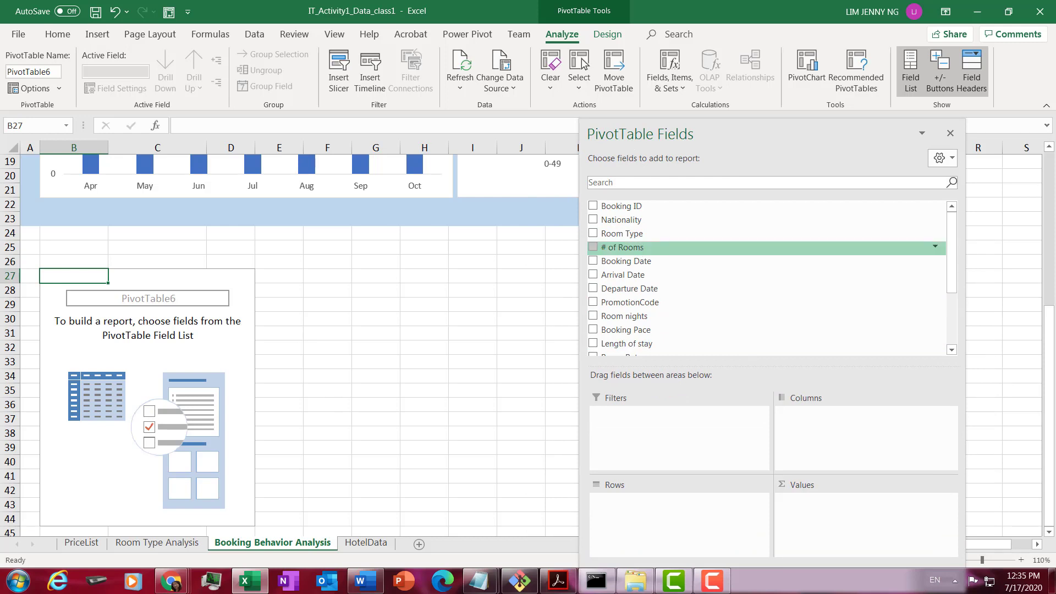
pyautogui.click(593, 330)
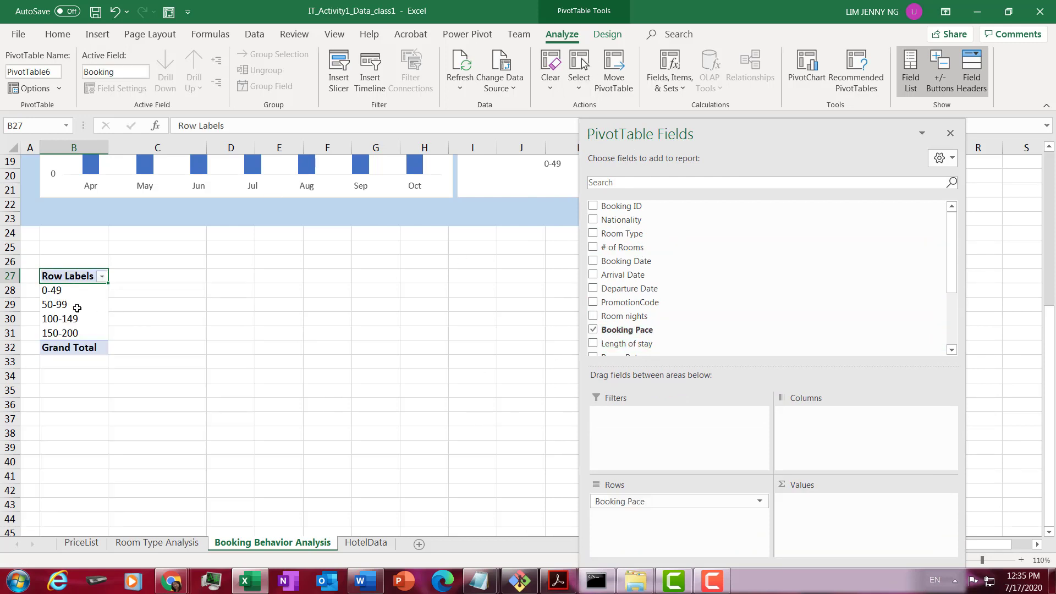
pyautogui.click(77, 308)
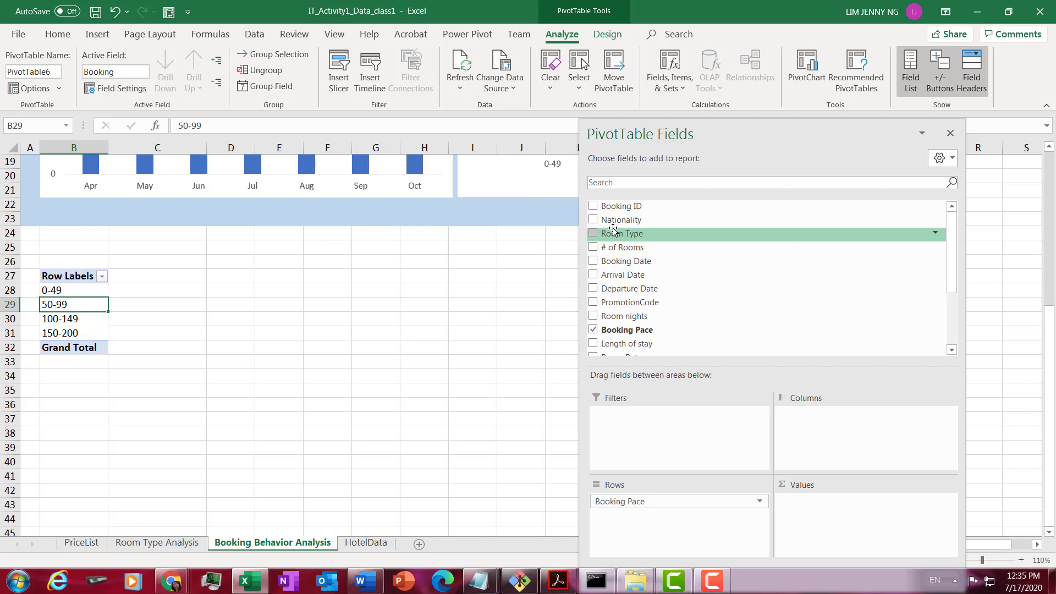
pyautogui.click(594, 220)
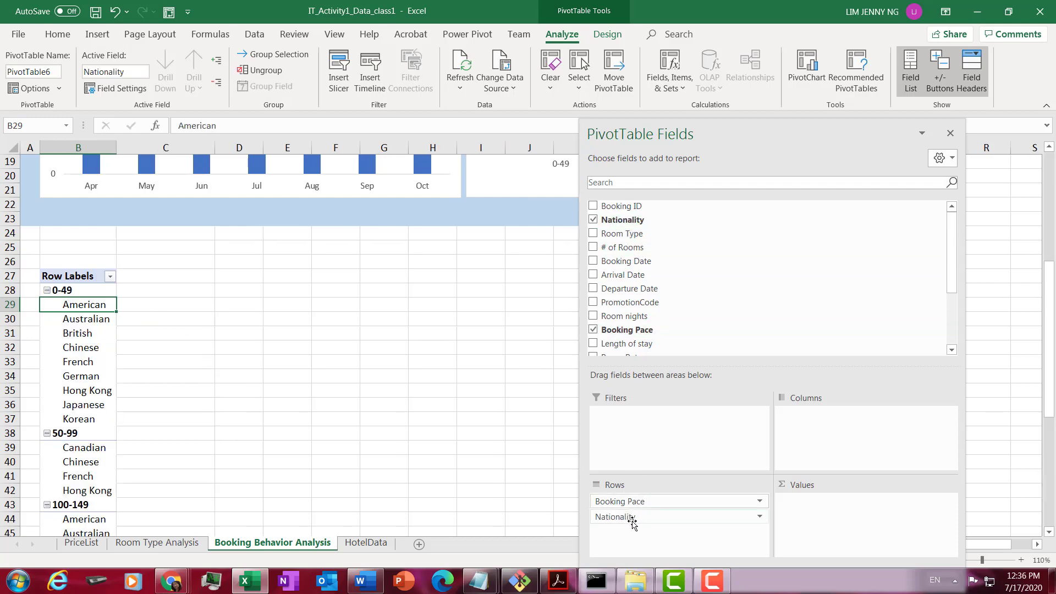
pyautogui.moveTo(633, 522); pyautogui.dragTo(837, 437)
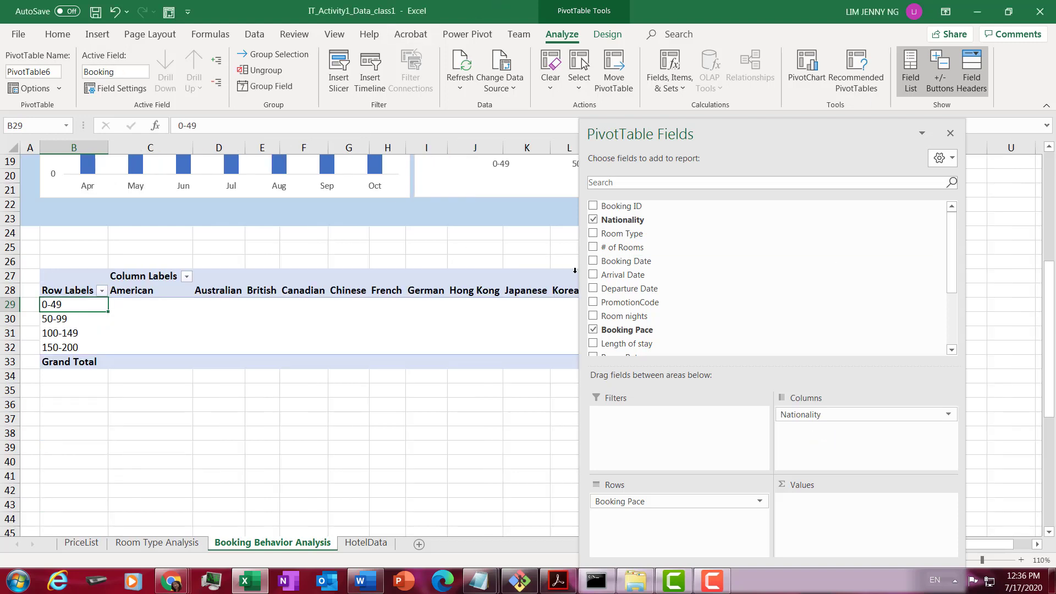
# Step: Add Booking ID to the PivotTable's values and summarize it by Count
pyautogui.click(593, 205)
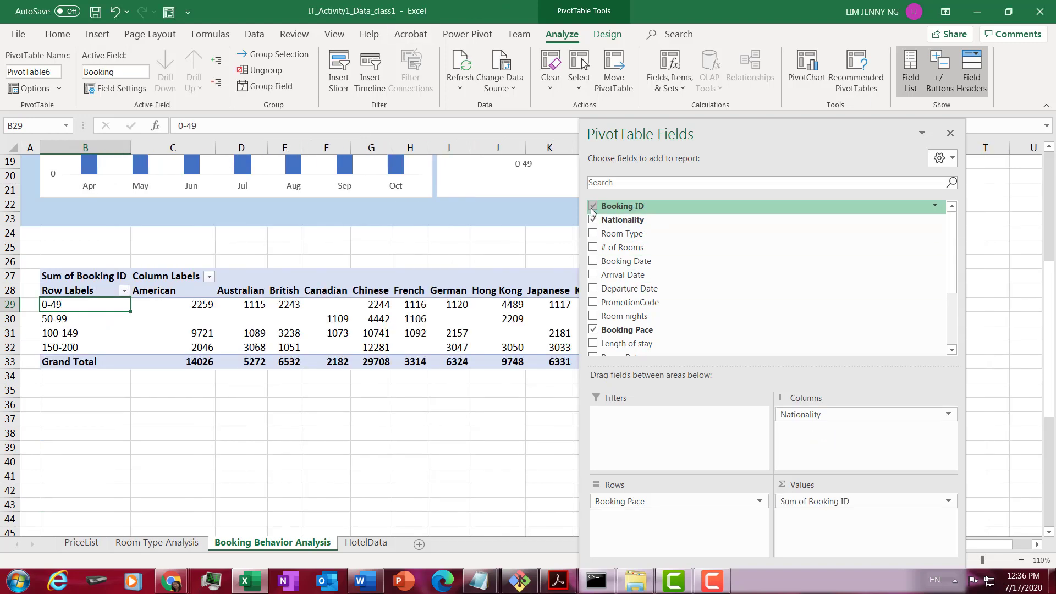
pyautogui.click(899, 501)
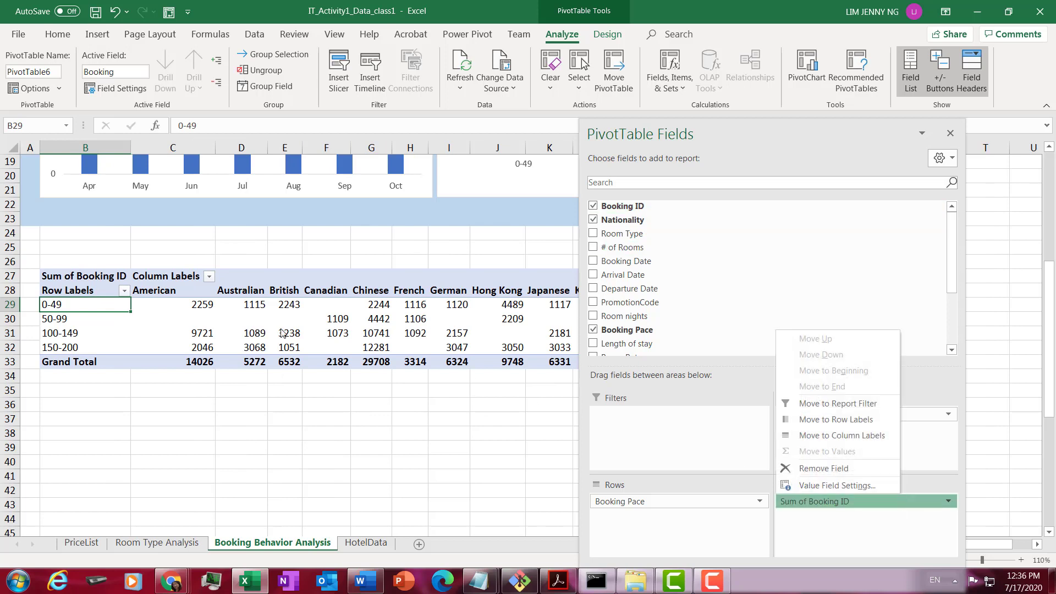
pyautogui.click(252, 333)
pyautogui.rightClick(253, 332)
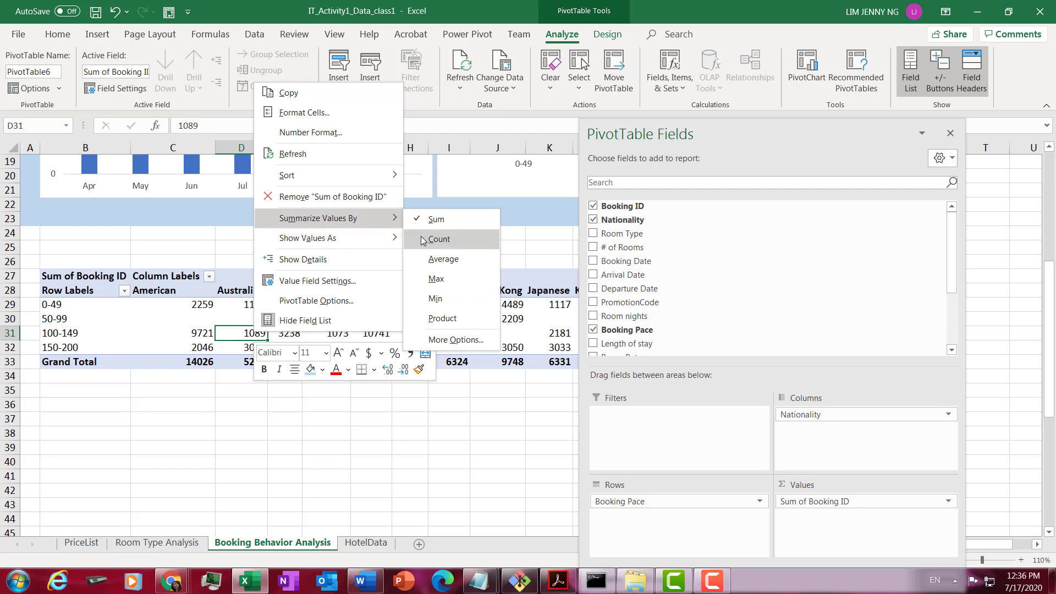
pyautogui.click(431, 238)
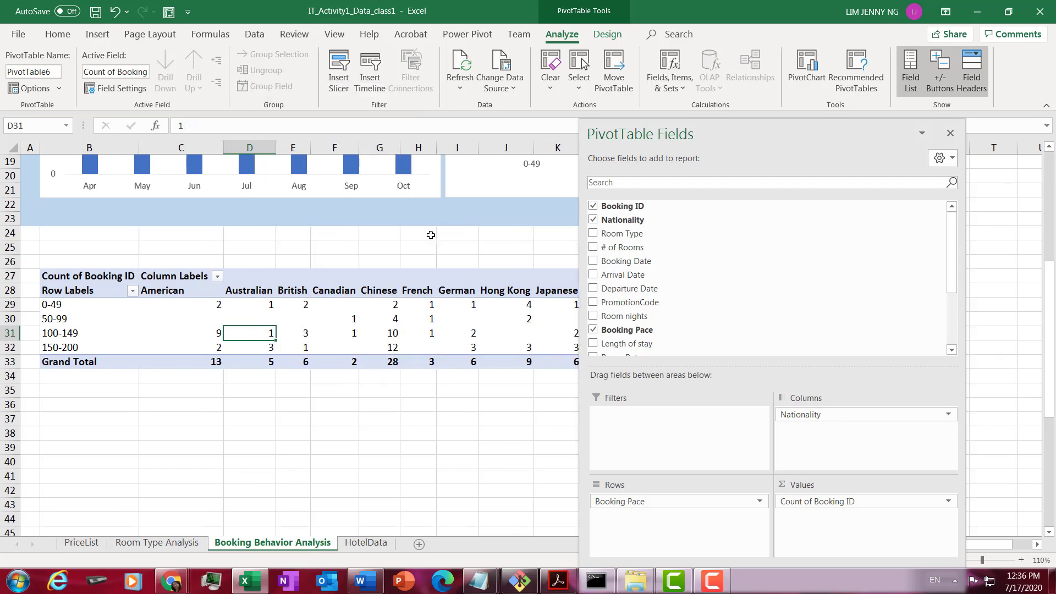
# Step: Close the PivotTable field list and widen the nationality and Grand Total columns
pyautogui.click(950, 134)
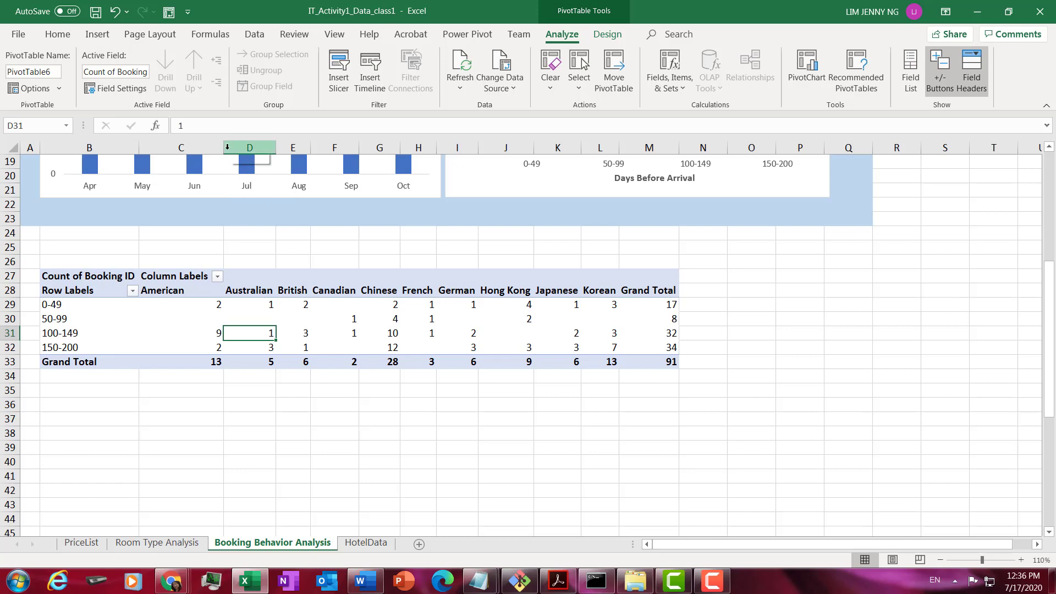
pyautogui.moveTo(224, 148); pyautogui.dragTo(841, 148)
pyautogui.click(481, 315)
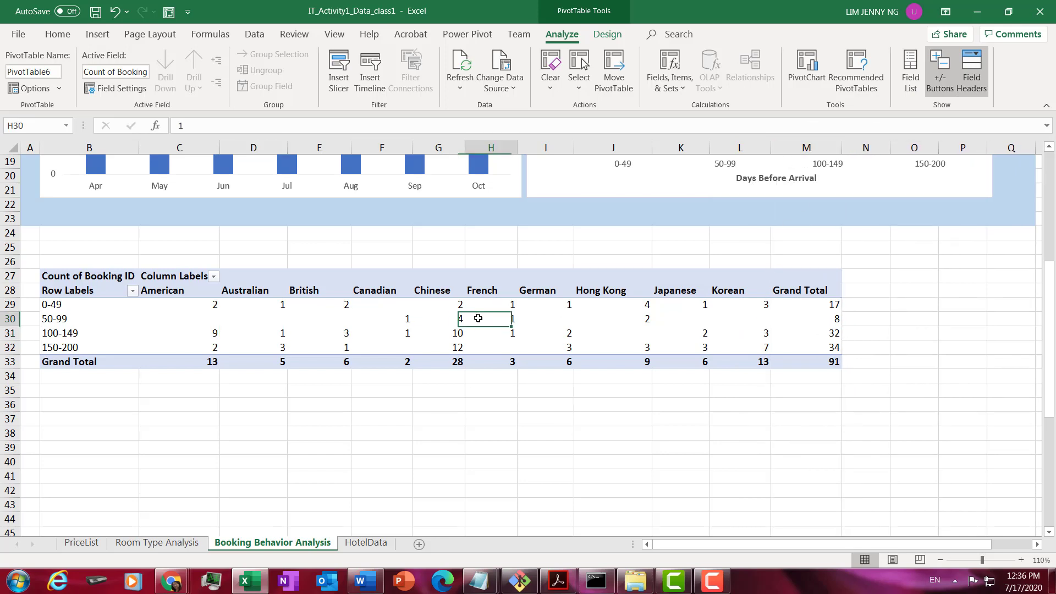
# Step: Change the PivotTable's report layout to a form that shows Booking Pace and Nationality as its header labels
pyautogui.click(91, 279)
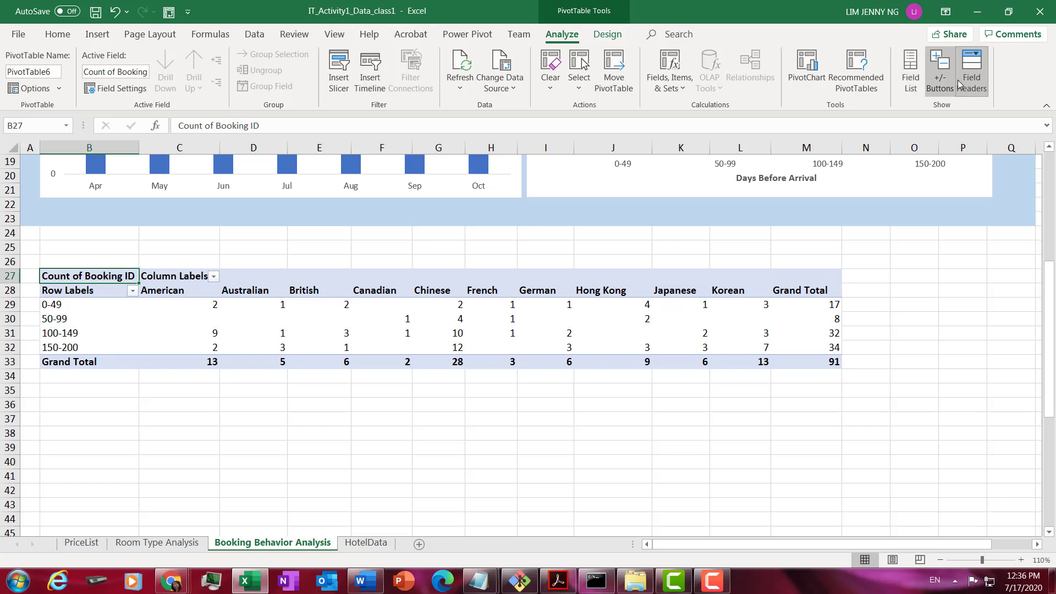
pyautogui.click(608, 36)
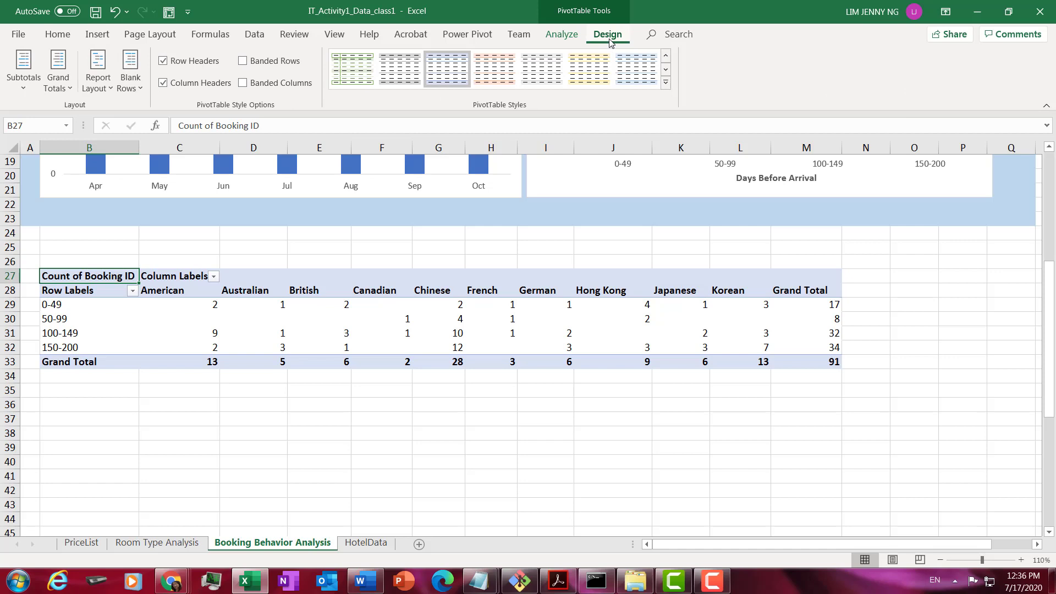
pyautogui.click(99, 89)
pyautogui.click(137, 181)
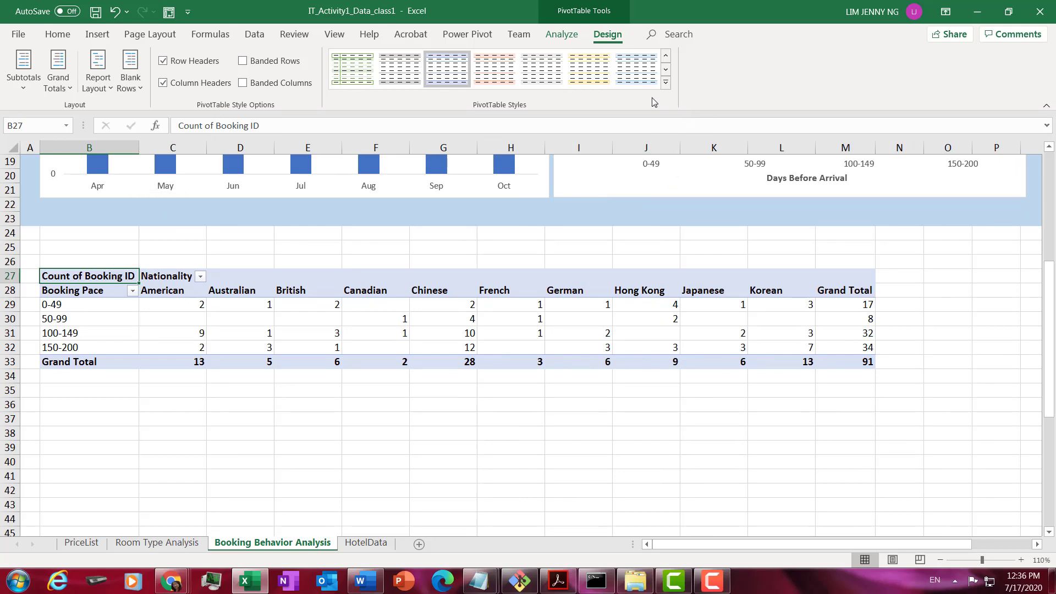
# Step: Apply a blue Medium PivotTable style with a solid blue header to the booking pace table
pyautogui.click(670, 71)
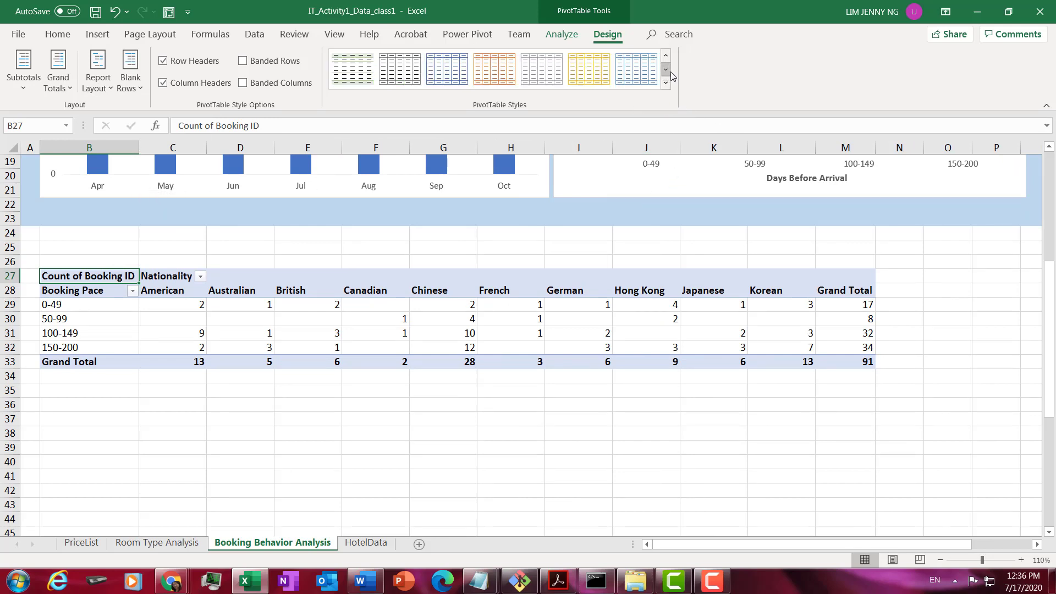
pyautogui.click(667, 84)
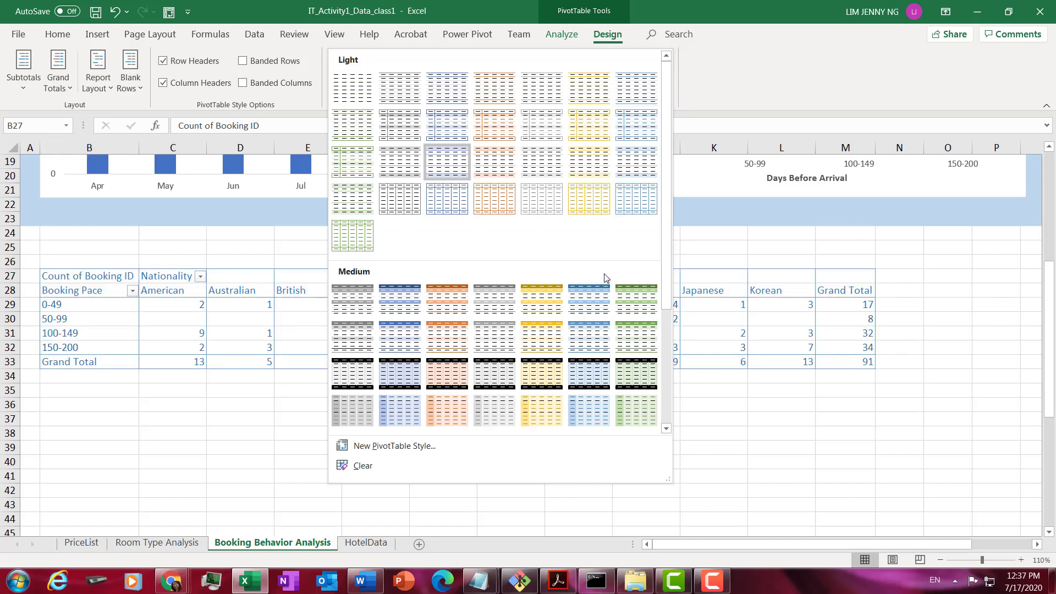
pyautogui.click(594, 304)
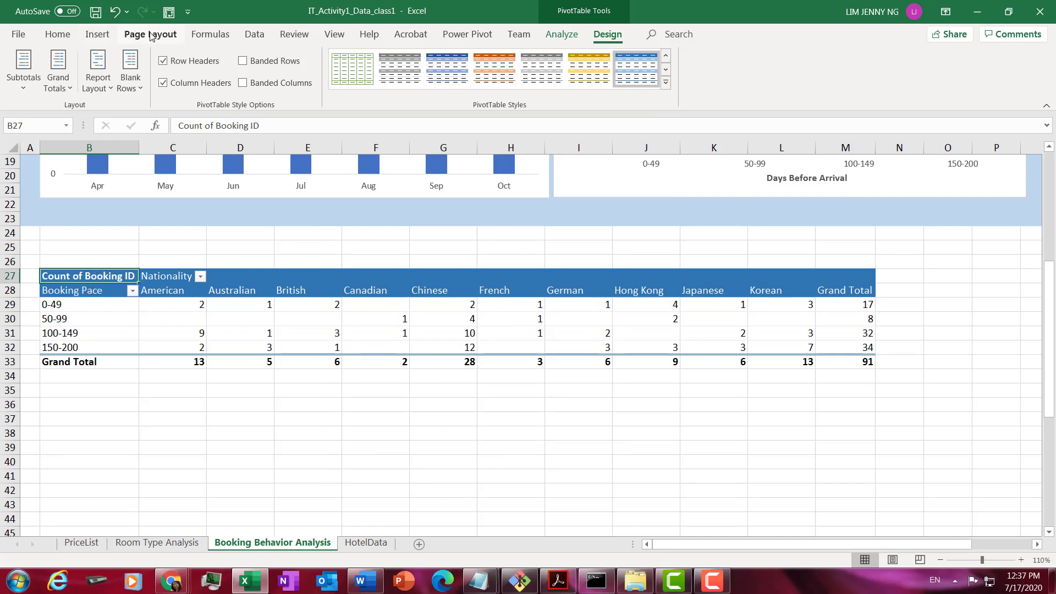
# Step: Rename the PivotTable's Count of Booking ID value field as No. of Bookings
pyautogui.click(559, 35)
pyautogui.click(114, 71)
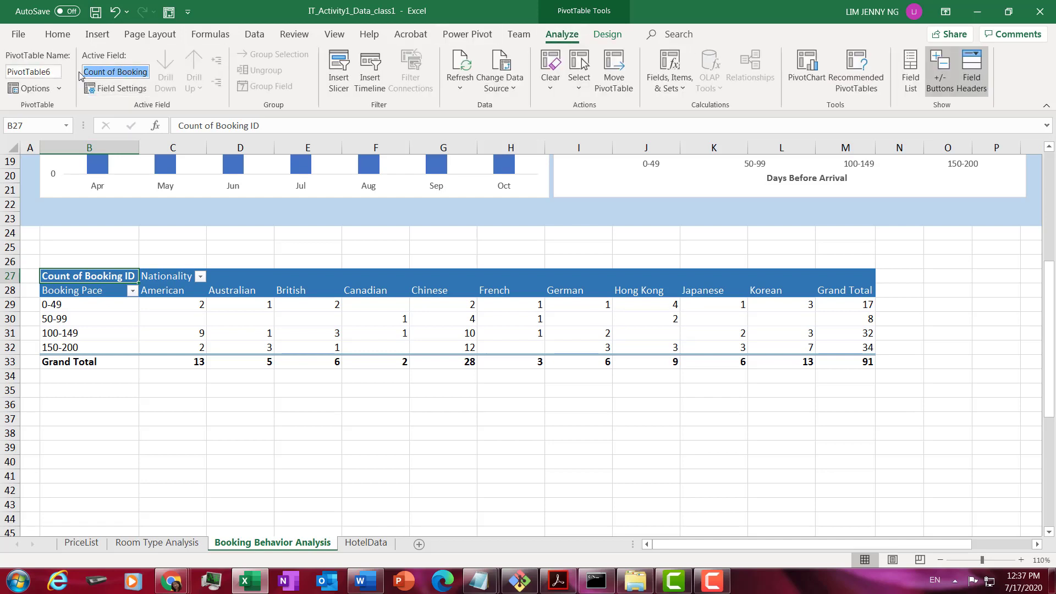
pyautogui.click(138, 70)
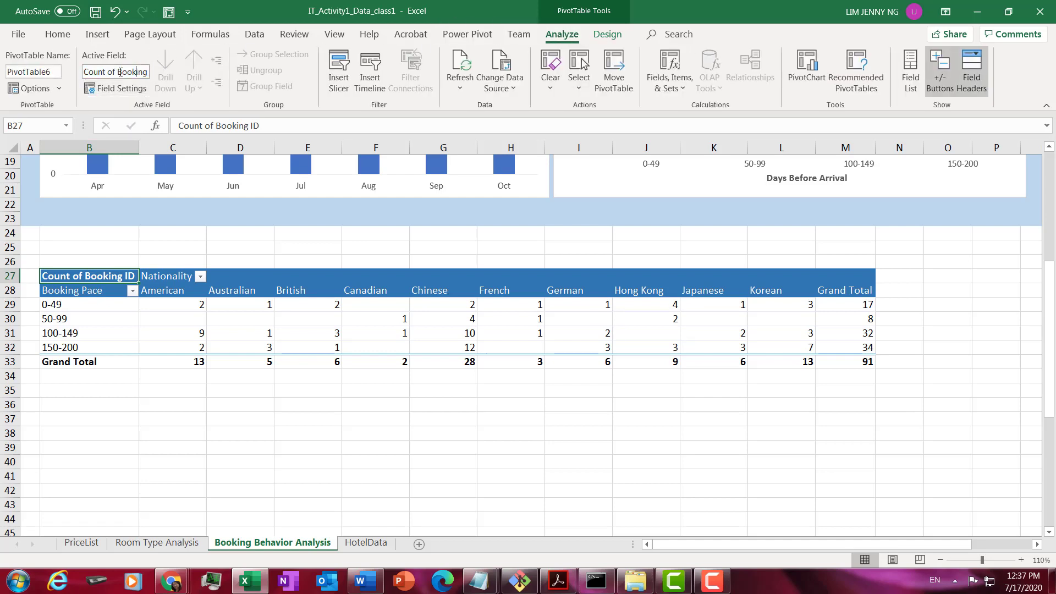
pyautogui.moveTo(90, 75); pyautogui.dragTo(83, 72)
pyautogui.write('No.')
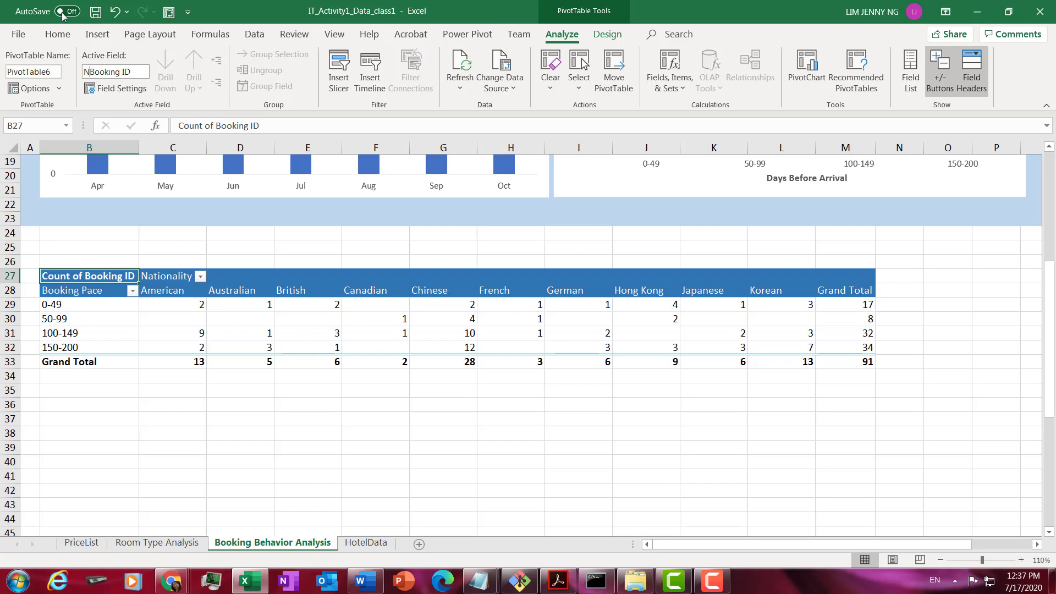
pyautogui.write(' of')
pyautogui.press('End')
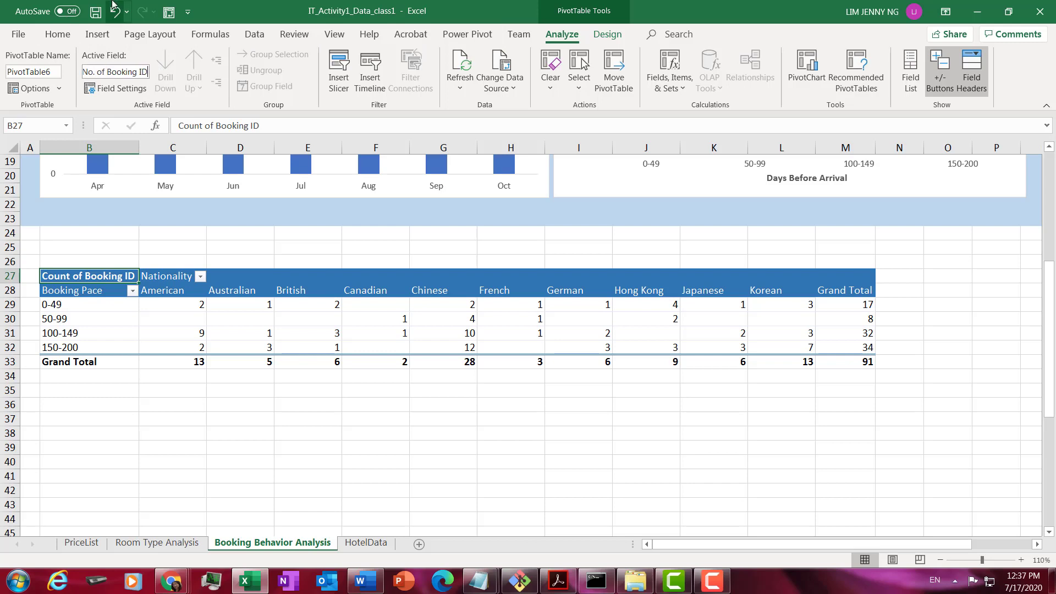
pyautogui.press('BackSpace')
pyautogui.press('BackSpace')
pyautogui.press('Return')
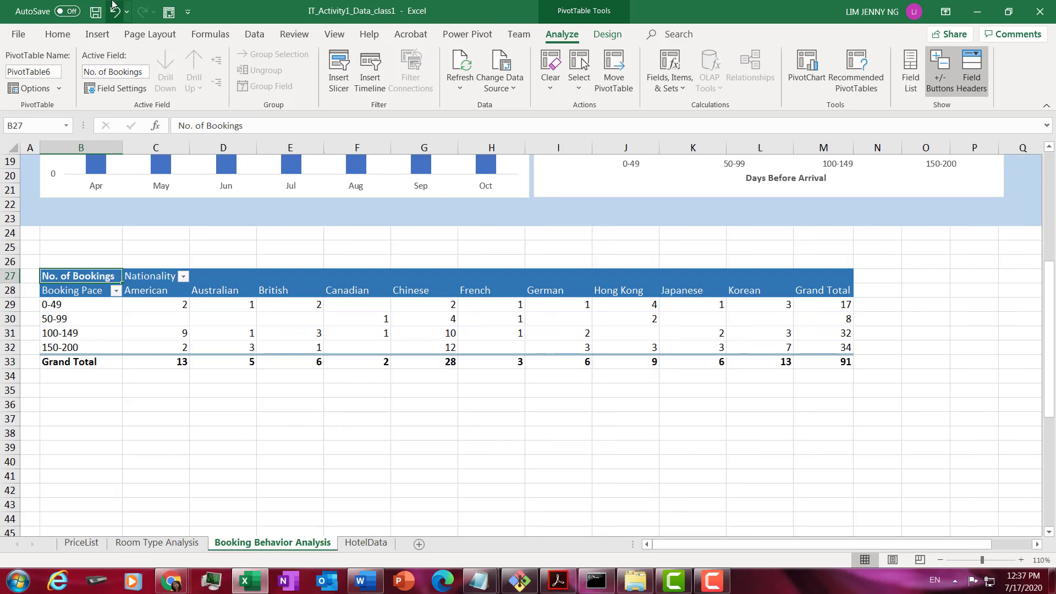
# Step: Hide the field headers of the No. of Bookings PivotTable
pyautogui.click(248, 316)
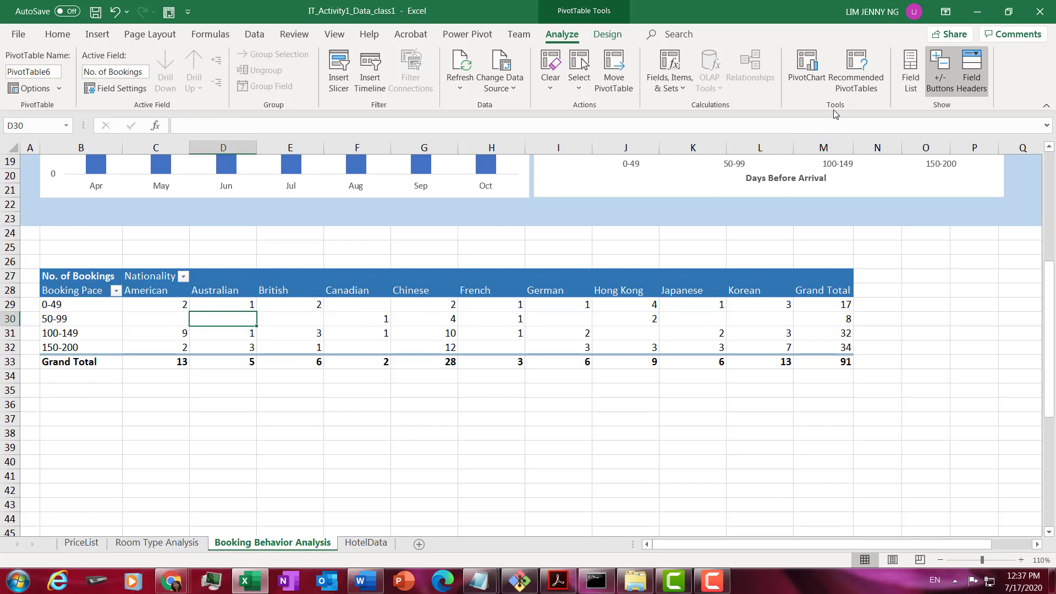
pyautogui.click(975, 88)
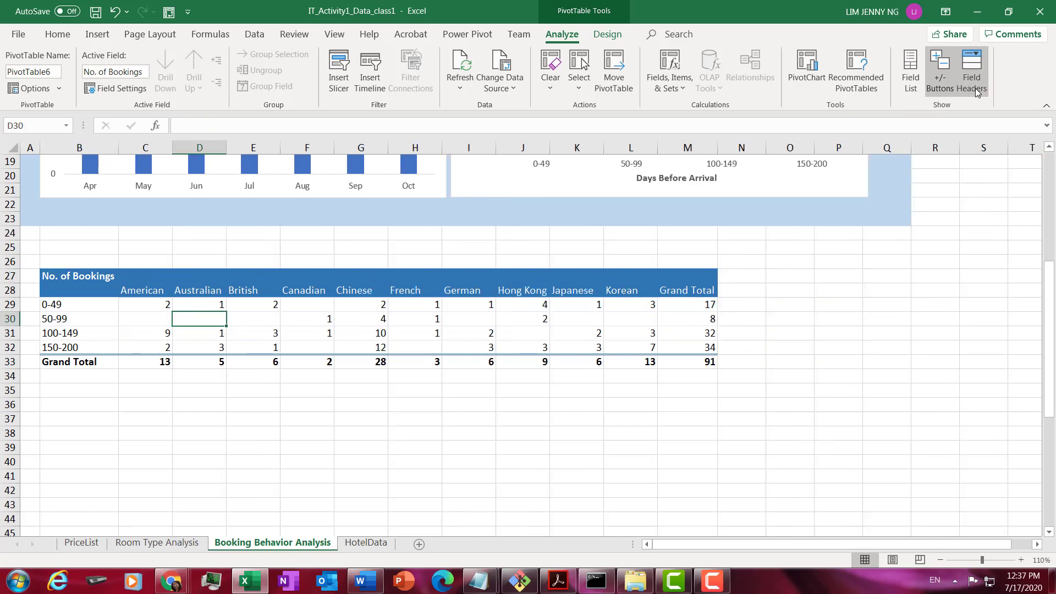
pyautogui.click(685, 331)
pyautogui.click(627, 401)
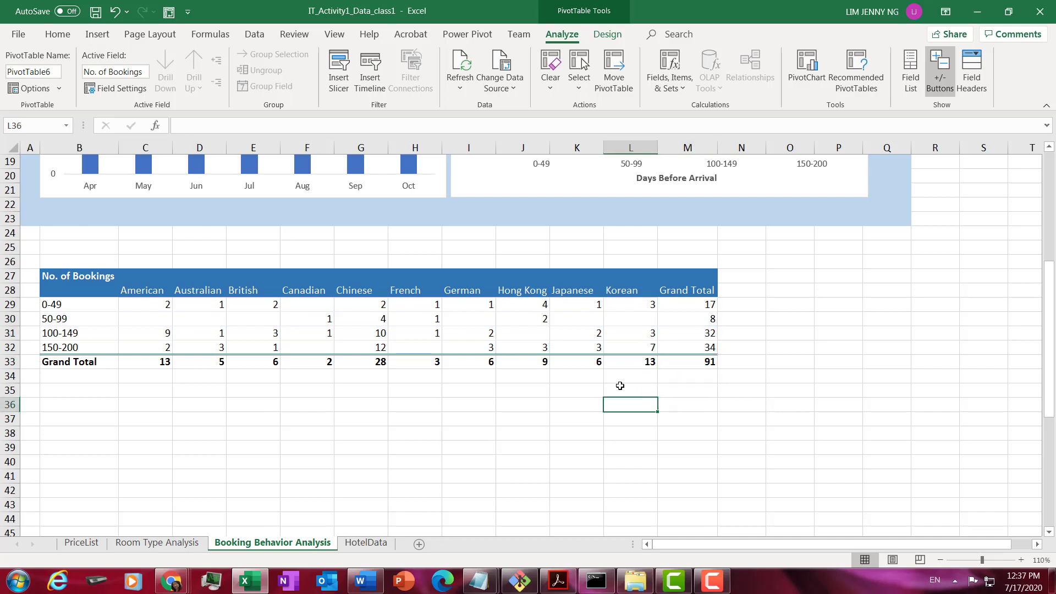
# Step: Enter the title Booking Pace by Nationality in cell B26 above the PivotTable
pyautogui.click(91, 263)
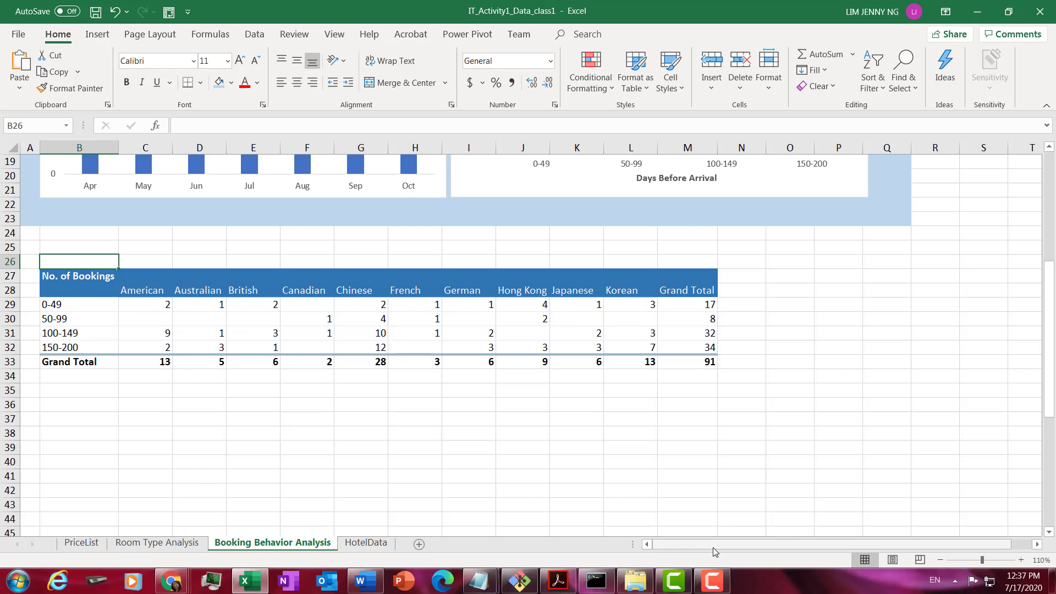
pyautogui.write('Book')
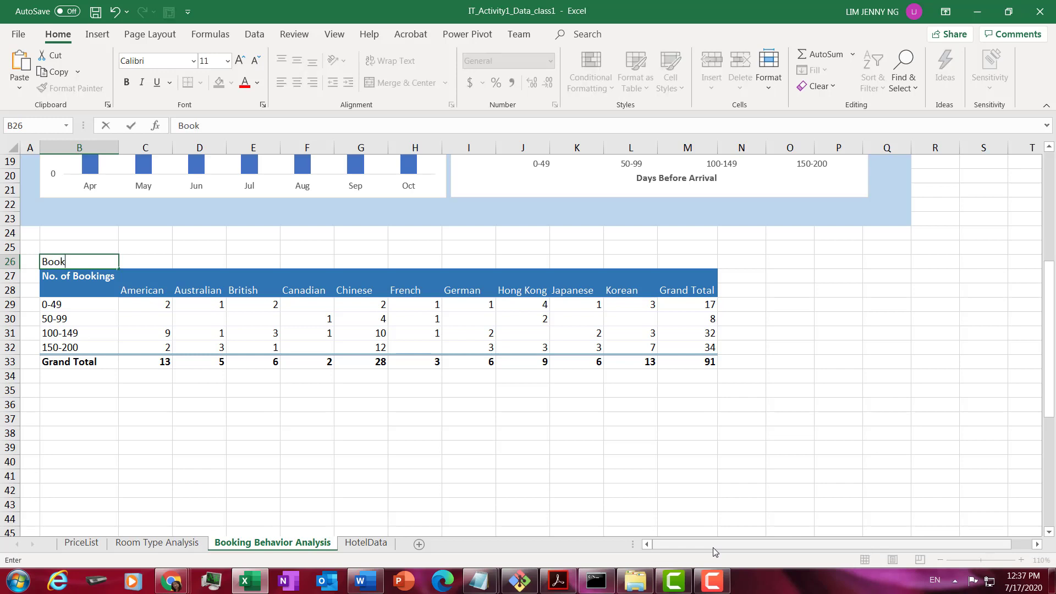
pyautogui.write('ing Pace by Nationality')
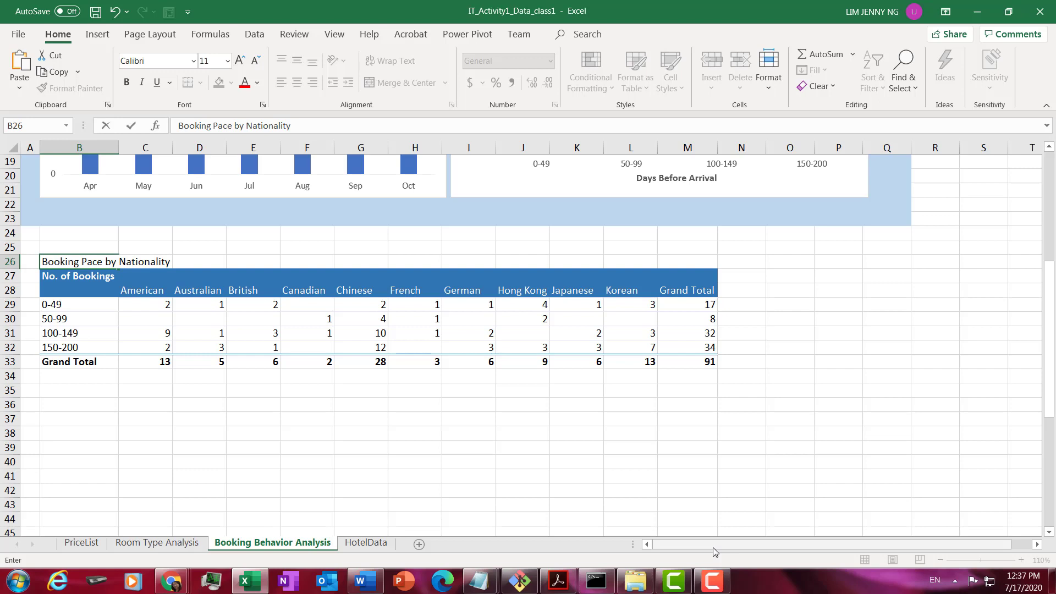
pyautogui.press('Return')
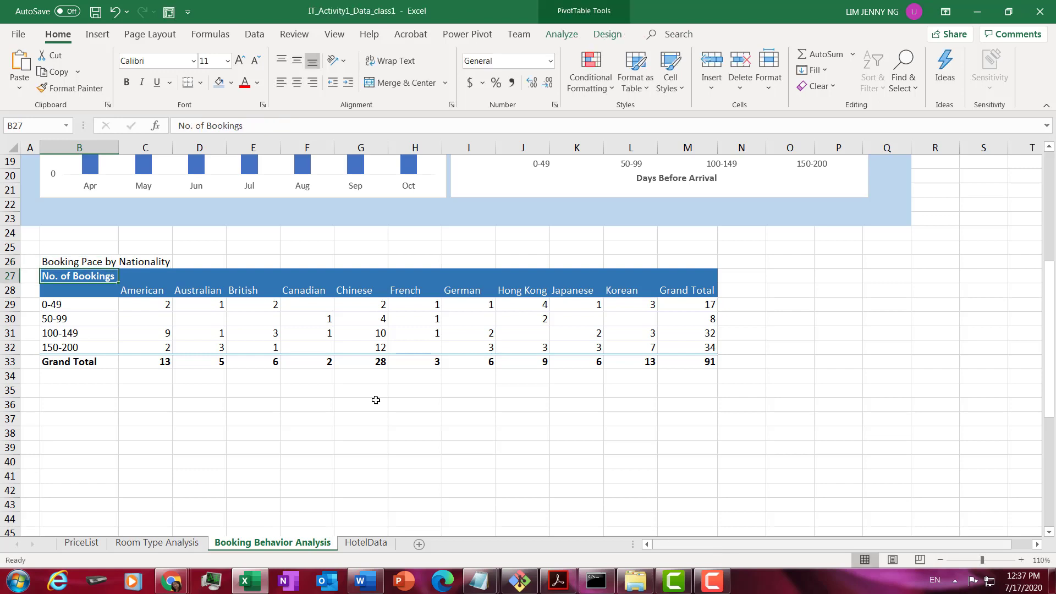
# Step: Merge and center the title across B26:M26 and format it as 18-point bold with a light blue fill
pyautogui.moveTo(69, 264); pyautogui.dragTo(692, 267)
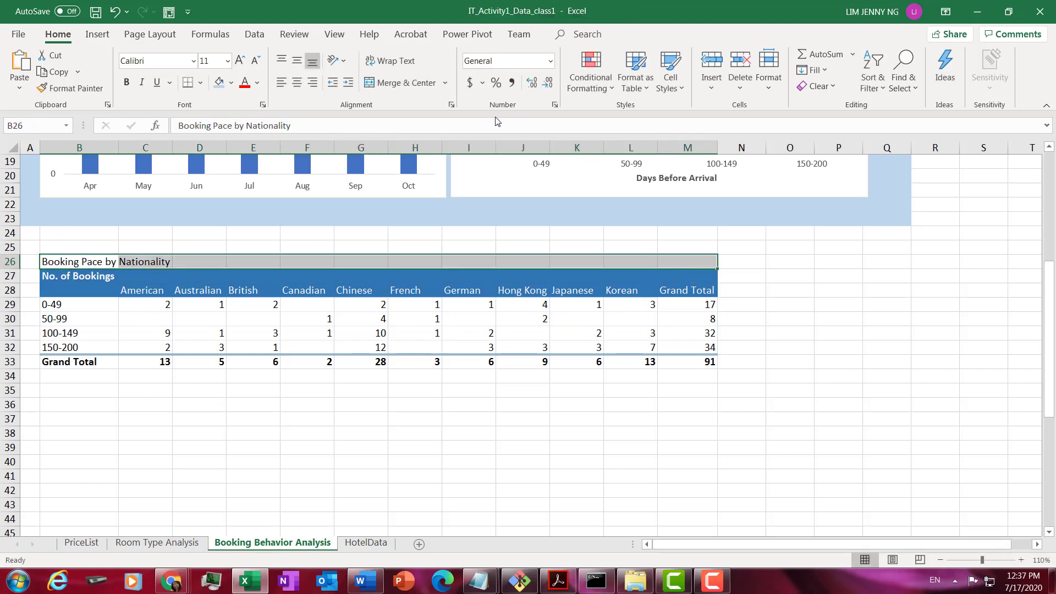
pyautogui.click(426, 82)
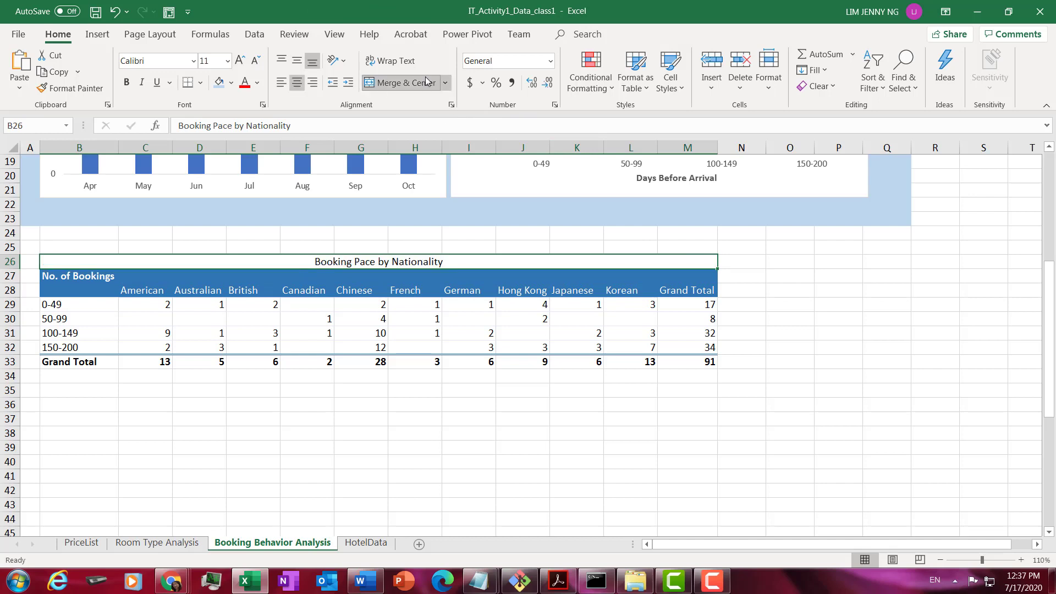
pyautogui.click(227, 60)
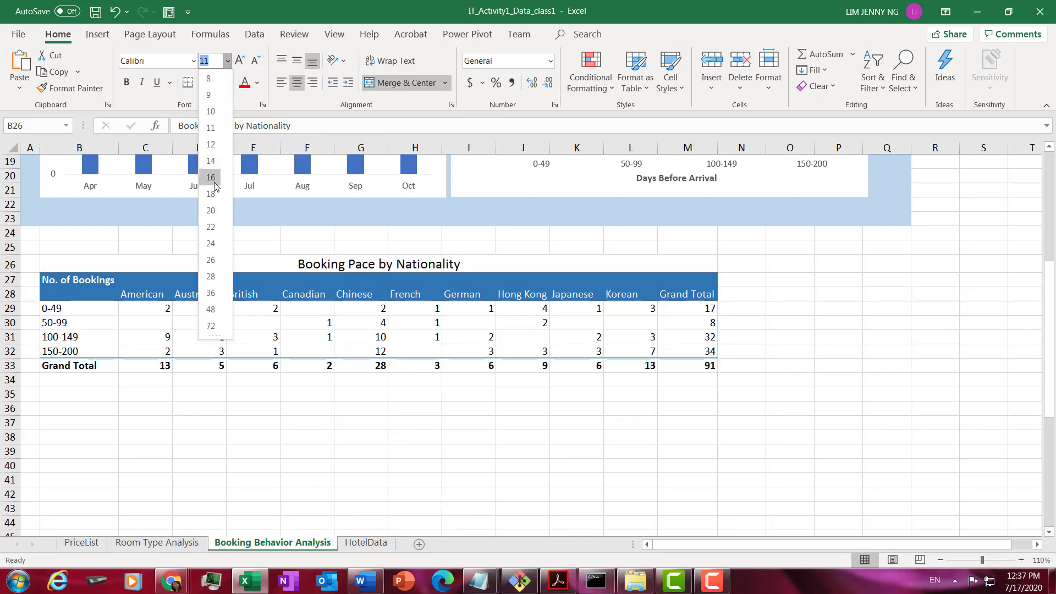
pyautogui.click(211, 194)
pyautogui.click(126, 82)
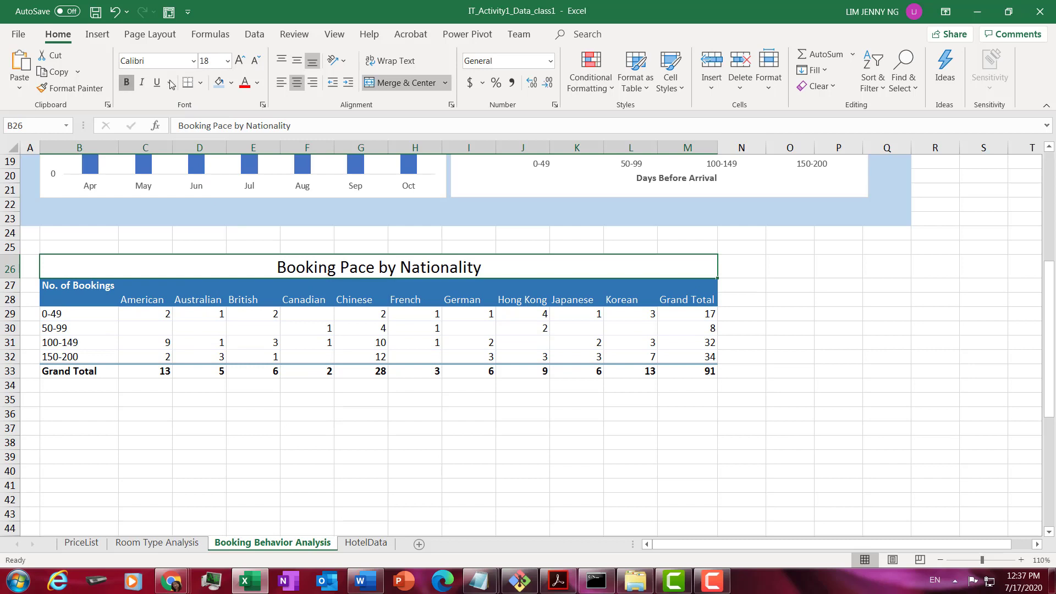
pyautogui.click(219, 82)
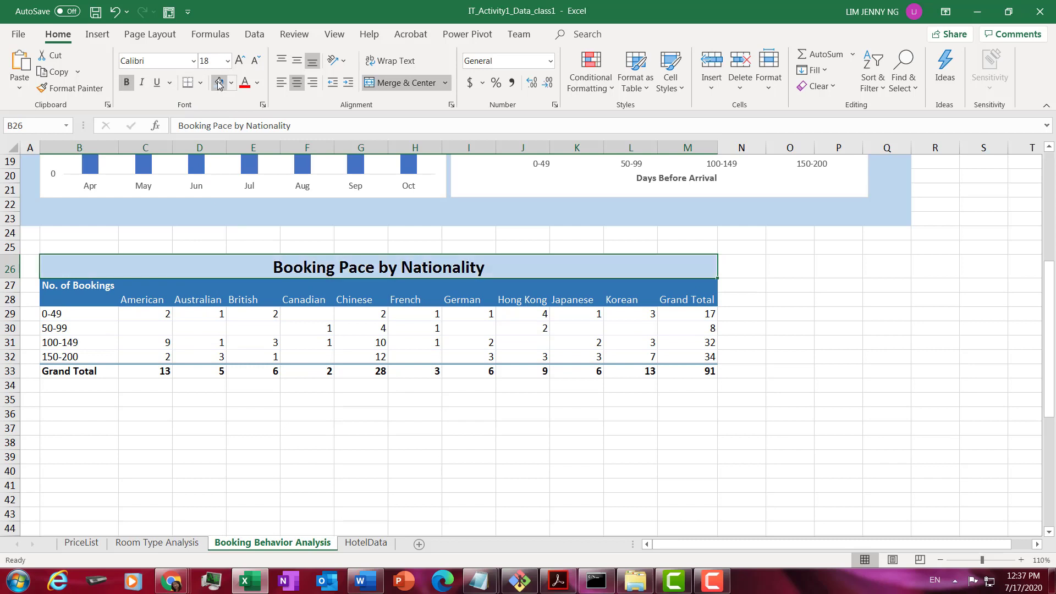
# Step: Compare the formatted table with the Booking Pace by Nationality table in the Acrobat answer sheet, and return to the Excel workbook
pyautogui.click(302, 299)
pyautogui.click(407, 299)
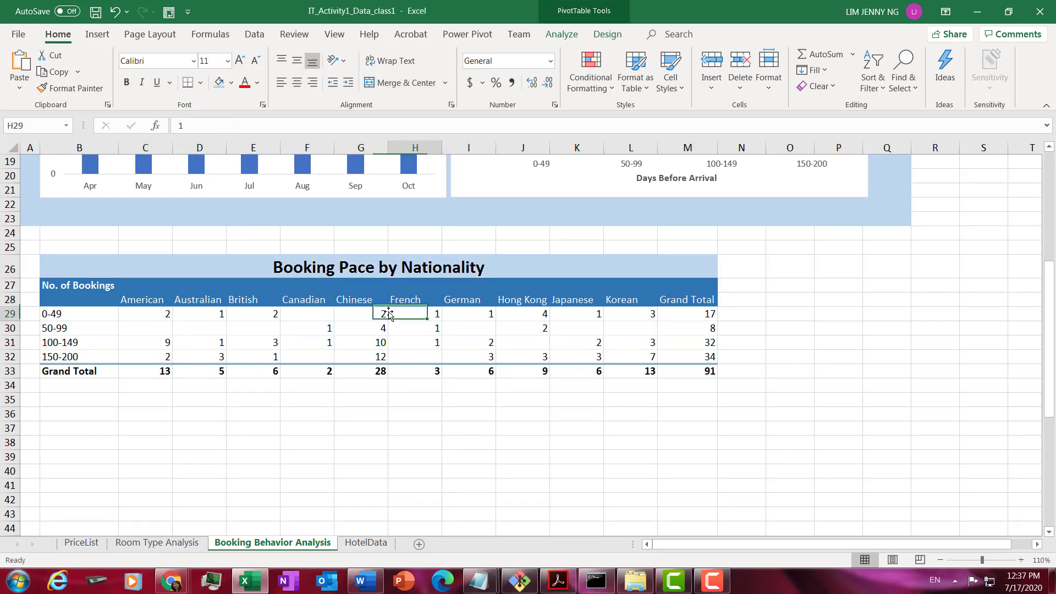
pyautogui.click(632, 313)
pyautogui.click(617, 340)
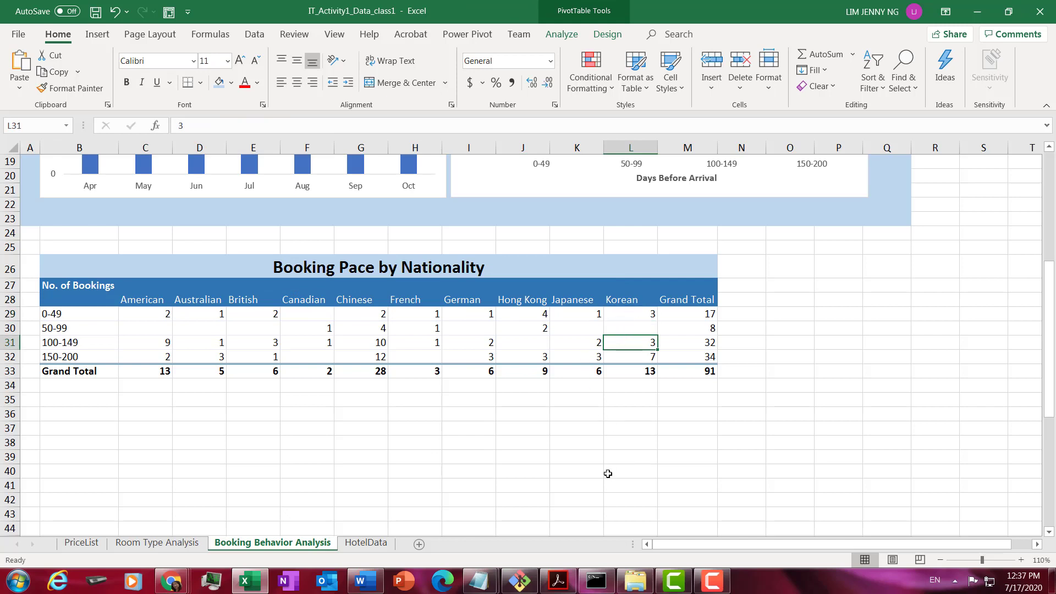
pyautogui.click(558, 581)
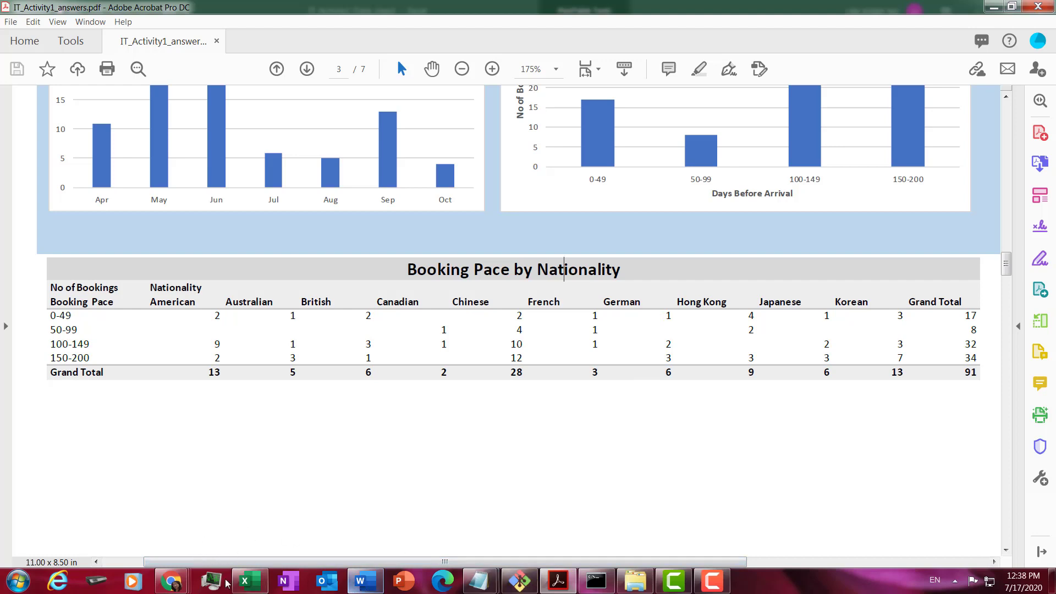
pyautogui.click(248, 581)
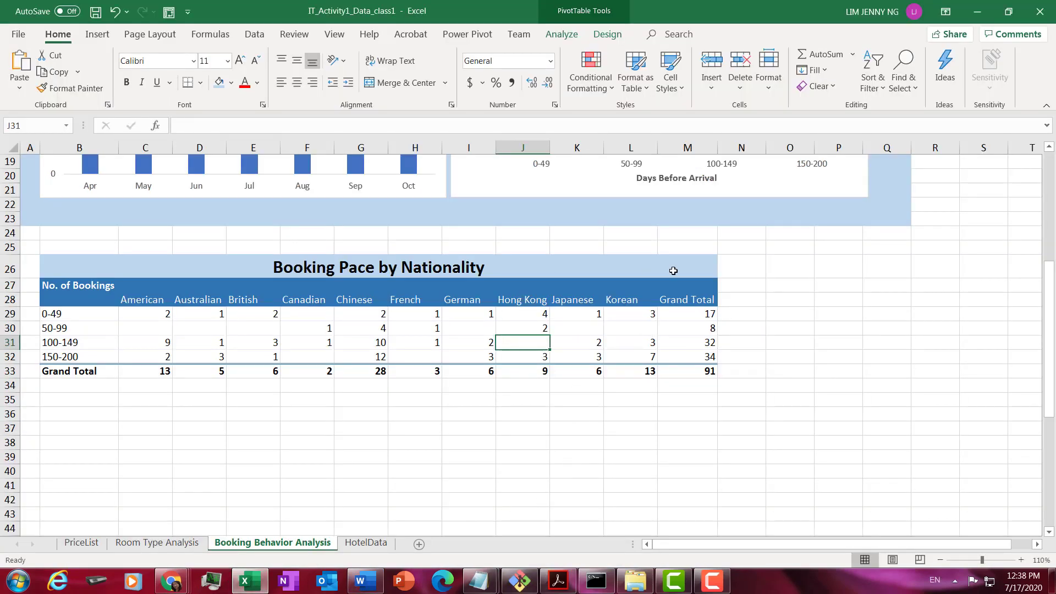
pyautogui.click(169, 316)
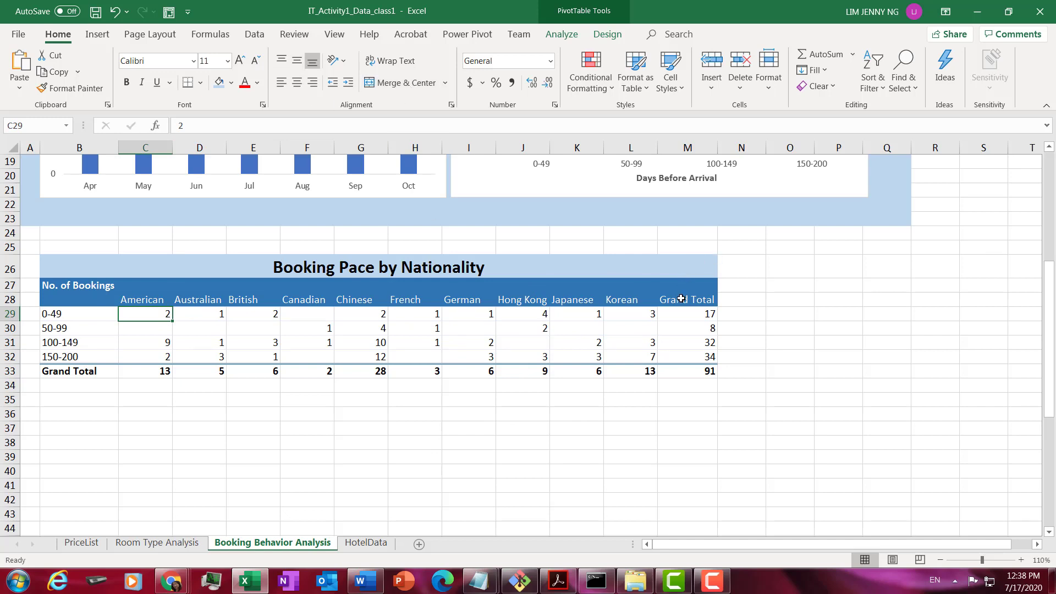
pyautogui.click(614, 287)
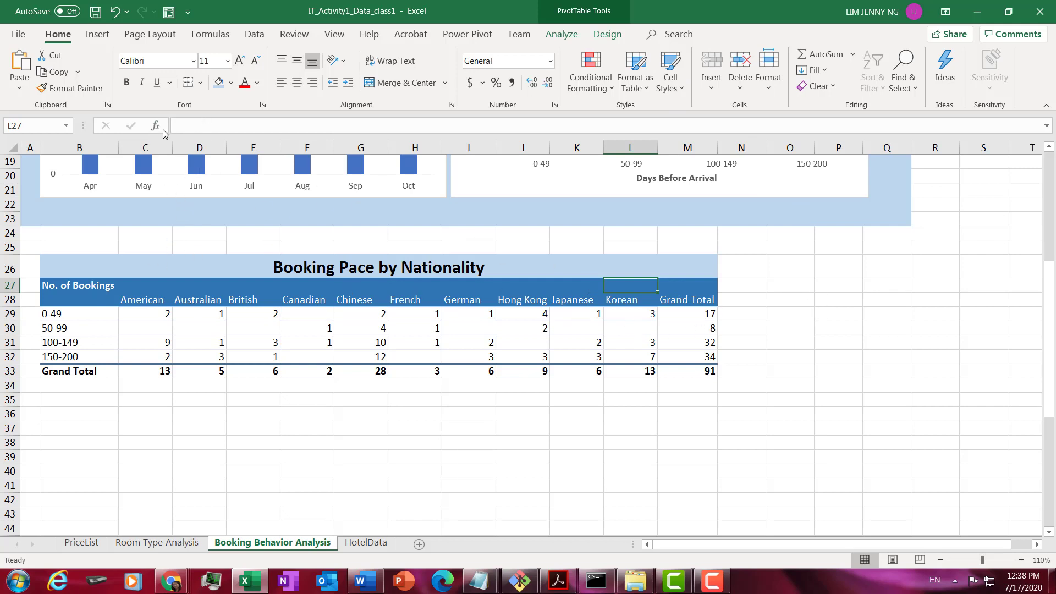
# Step: Widen the American, Australian and French columns of the PivotTable
pyautogui.moveTo(172, 147); pyautogui.dragTo(250, 145)
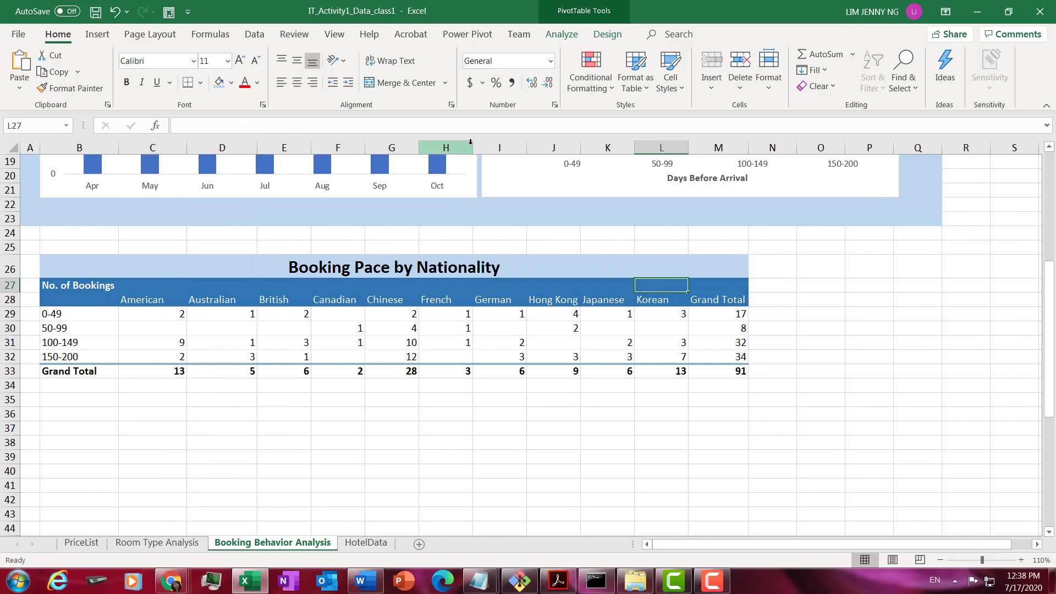
pyautogui.moveTo(473, 146); pyautogui.dragTo(489, 145)
pyautogui.click(745, 270)
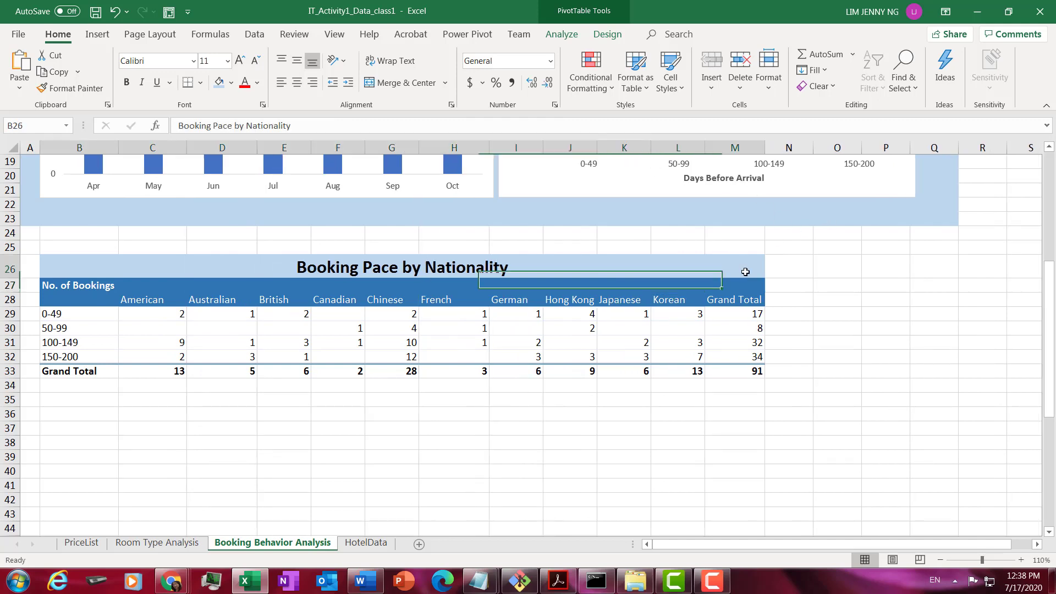
# Step: Widen the Hong Kong, Japanese, Korean and Grand Total columns, and widen the American column further
pyautogui.click(875, 181)
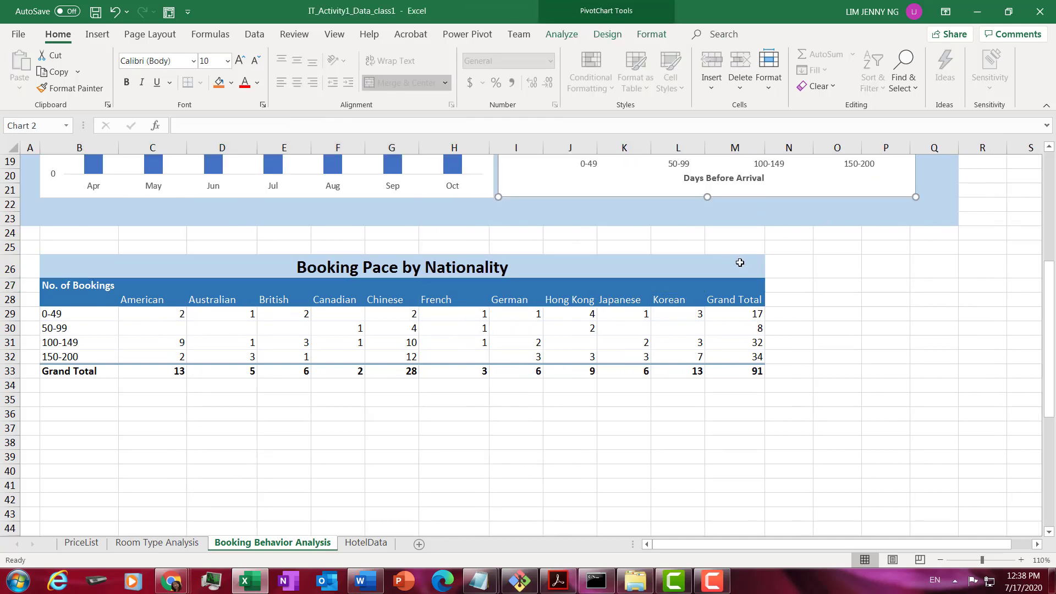
pyautogui.click(739, 262)
pyautogui.click(905, 188)
pyautogui.moveTo(735, 299); pyautogui.dragTo(734, 371)
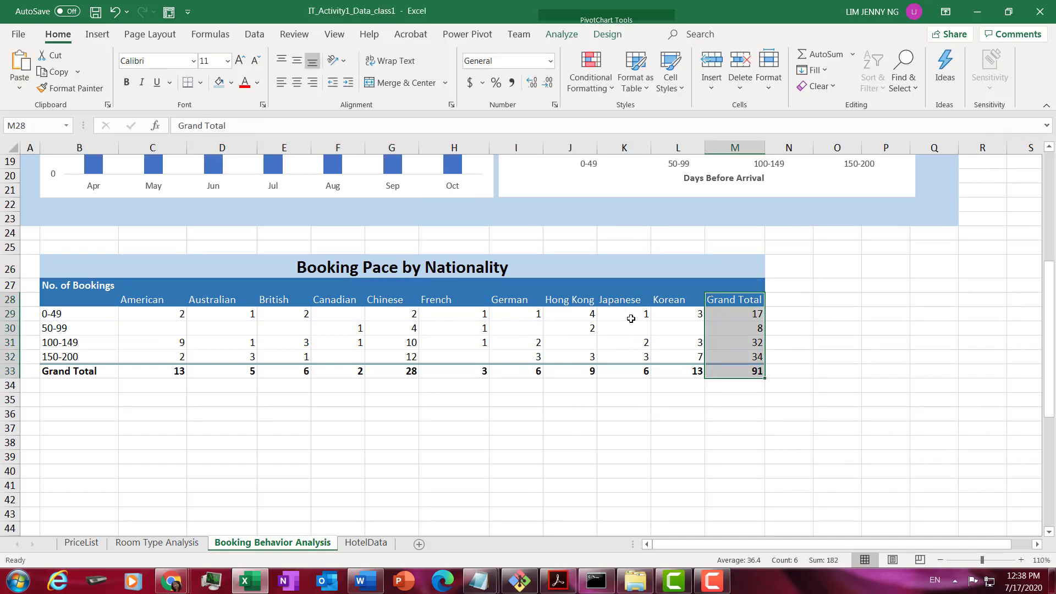
pyautogui.moveTo(597, 149); pyautogui.dragTo(854, 153)
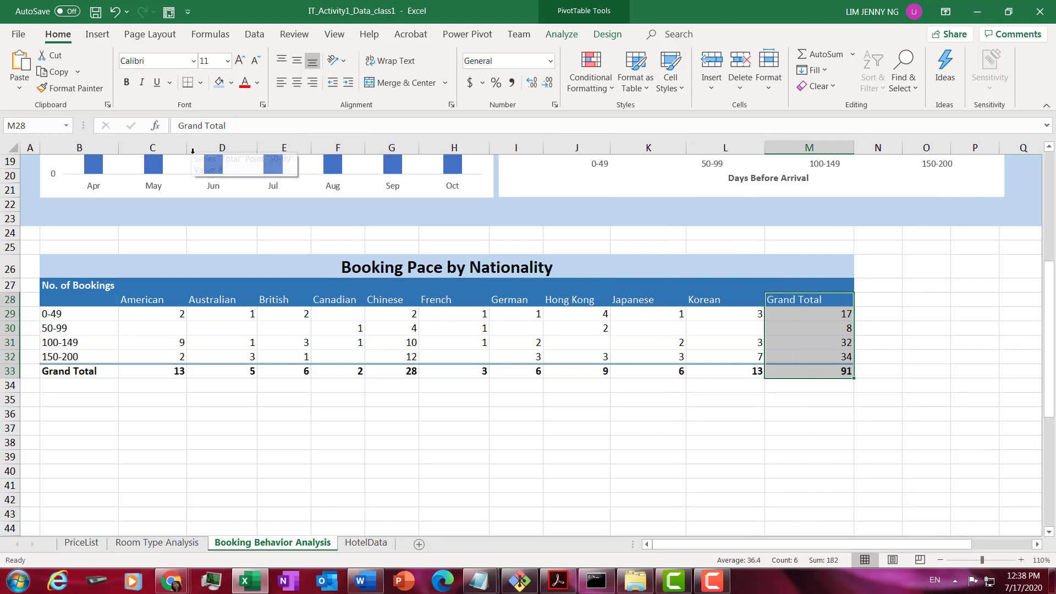
pyautogui.moveTo(187, 149); pyautogui.dragTo(203, 149)
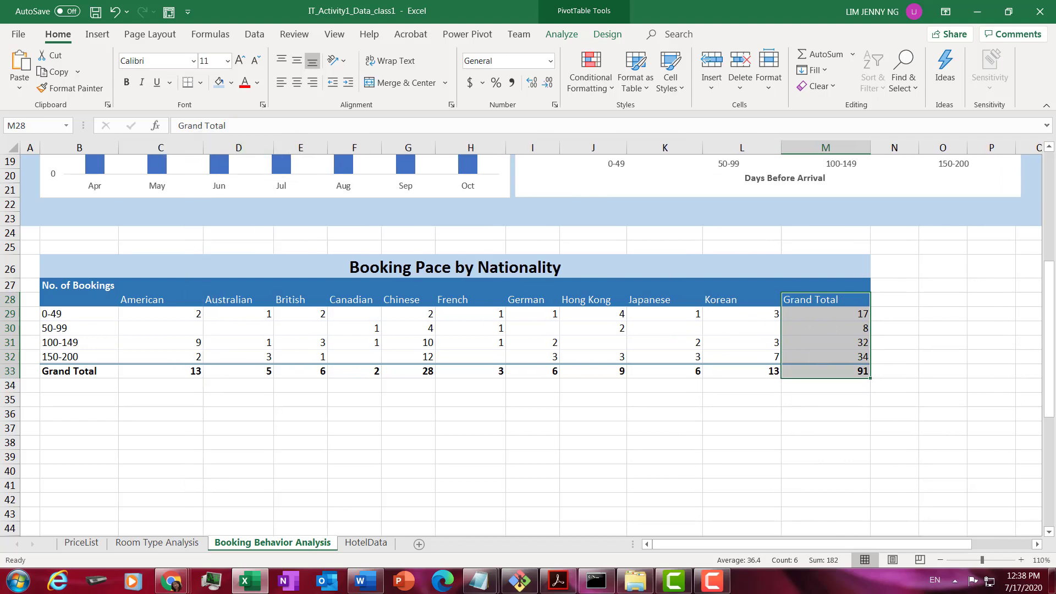
# Step: Narrow the Booking Pace Analysis chart to end in column P and the No. of Bookings per Month chart to end in column H
pyautogui.moveTo(1050, 379); pyautogui.dragTo(961, 288)
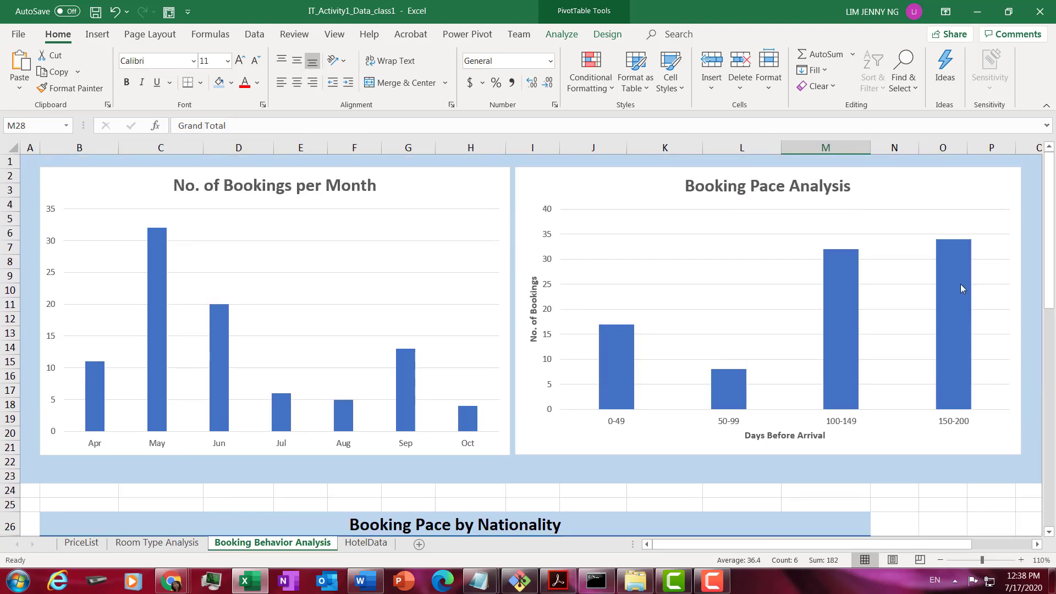
pyautogui.click(962, 244)
pyautogui.moveTo(1013, 169); pyautogui.dragTo(985, 166)
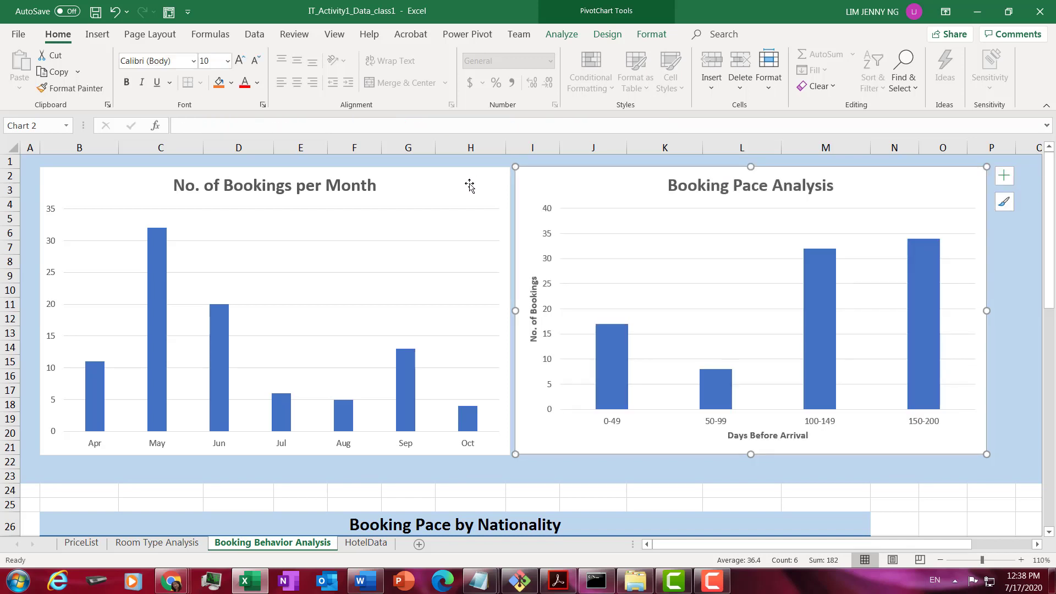
pyautogui.click(494, 174)
pyautogui.moveTo(509, 168); pyautogui.dragTo(482, 167)
# Step: Move the Booking Pace Analysis chart close beside the monthly bookings chart, narrow it to end in column O, and deselect it
pyautogui.click(585, 182)
pyautogui.moveTo(585, 182); pyautogui.dragTo(561, 184)
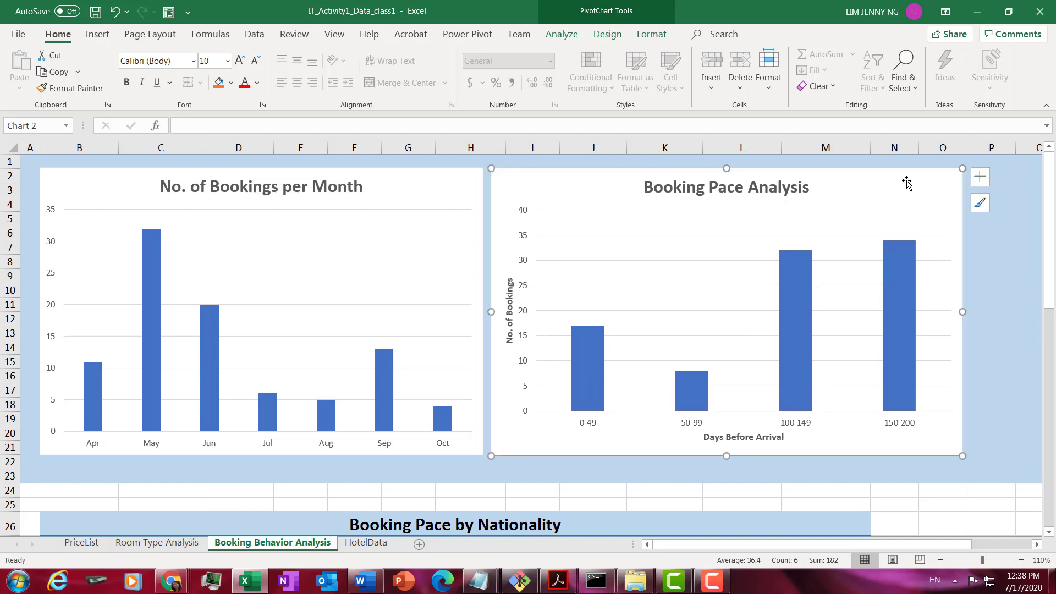
pyautogui.moveTo(961, 168); pyautogui.dragTo(914, 170)
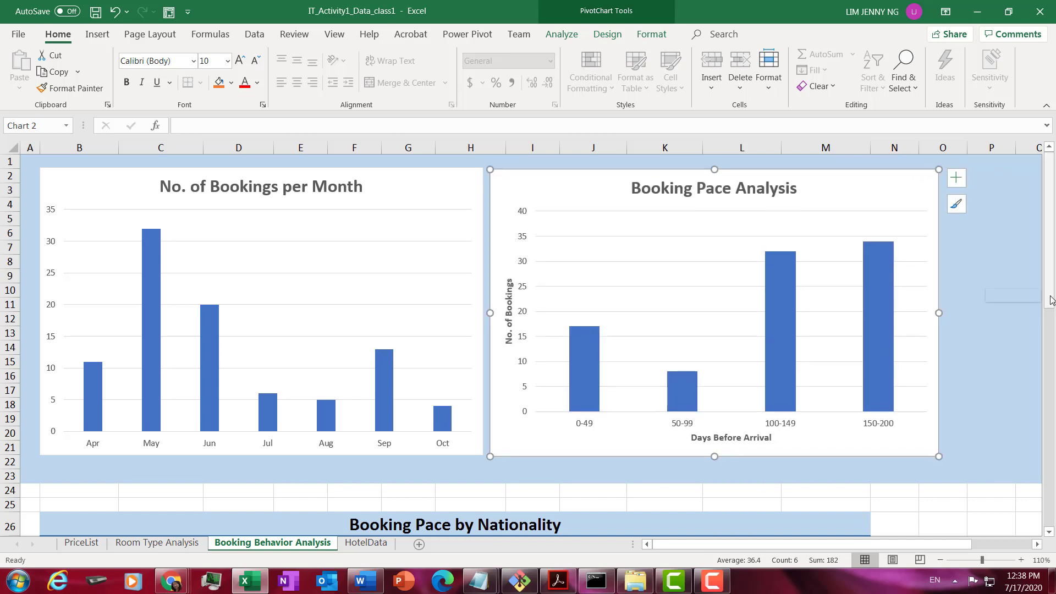
pyautogui.moveTo(1049, 302); pyautogui.dragTo(1050, 361)
pyautogui.click(911, 413)
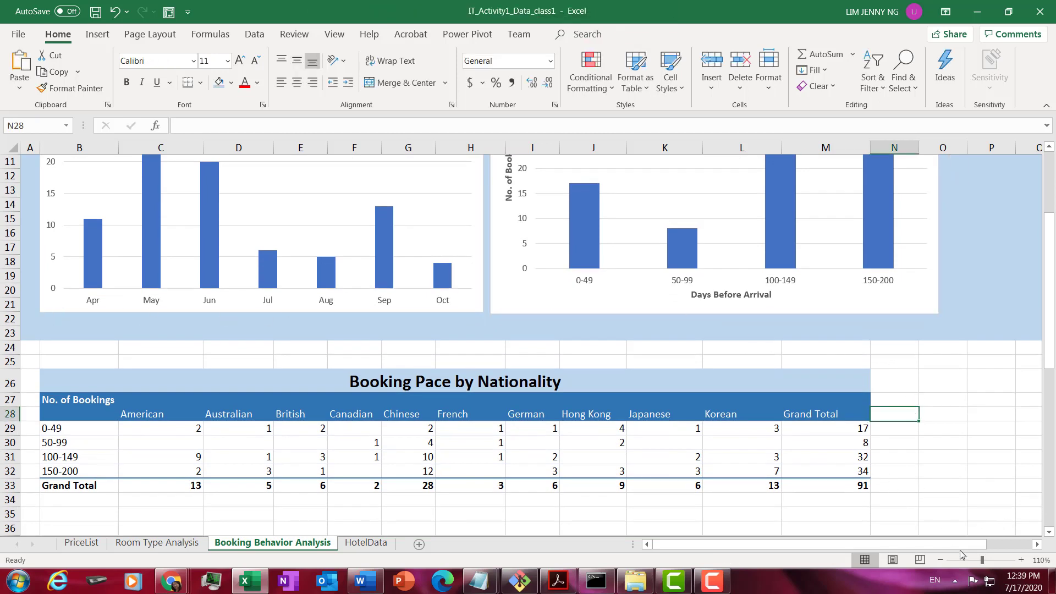
pyautogui.click(355, 510)
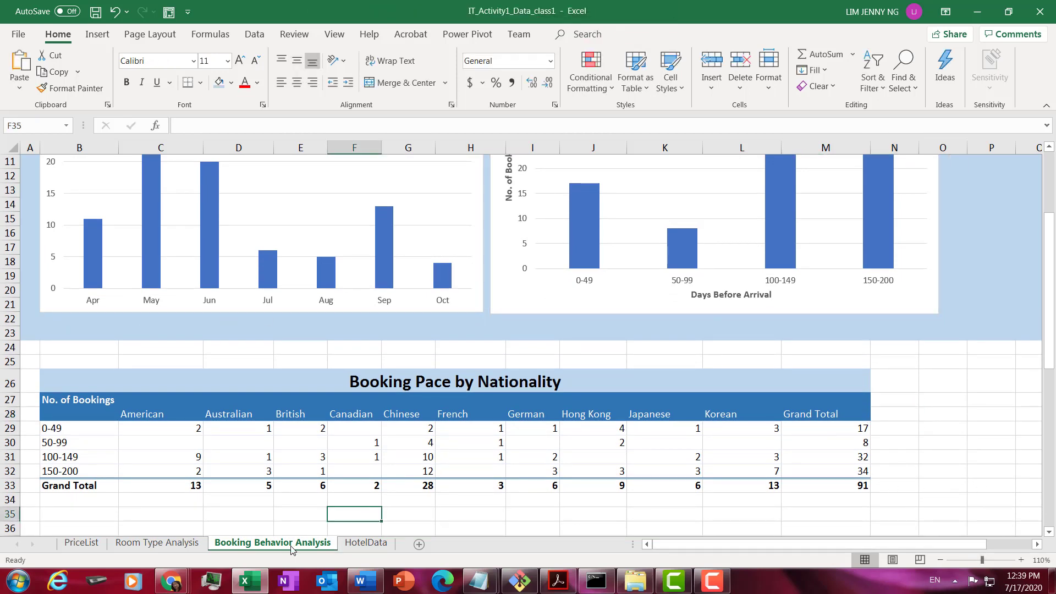